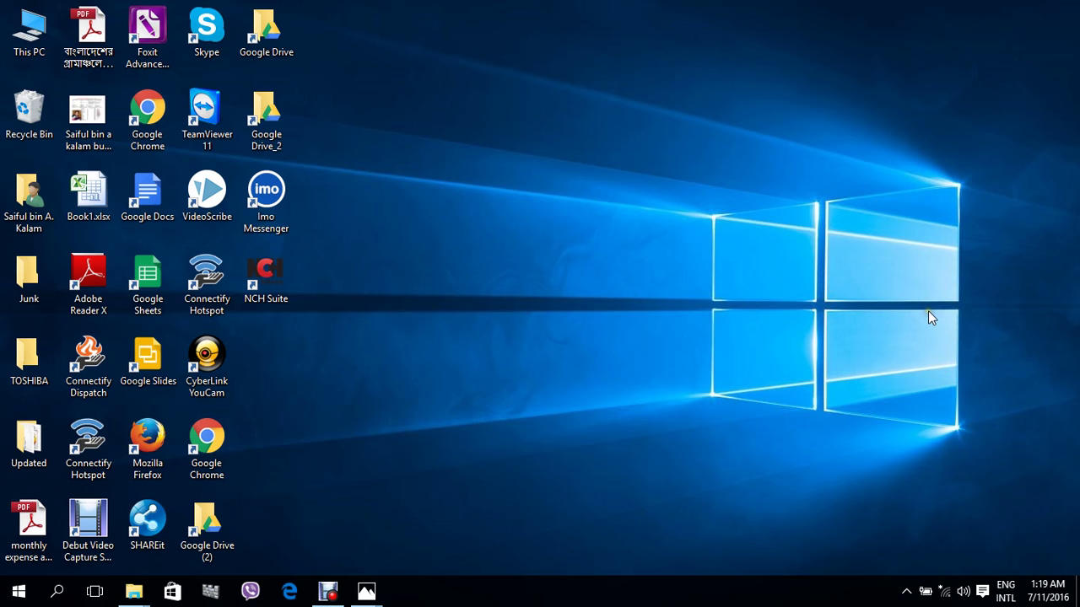
Display the desktop icons as large icons.
{"action": "right_click", "coordinate": [501, 139]}
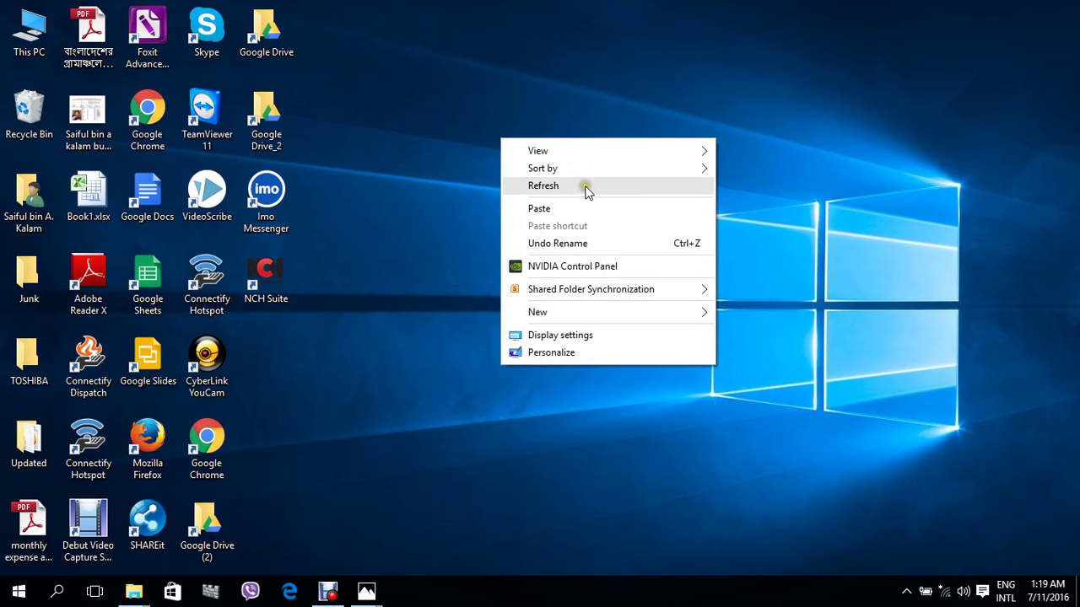
{"action": "left_click", "coordinate": [584, 152]}
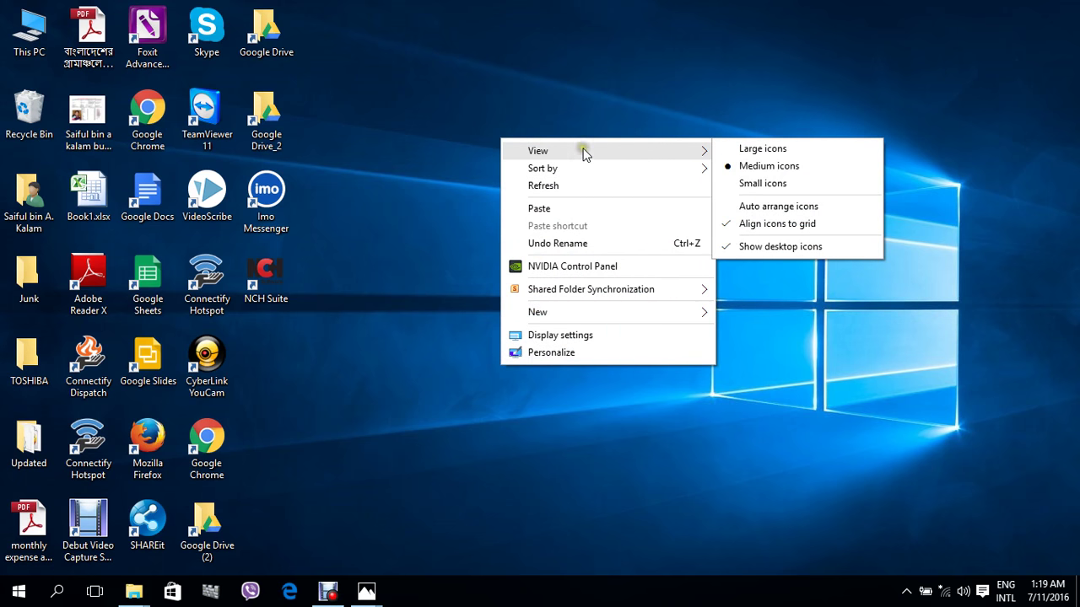
{"action": "left_click", "coordinate": [798, 151]}
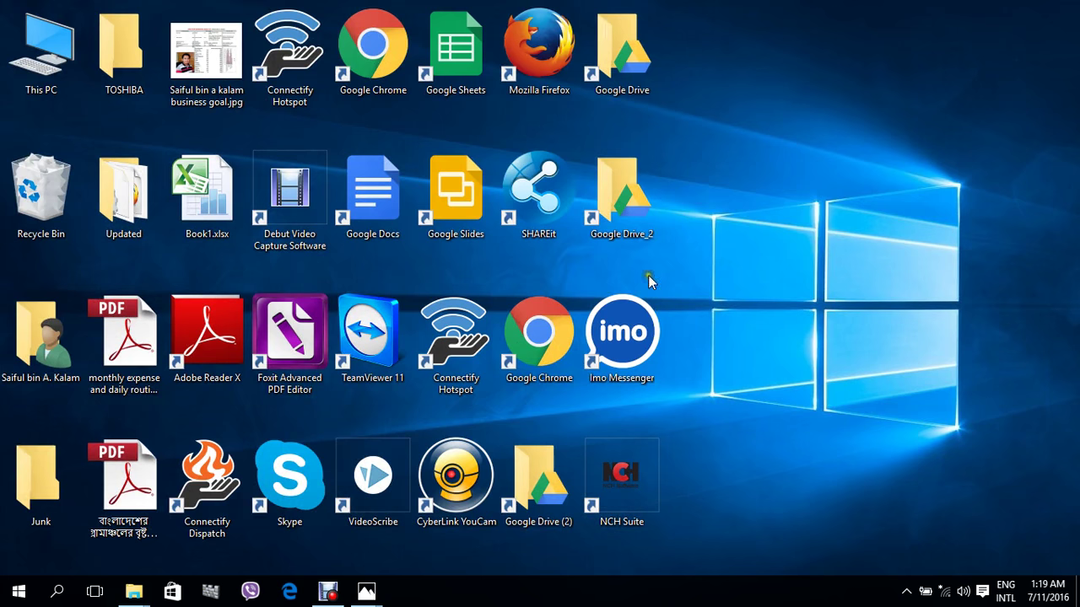
Switch the desktop icons from large to medium size.
{"action": "right_click", "coordinate": [718, 100]}
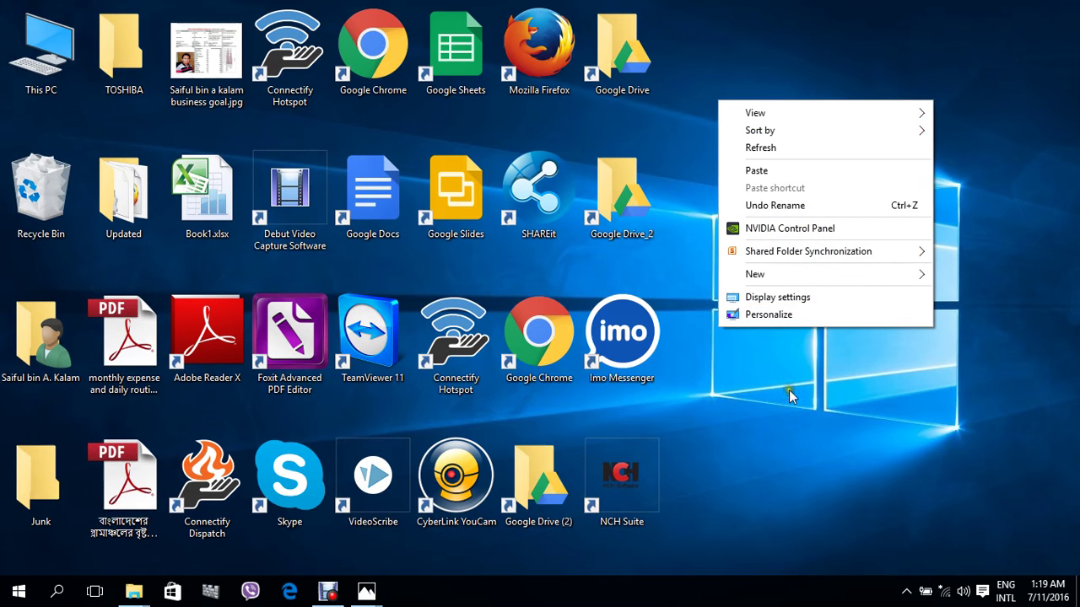
{"action": "mouse_move", "coordinate": [749, 116]}
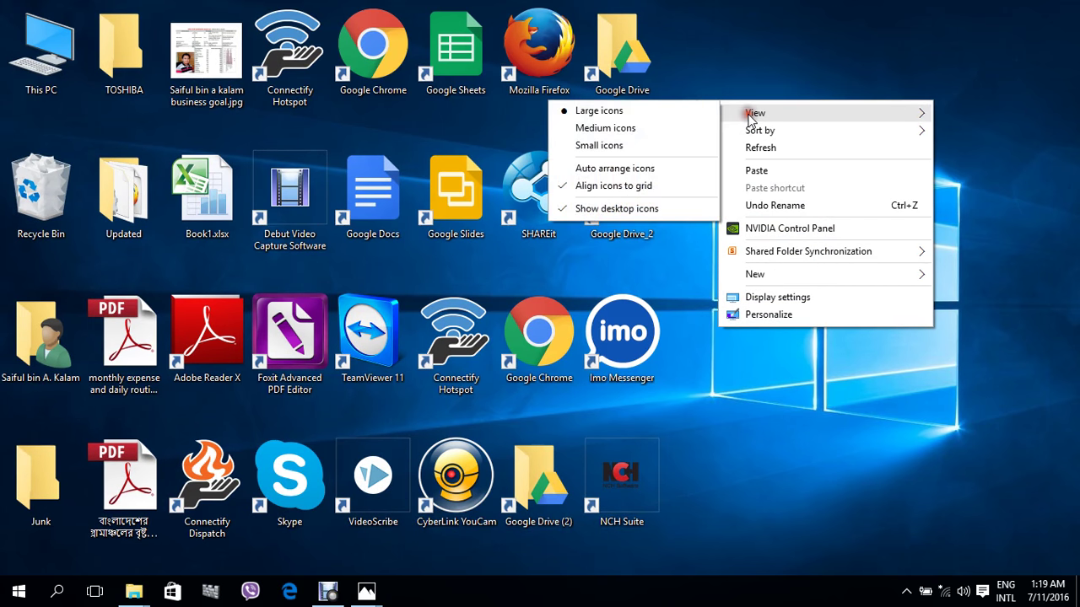
{"action": "left_click", "coordinate": [639, 129]}
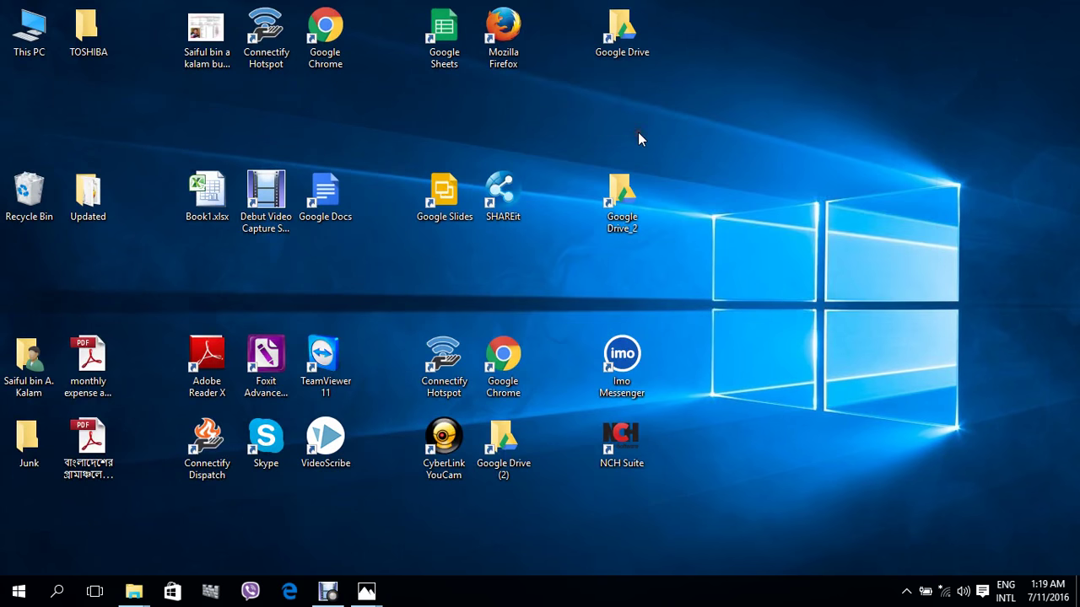
Display the desktop icons as small icons.
{"action": "right_click", "coordinate": [791, 91]}
{"action": "mouse_move", "coordinate": [838, 106]}
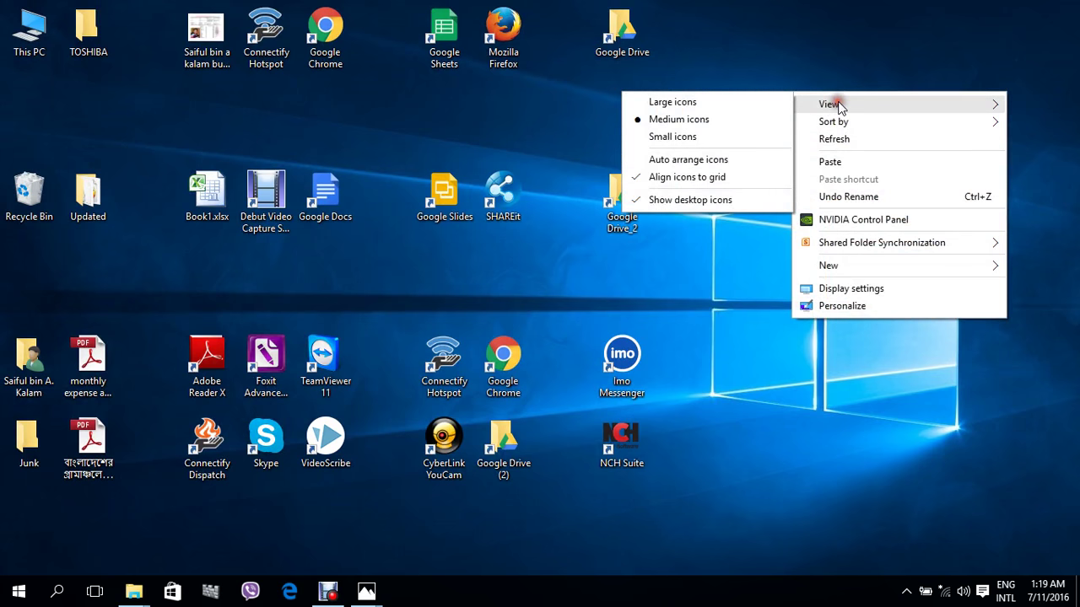
{"action": "left_click", "coordinate": [709, 137]}
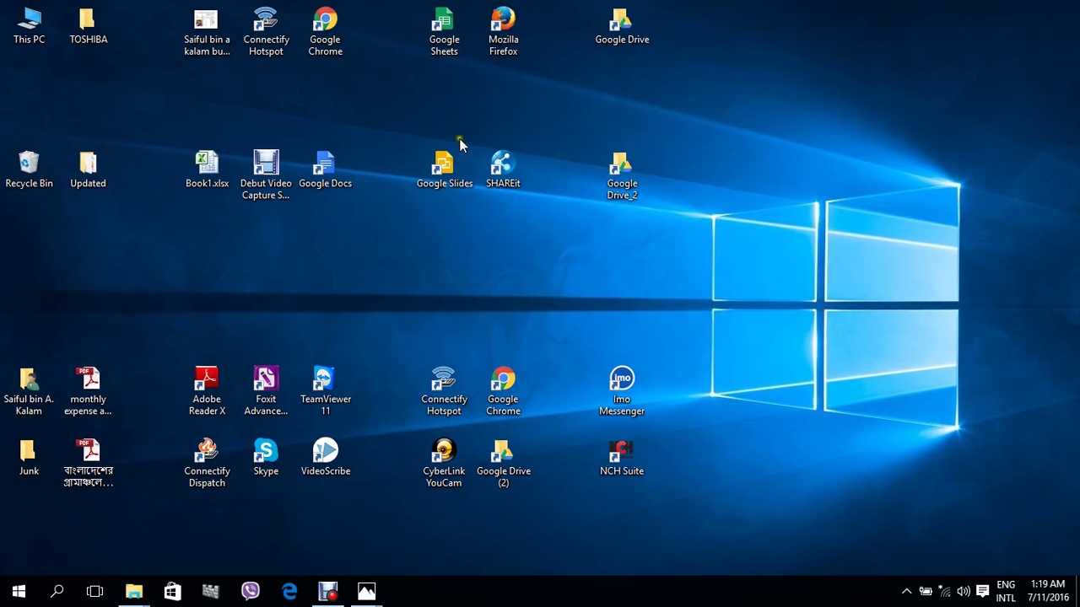
Turn on automatic arrangement of the desktop icons.
{"action": "right_click", "coordinate": [824, 117]}
{"action": "mouse_move", "coordinate": [883, 130]}
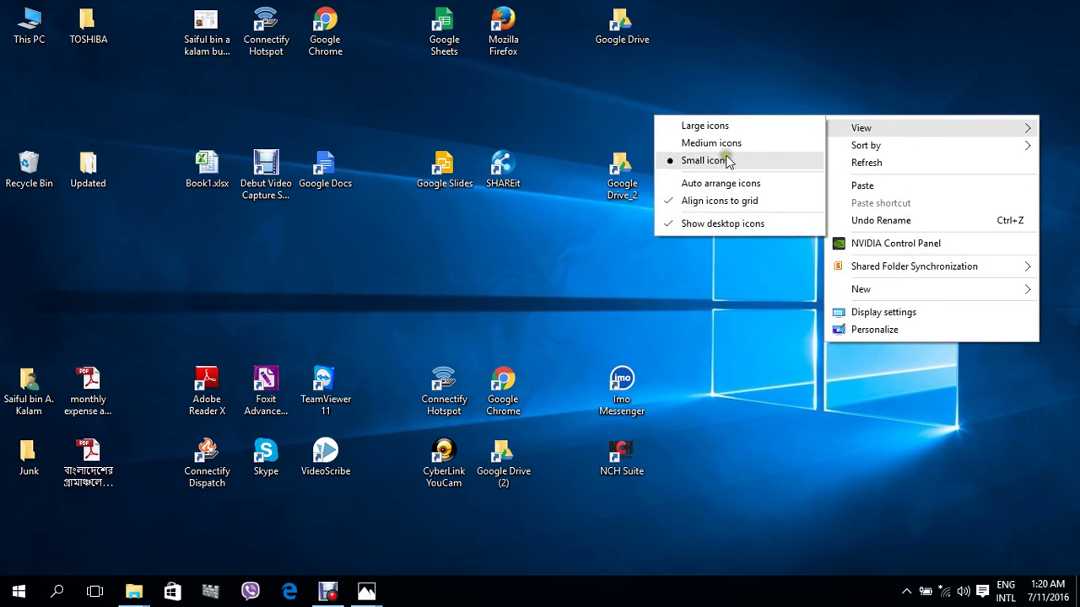
{"action": "left_click", "coordinate": [747, 184]}
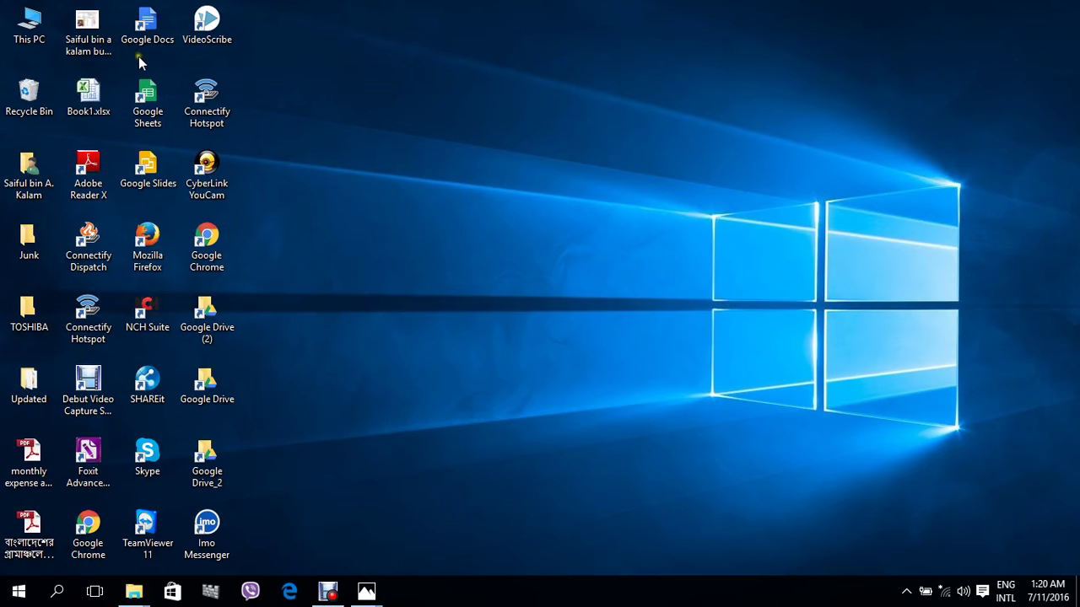
Try to move Connectify Hotspot, Google Chrome, Google Drive (2) and Connectify Dispatch out of the icon columns onto the empty desktop area.
{"action": "right_click", "coordinate": [521, 17]}
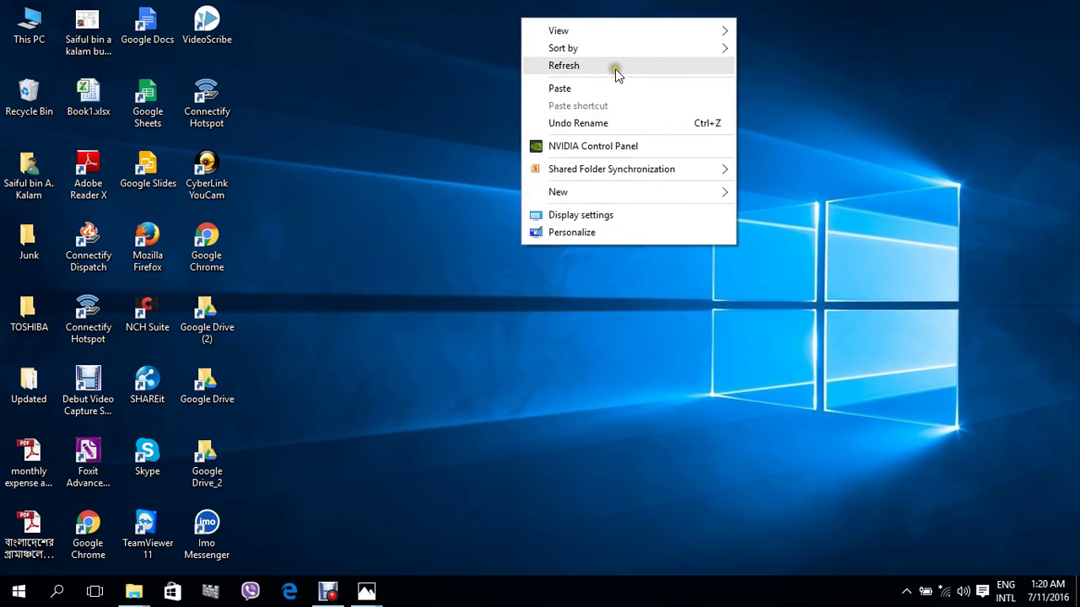
{"action": "left_click", "coordinate": [436, 157]}
{"action": "left_click", "coordinate": [211, 105]}
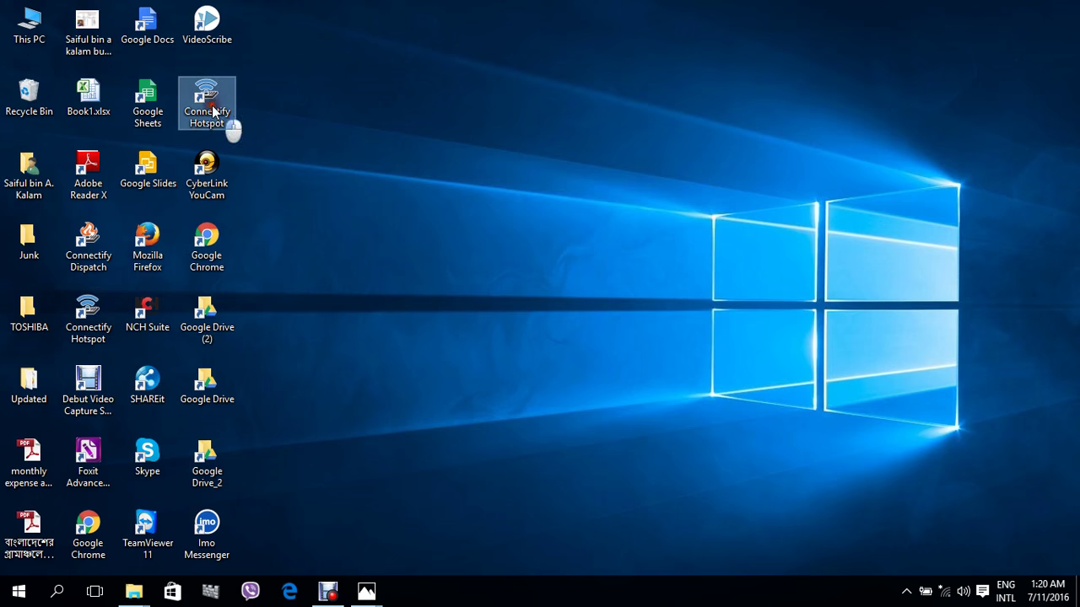
{"action": "left_click_drag", "start_coordinate": [207, 105], "coordinate": [873, 193]}
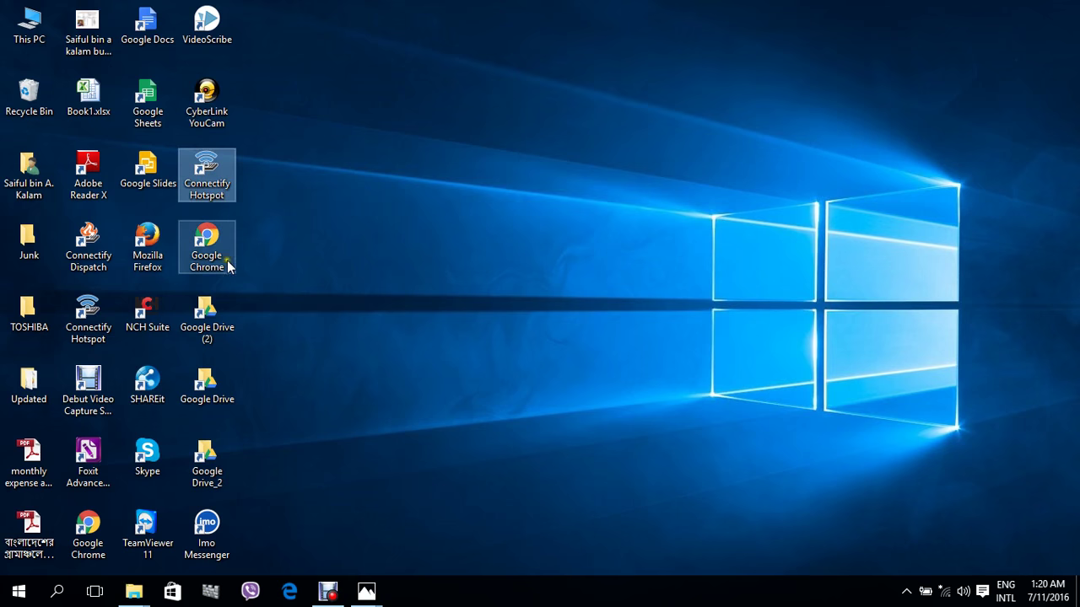
{"action": "left_click_drag", "start_coordinate": [227, 267], "coordinate": [707, 258]}
{"action": "left_click", "coordinate": [202, 320]}
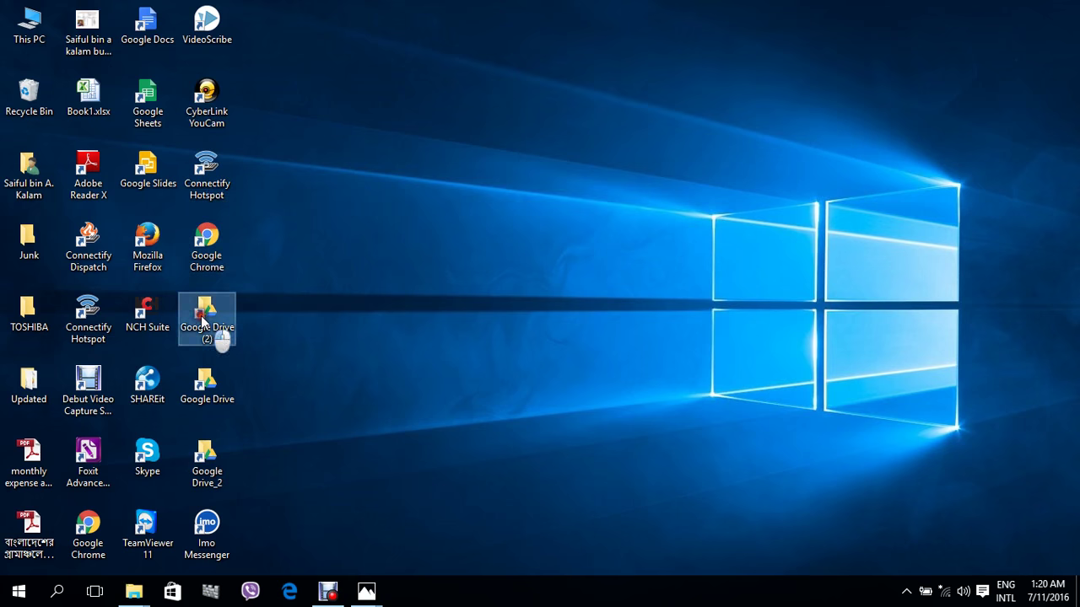
{"action": "left_click_drag", "start_coordinate": [203, 320], "coordinate": [774, 329]}
{"action": "left_click", "coordinate": [206, 384]}
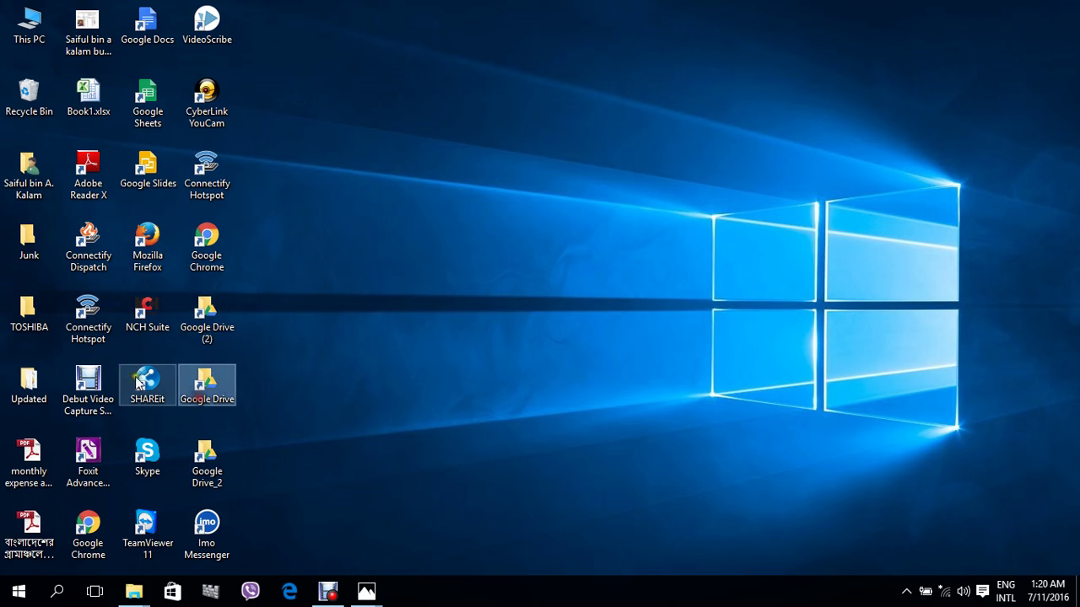
{"action": "left_click_drag", "start_coordinate": [84, 247], "coordinate": [766, 257]}
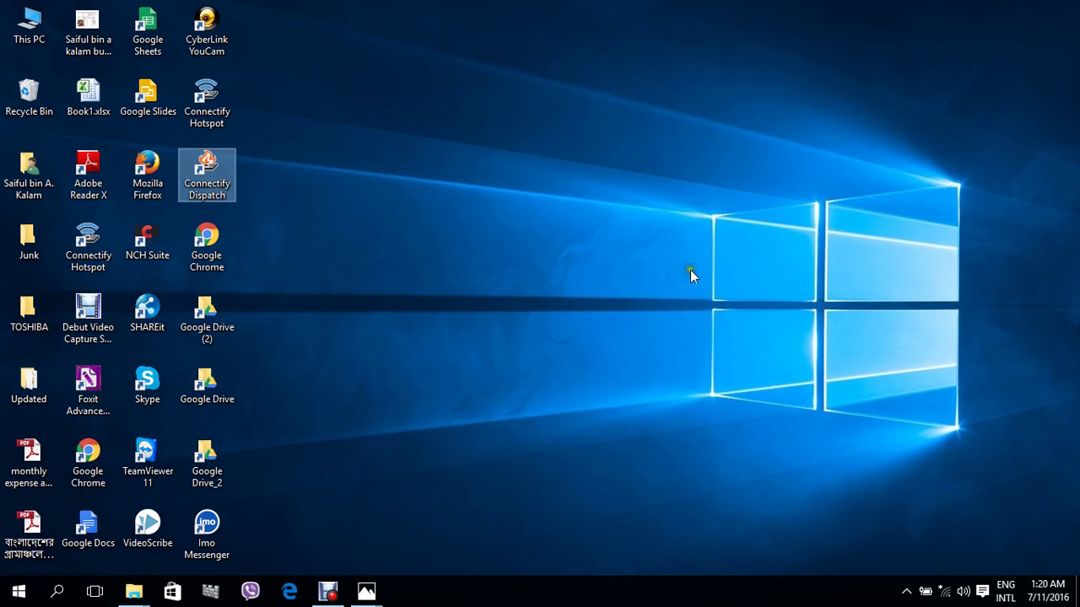
Turn off automatic arrangement of the desktop icons.
{"action": "right_click", "coordinate": [439, 119]}
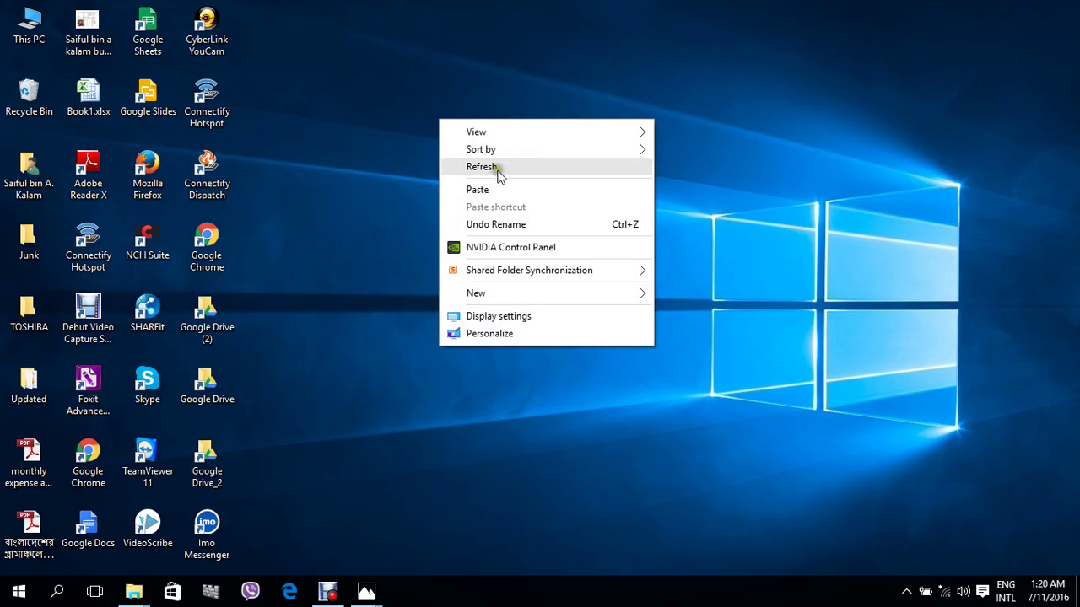
{"action": "left_click", "coordinate": [505, 133]}
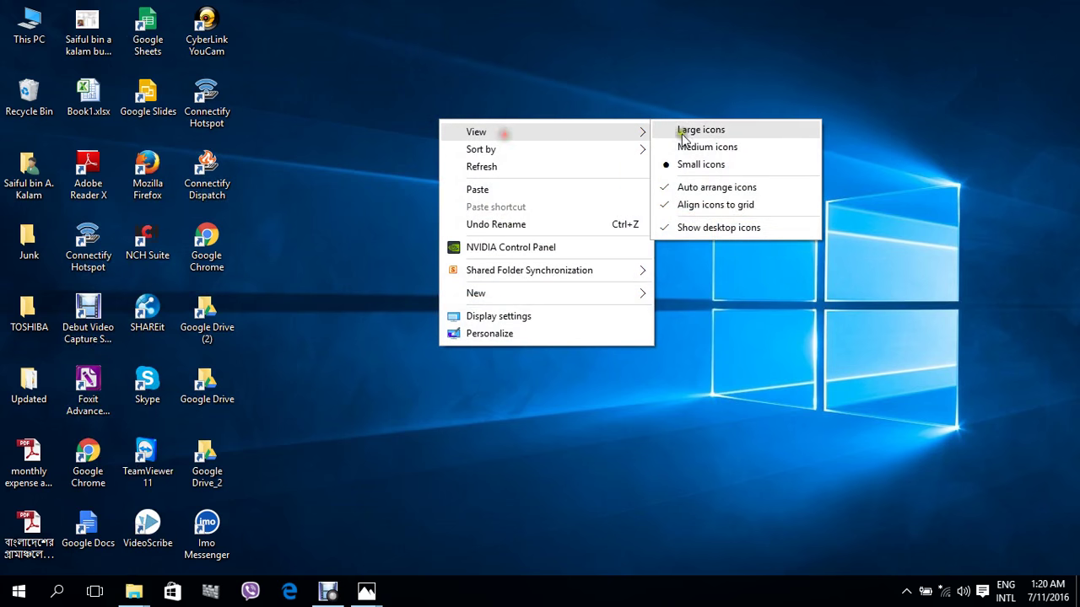
{"action": "left_click", "coordinate": [733, 188]}
Scatter the Connectify Dispatch, Google Chrome, Google Drive (2) and Connectify Hotspot shortcuts across the empty right half of the desktop.
{"action": "left_click_drag", "start_coordinate": [212, 186], "coordinate": [692, 168]}
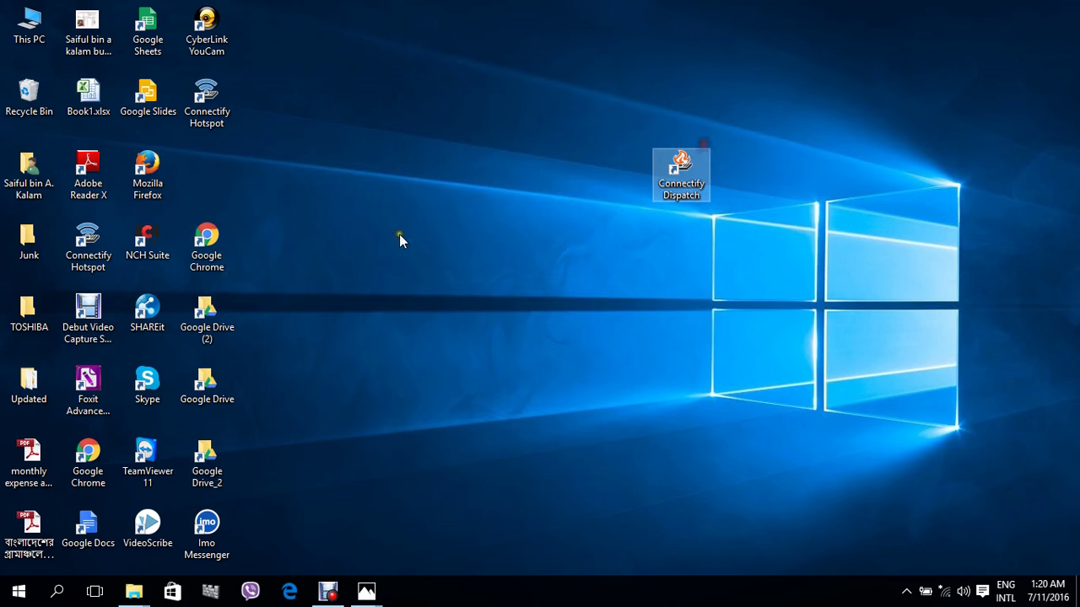
{"action": "left_click_drag", "start_coordinate": [215, 248], "coordinate": [888, 281]}
{"action": "left_click_drag", "start_coordinate": [207, 321], "coordinate": [925, 38]}
{"action": "left_click_drag", "start_coordinate": [206, 102], "coordinate": [979, 460]}
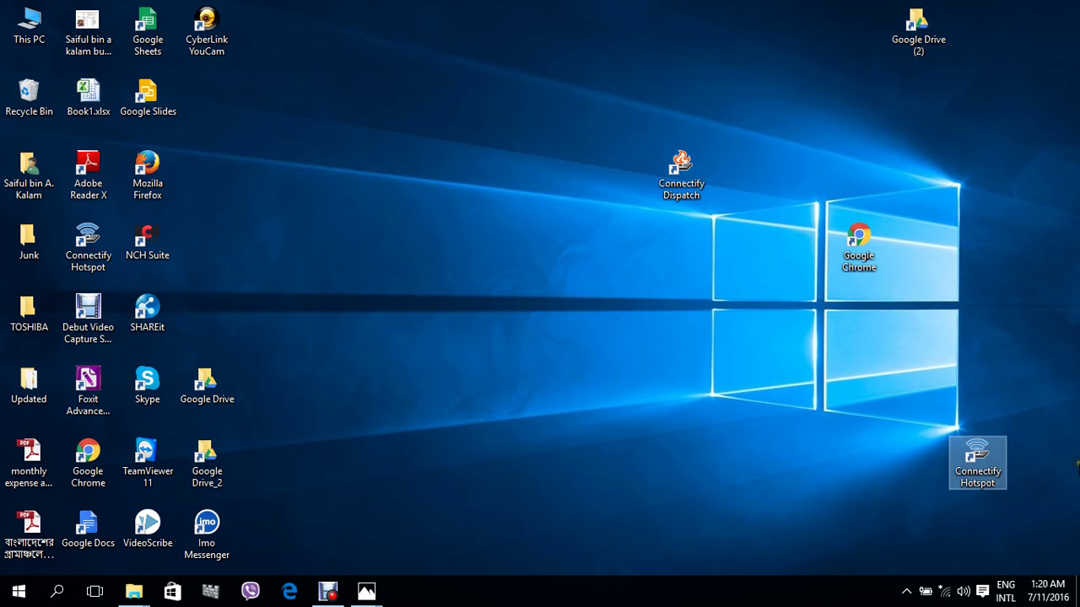
Re-enable Auto arrange icons to bring the scattered desktop shortcuts back into columns.
{"action": "right_click", "coordinate": [465, 163]}
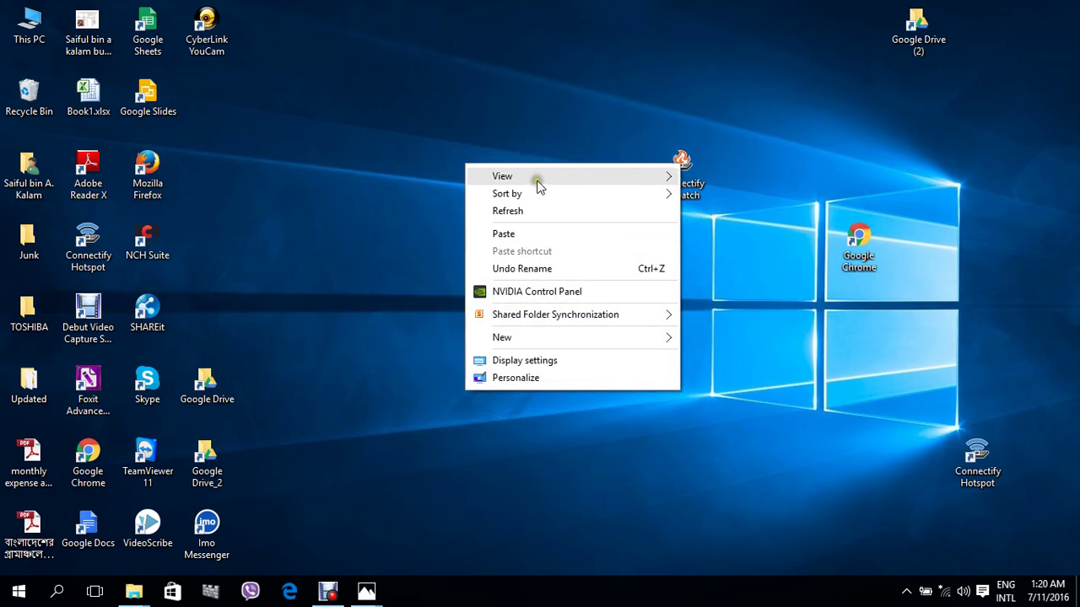
{"action": "mouse_move", "coordinate": [536, 175]}
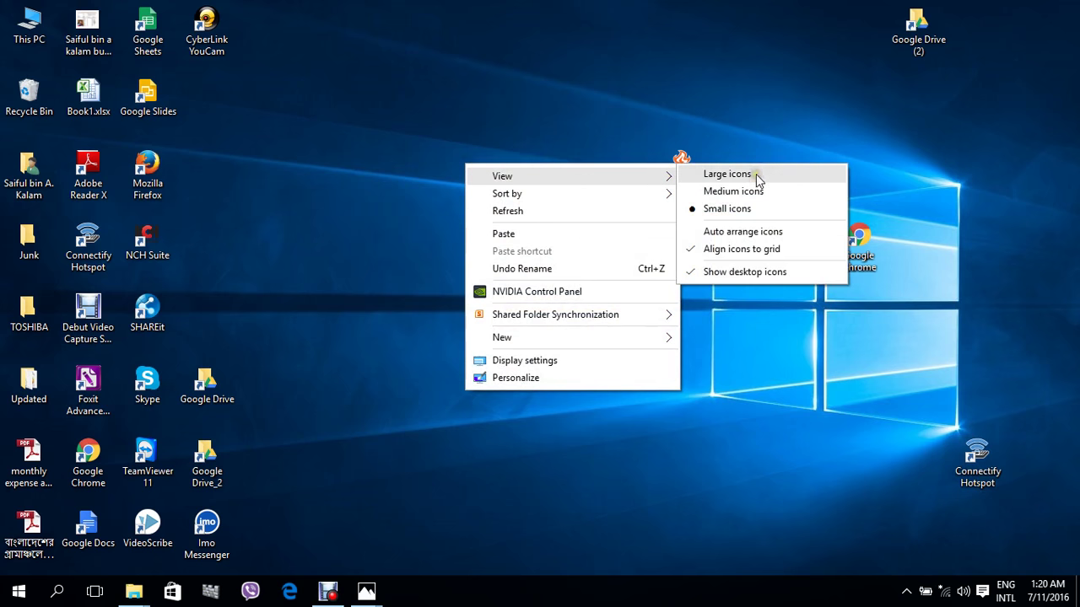
{"action": "left_click", "coordinate": [736, 232]}
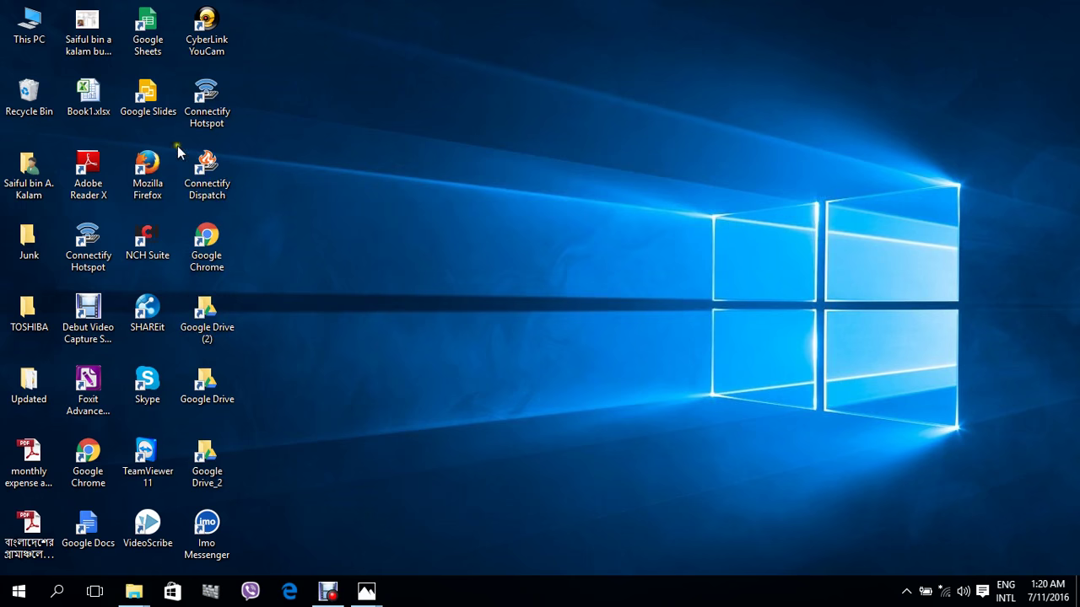
Set the auto-arranged desktop icons back to medium size.
{"action": "right_click", "coordinate": [335, 114]}
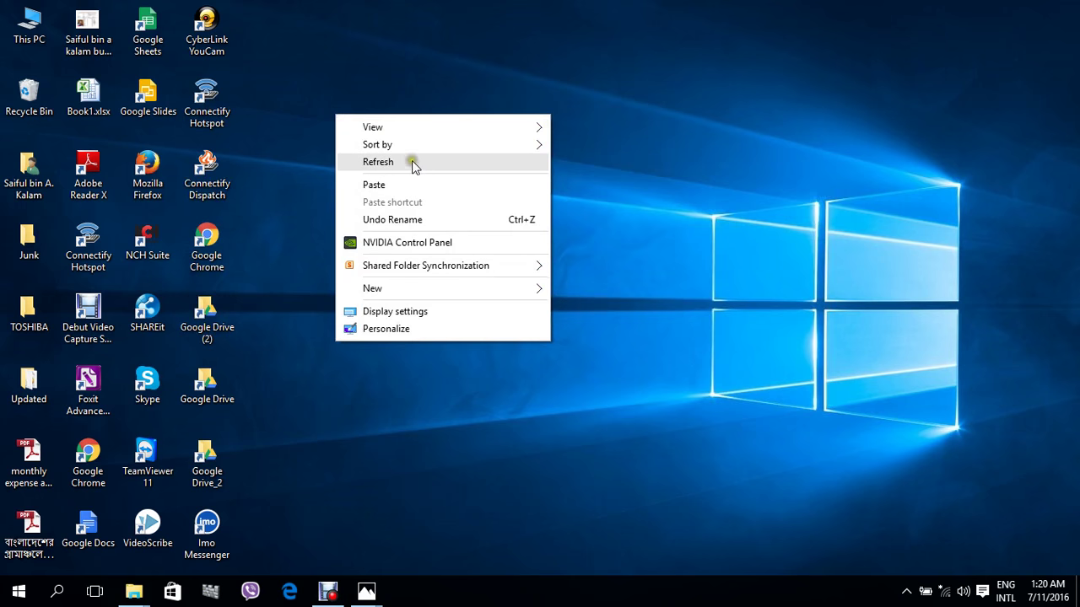
{"action": "left_click", "coordinate": [411, 129]}
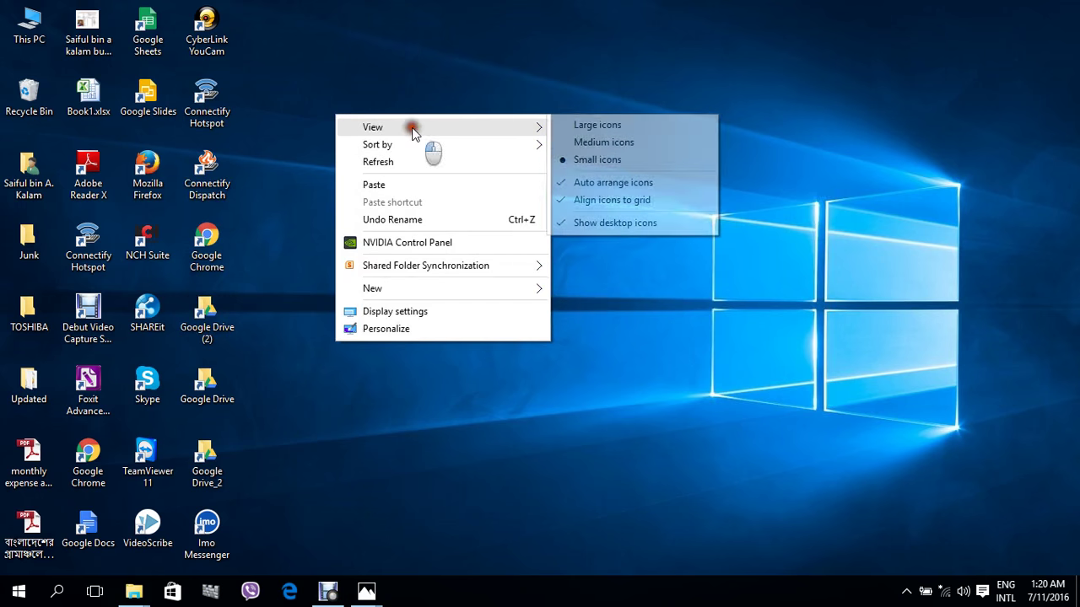
{"action": "left_click", "coordinate": [620, 141]}
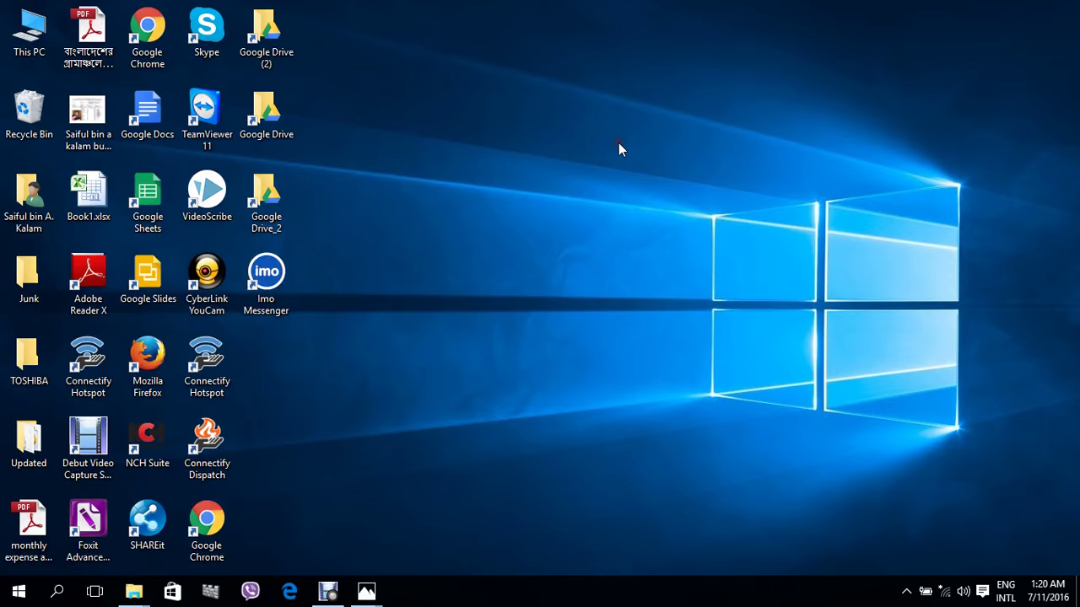
Hide all icons on the desktop by turning off Show desktop icons.
{"action": "right_click", "coordinate": [424, 66]}
{"action": "mouse_move", "coordinate": [500, 81]}
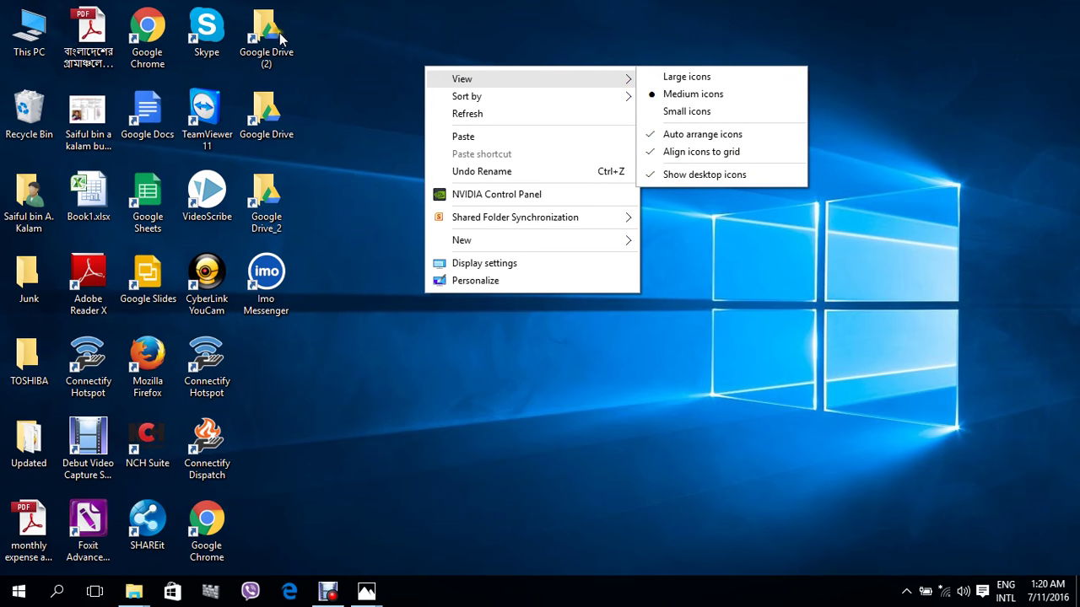
{"action": "left_click", "coordinate": [725, 177]}
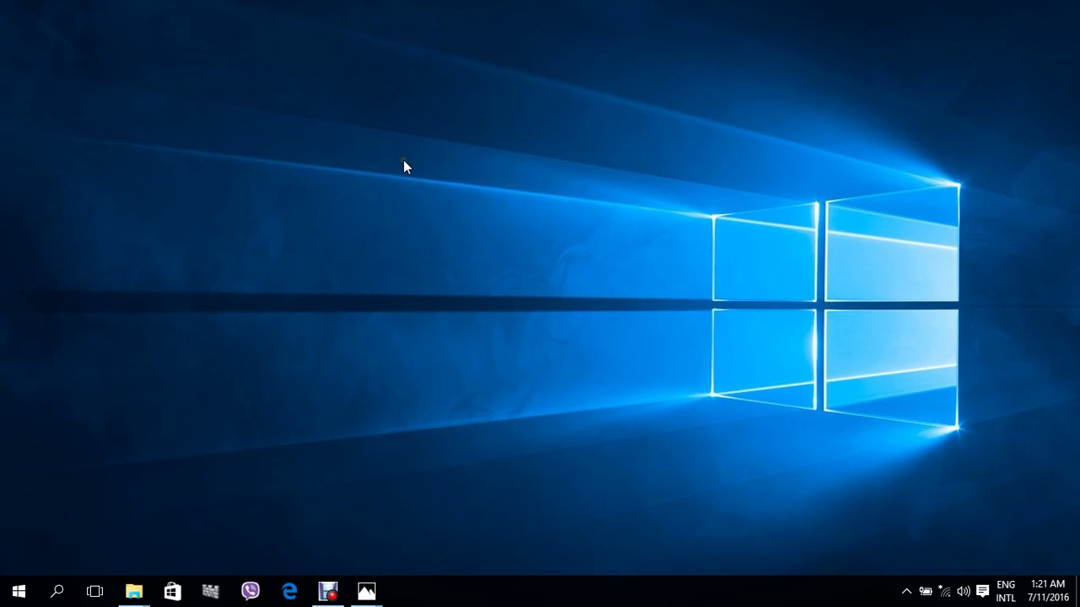
Turn Show desktop icons back on to restore the hidden icons.
{"action": "right_click", "coordinate": [537, 89]}
{"action": "left_click", "coordinate": [586, 102]}
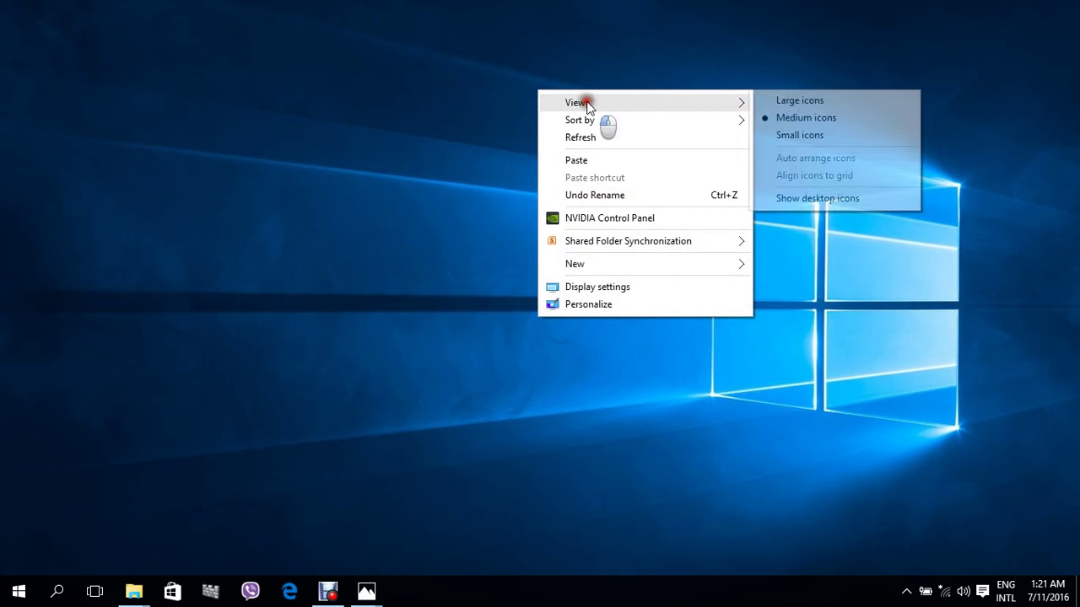
{"action": "left_click", "coordinate": [845, 199]}
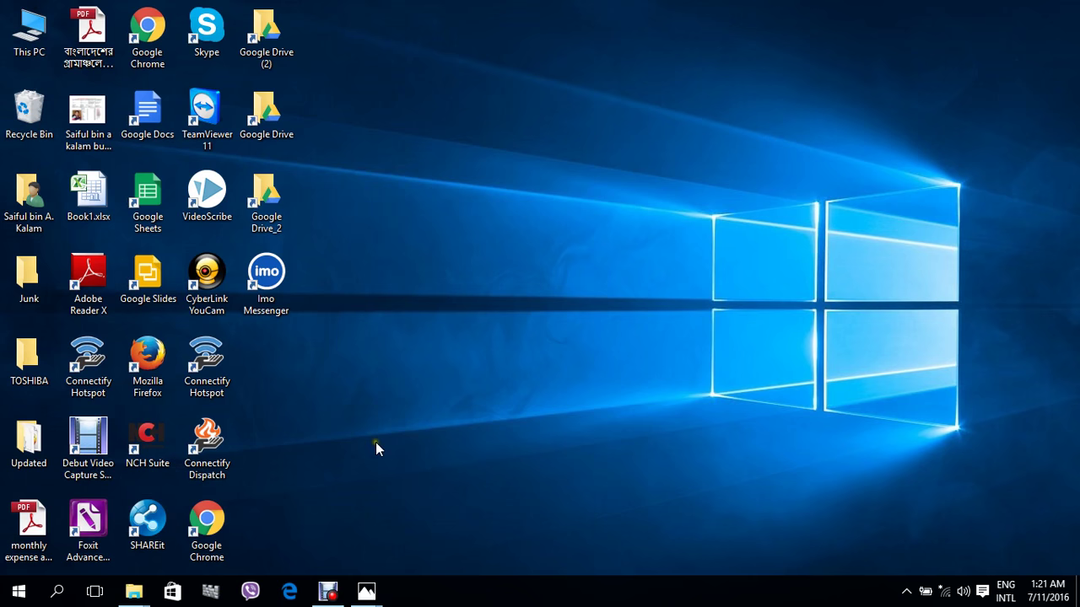
Examine the desktop's icon view options and the sorting criteria Name, Size, Item type and Date modified.
{"action": "right_click", "coordinate": [411, 139]}
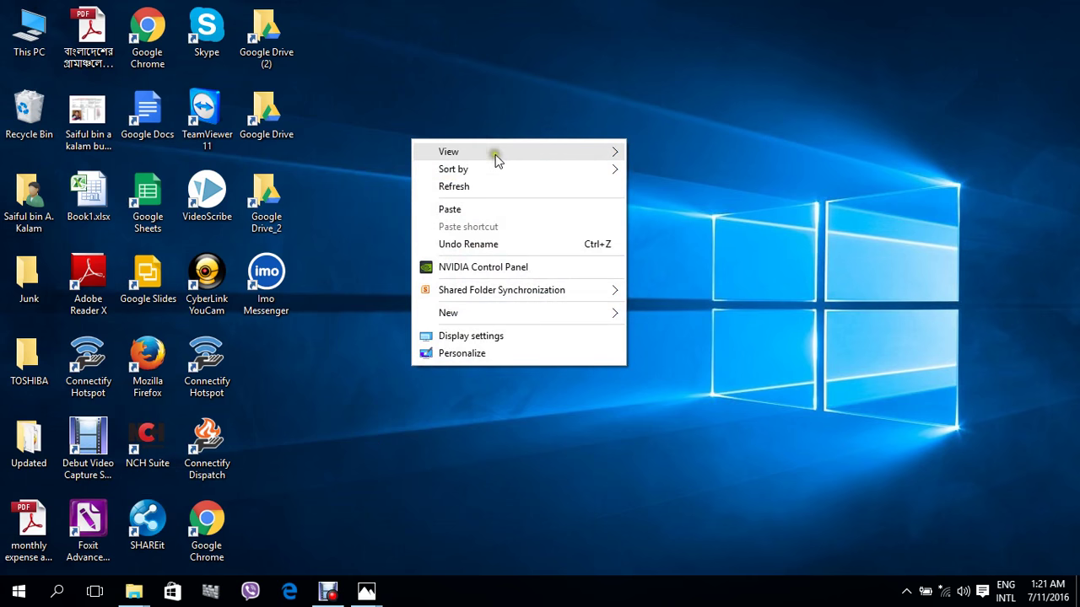
{"action": "mouse_move", "coordinate": [571, 154]}
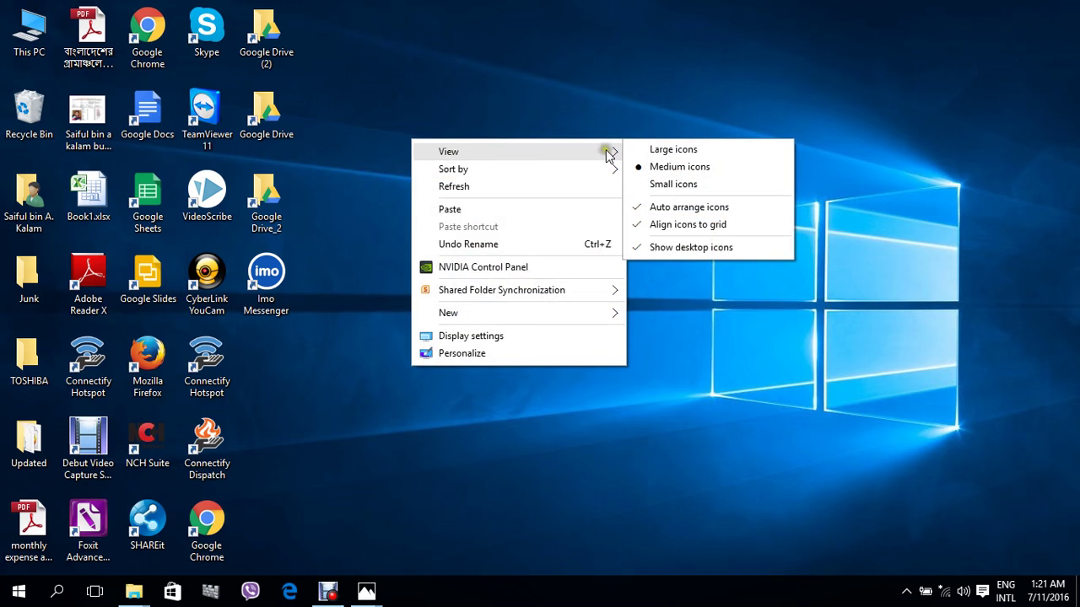
{"action": "mouse_move", "coordinate": [486, 174]}
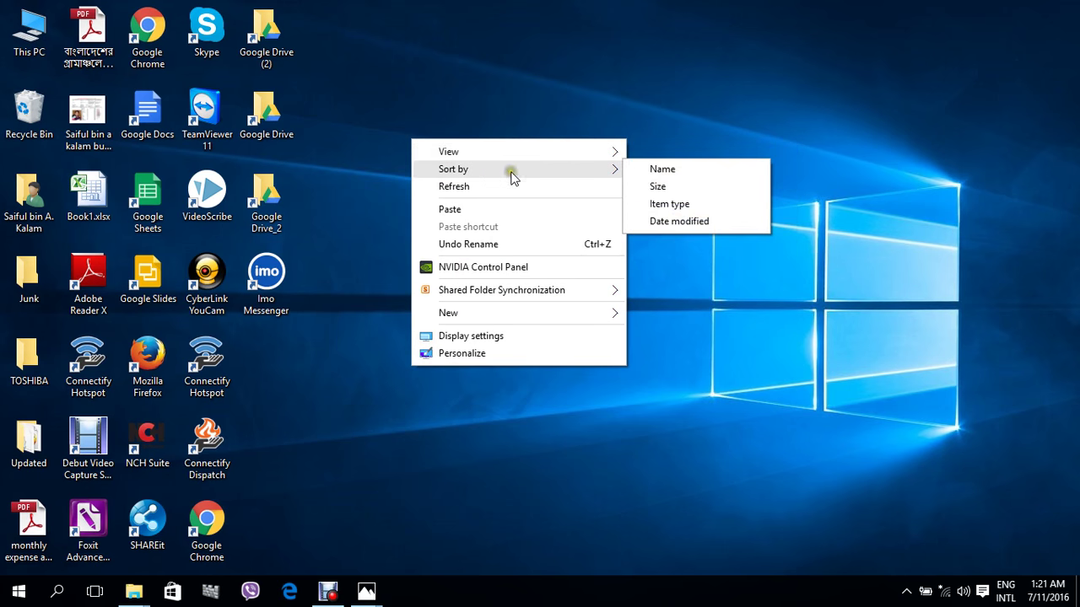
{"action": "left_click", "coordinate": [690, 223]}
{"action": "left_click", "coordinate": [419, 90]}
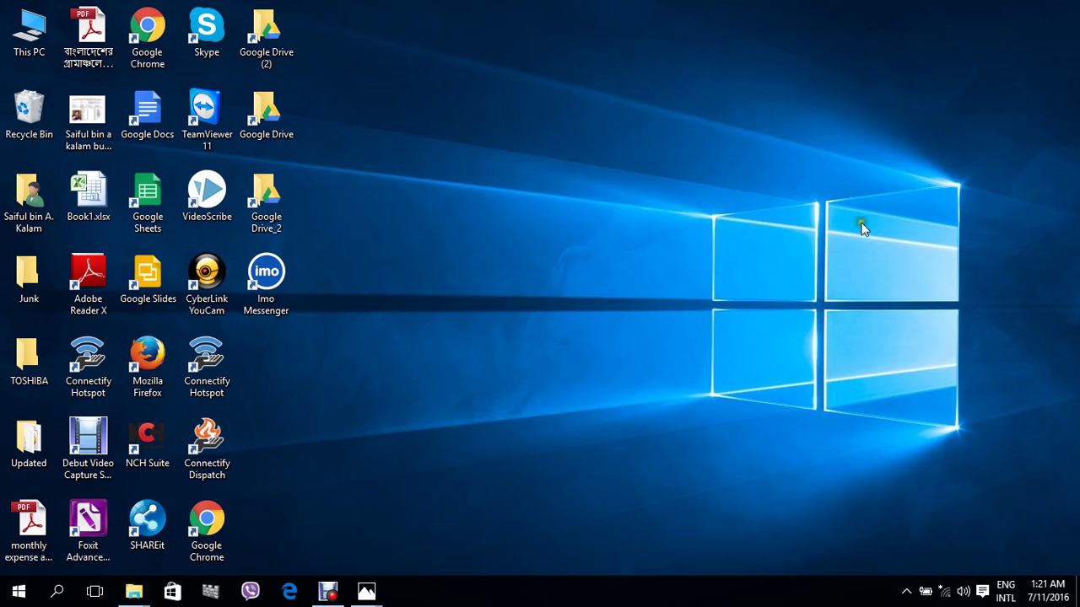
Open the desktop personalization settings and switch the background picture to the beach scene, finishing with the night-sky tent scene.
{"action": "right_click", "coordinate": [380, 110]}
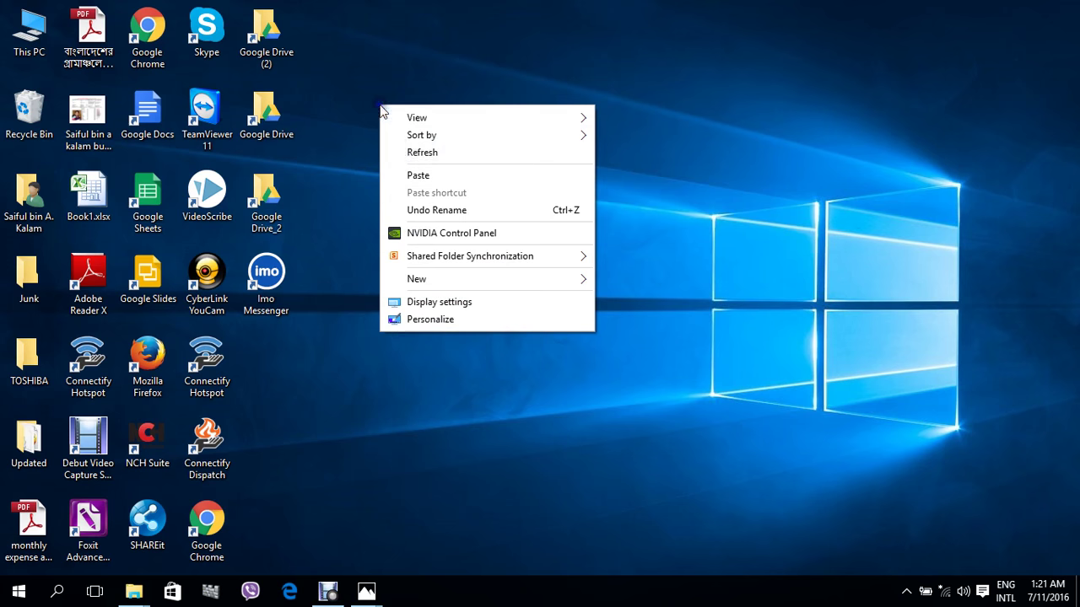
{"action": "left_click", "coordinate": [430, 318]}
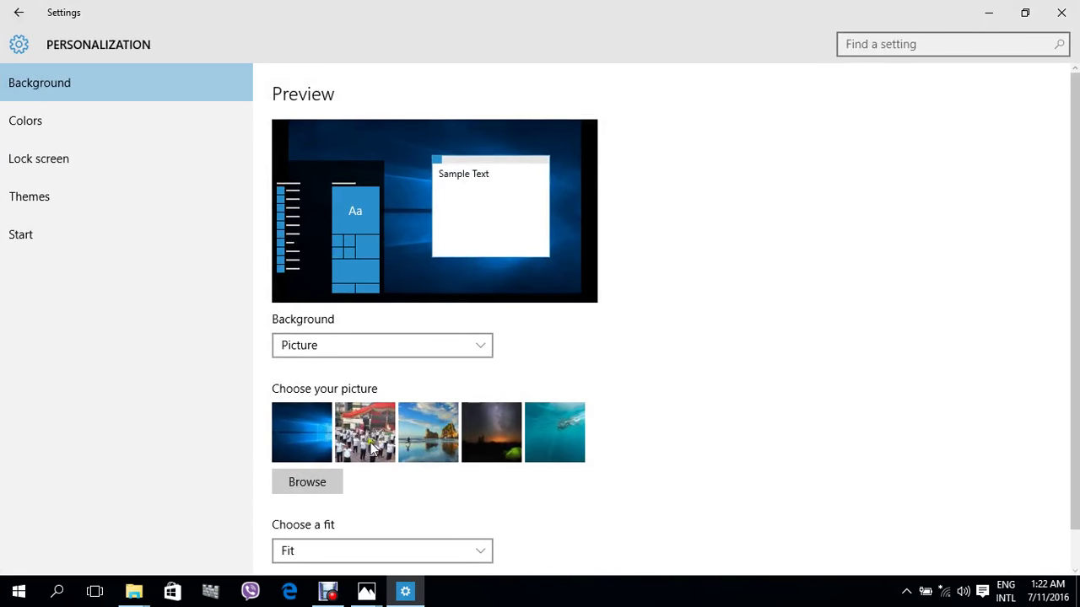
{"action": "left_click", "coordinate": [423, 430]}
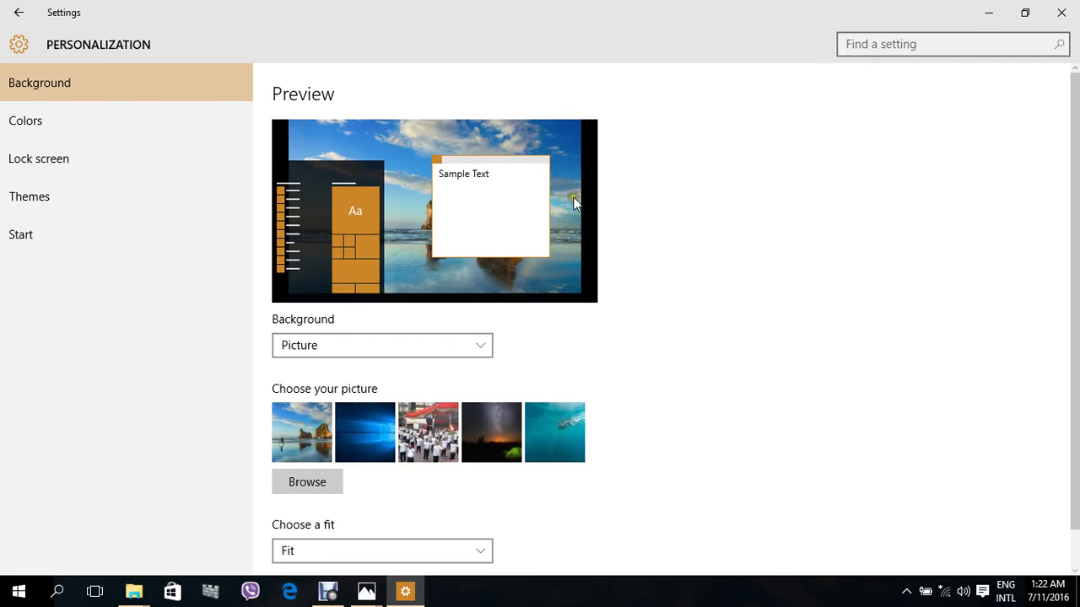
{"action": "left_click", "coordinate": [498, 415]}
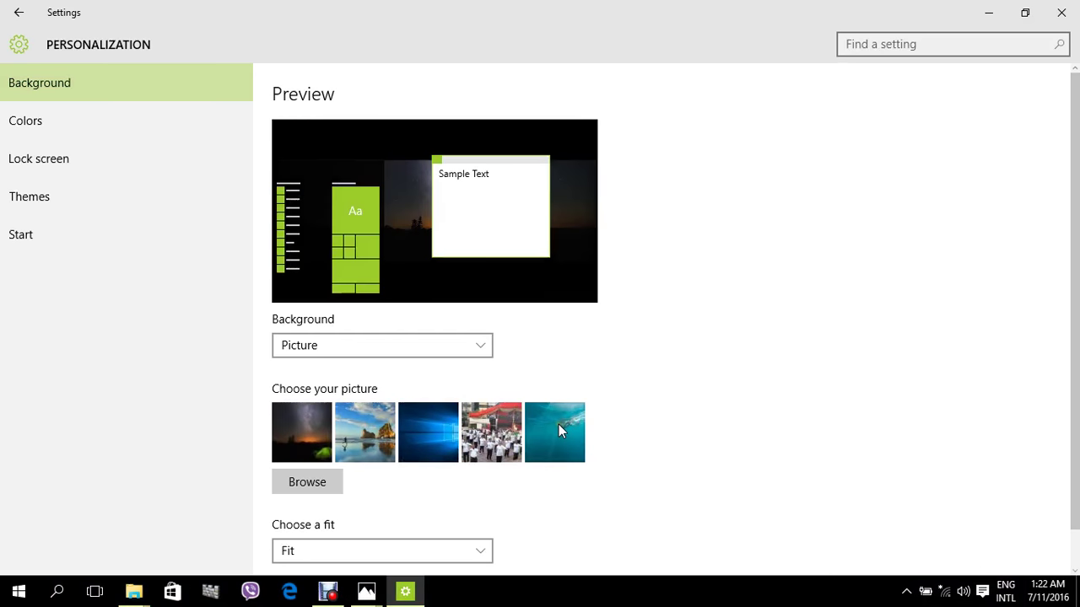
Examine the available background types and picture options, and close the personalization settings.
{"action": "scroll", "coordinate": [559, 424], "scroll_direction": "down", "scroll_amount": 2}
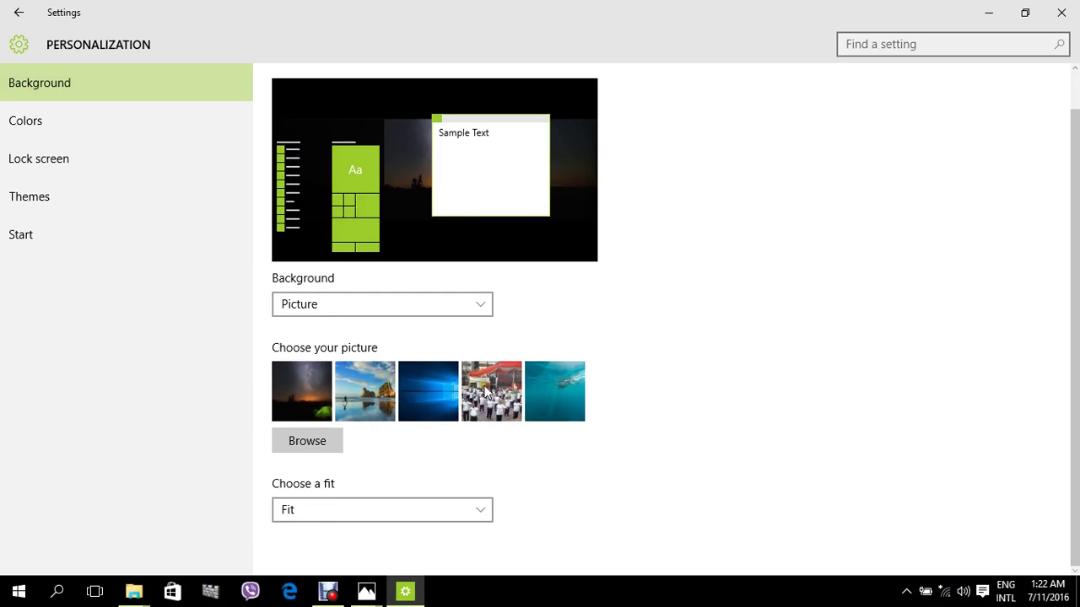
{"action": "scroll", "coordinate": [423, 419], "scroll_direction": "up", "scroll_amount": 2}
{"action": "left_click", "coordinate": [469, 345]}
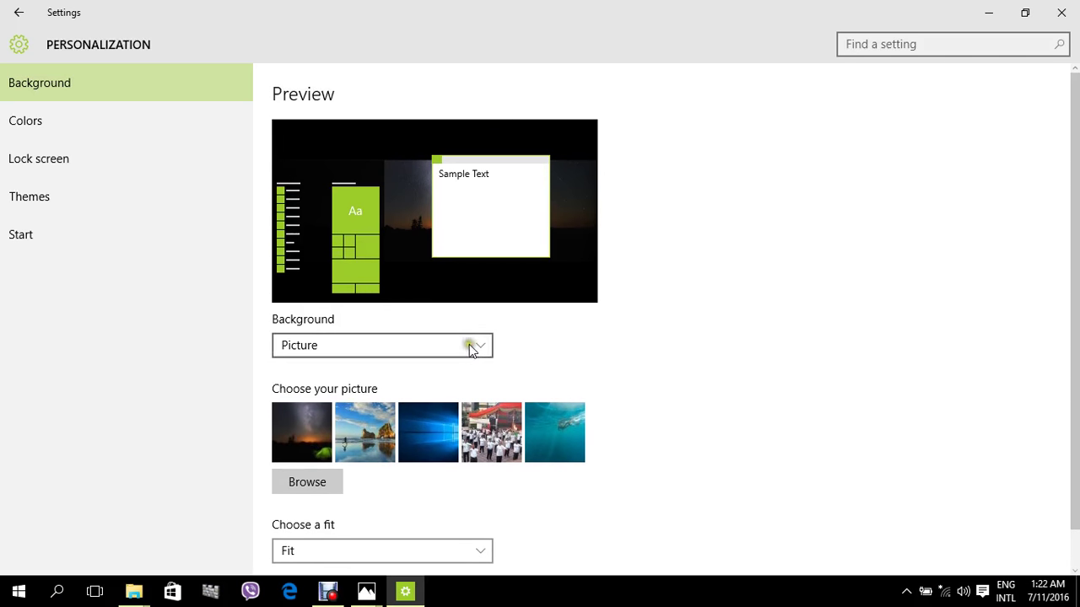
{"action": "left_click", "coordinate": [636, 342]}
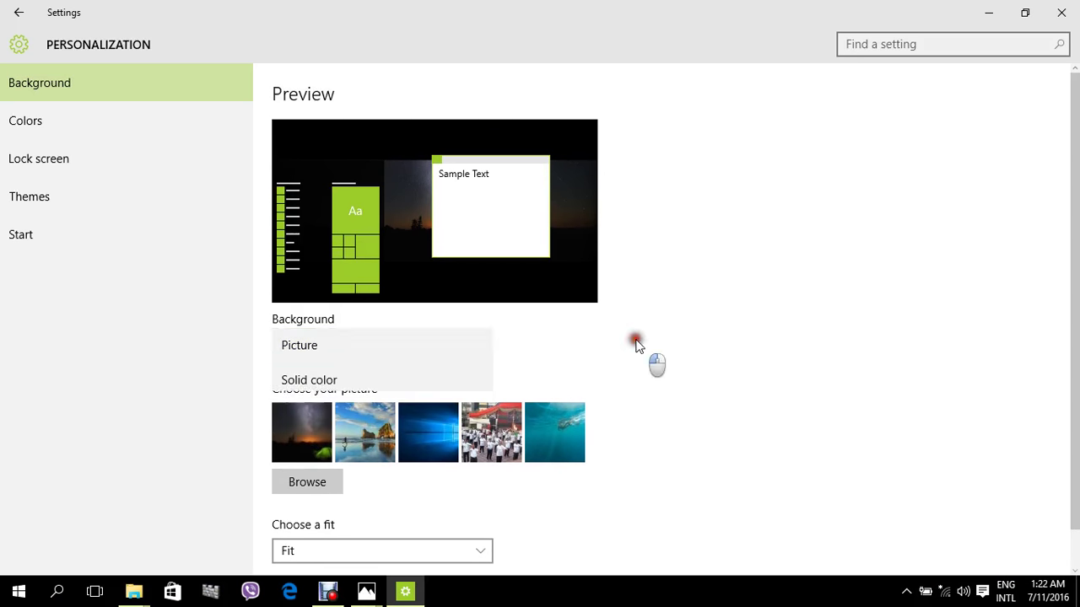
{"action": "scroll", "coordinate": [677, 347], "scroll_direction": "down", "scroll_amount": 2}
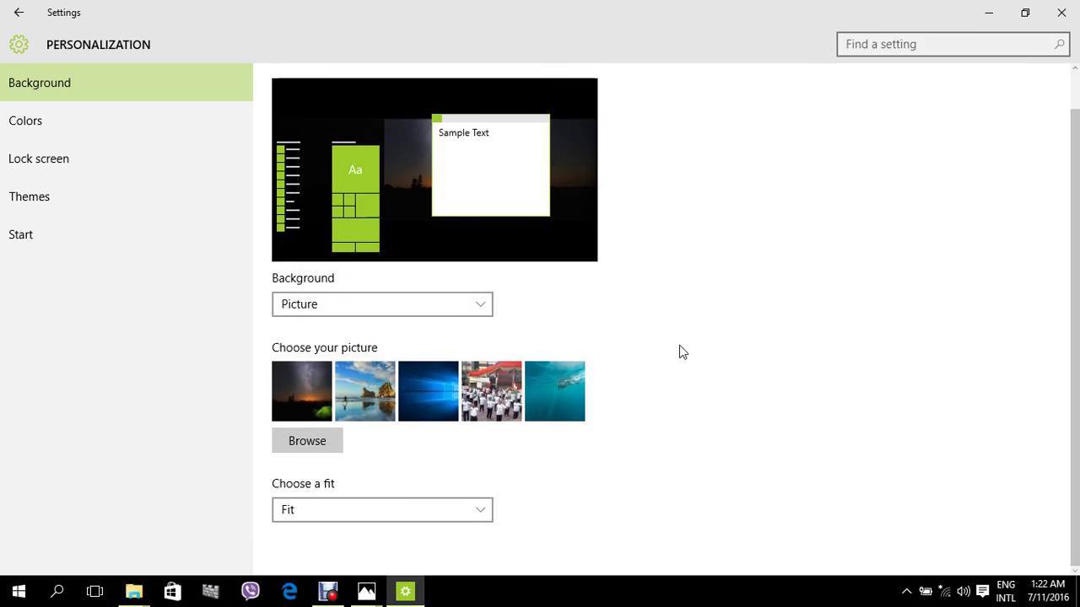
{"action": "left_click", "coordinate": [1064, 12]}
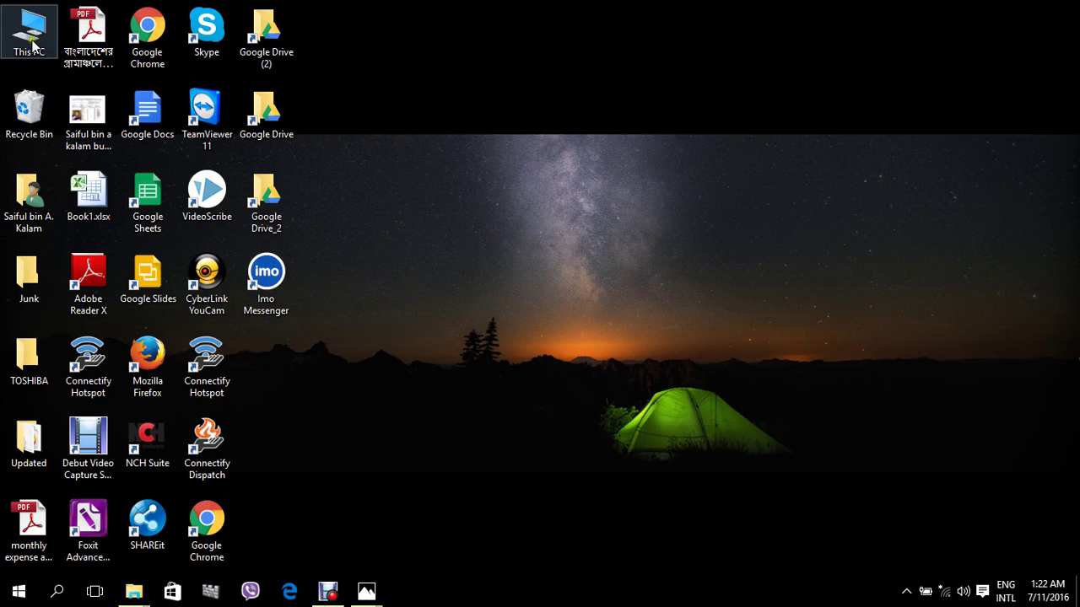
Open the Google Drive (2) shortcut on the desktop and browse through All Activities to the personal folder holding the profile picture.
{"action": "double_click", "coordinate": [272, 38]}
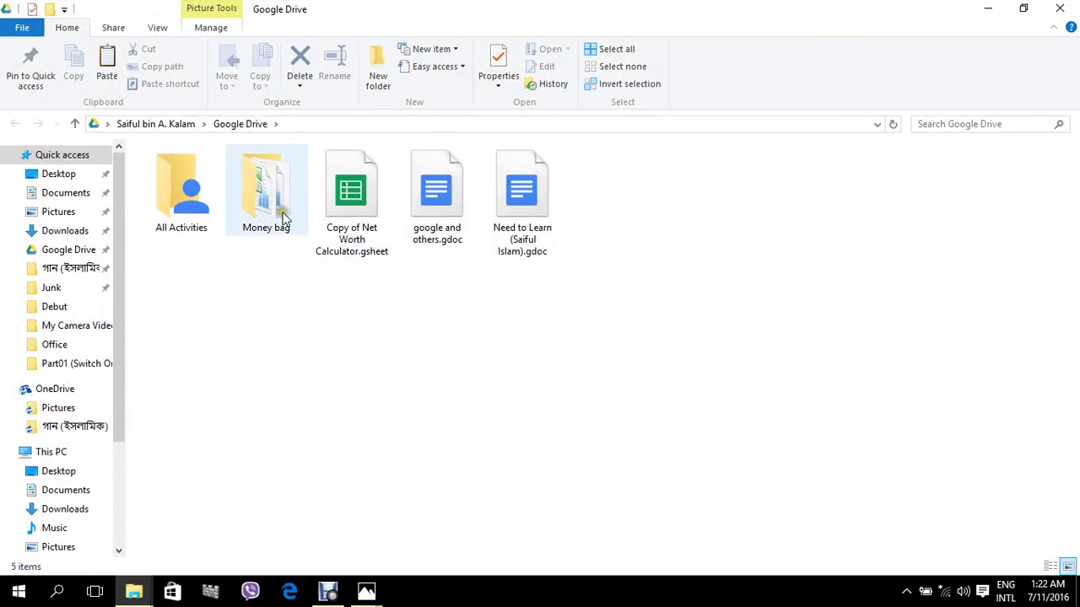
{"action": "left_click", "coordinate": [186, 194]}
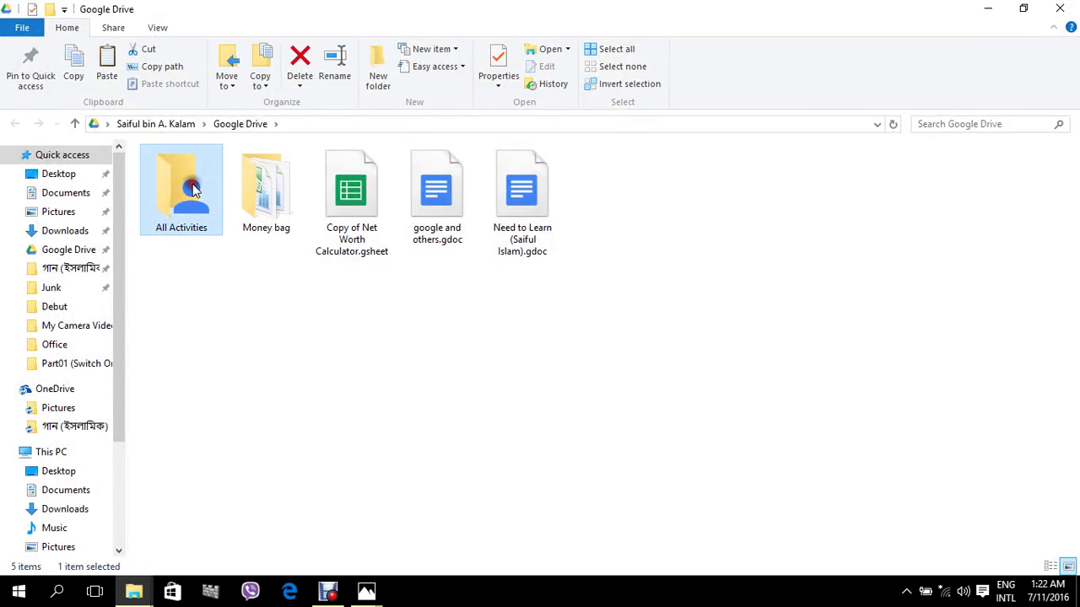
{"action": "double_click", "coordinate": [187, 199]}
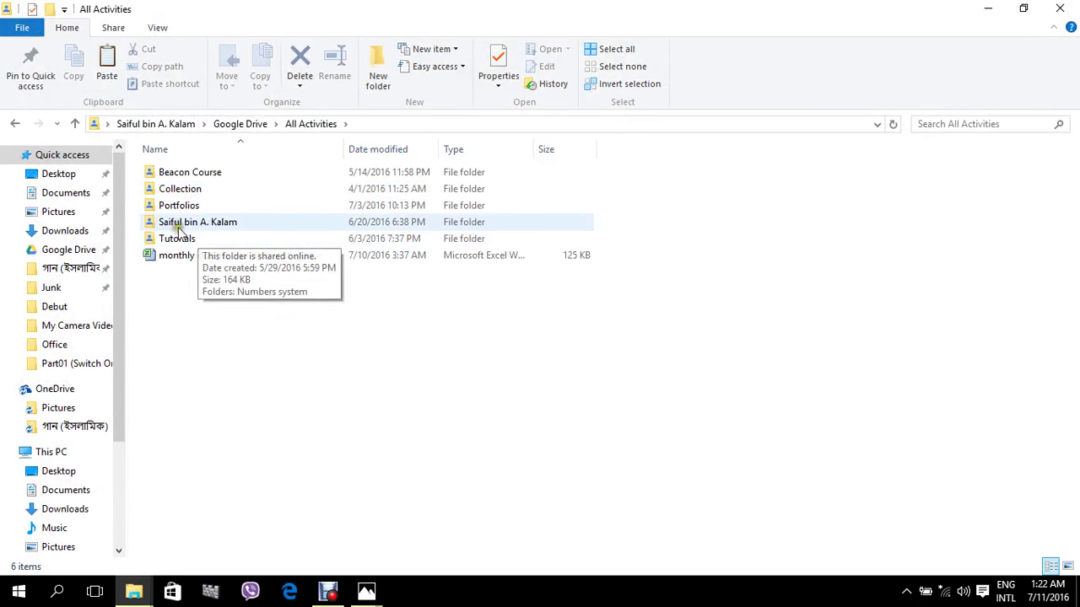
{"action": "double_click", "coordinate": [176, 223]}
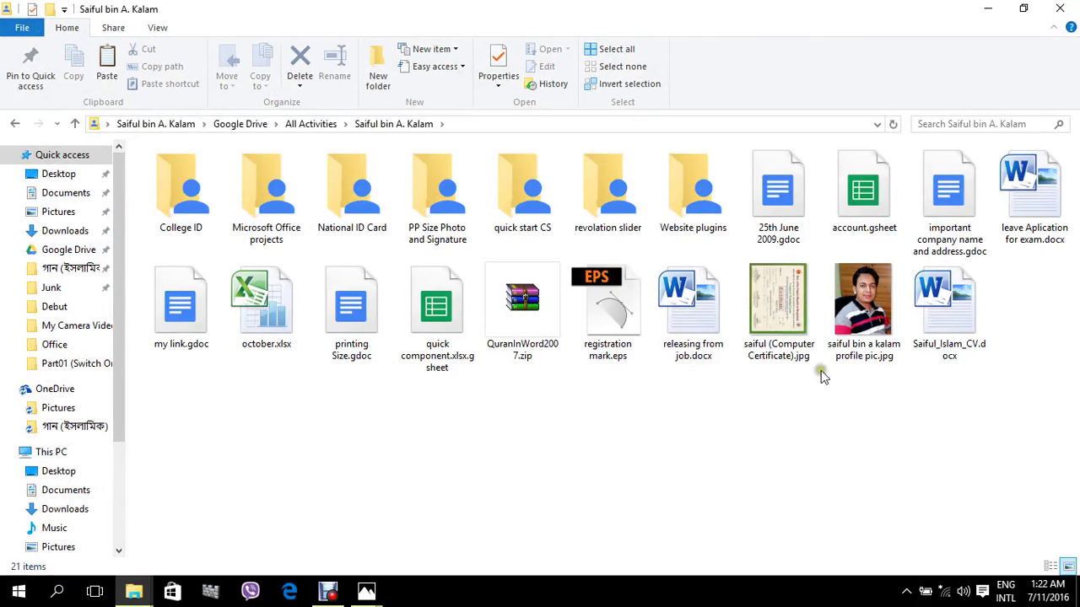
Open the profile picture JPG in Photos, set it as the desktop background, and close the photo and folder windows.
{"action": "left_click", "coordinate": [866, 311]}
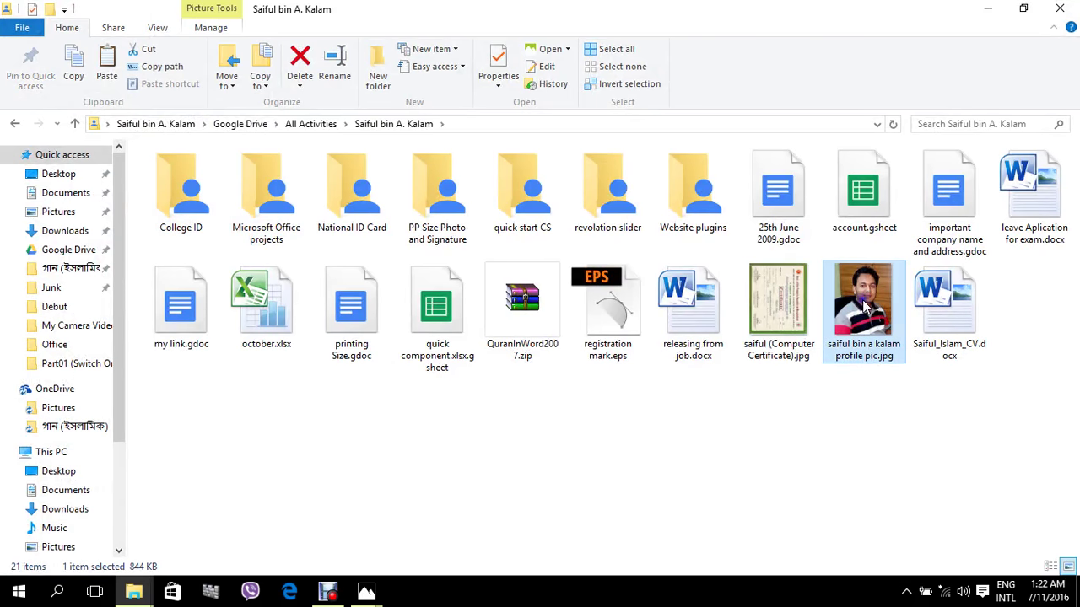
{"action": "right_click", "coordinate": [866, 311]}
{"action": "left_click", "coordinate": [683, 414]}
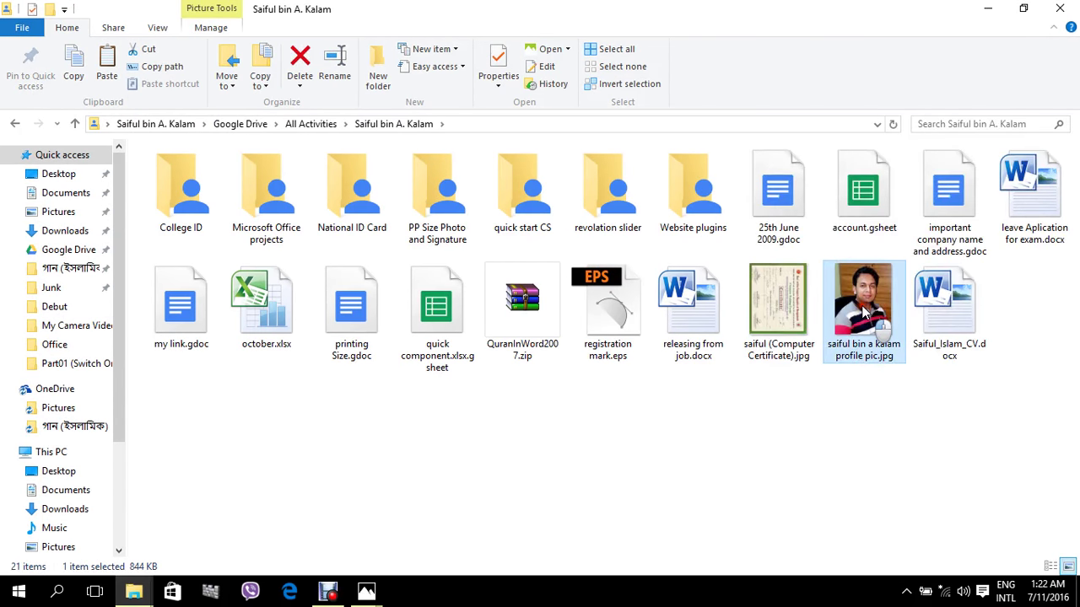
{"action": "double_click", "coordinate": [866, 311]}
{"action": "right_click", "coordinate": [516, 252]}
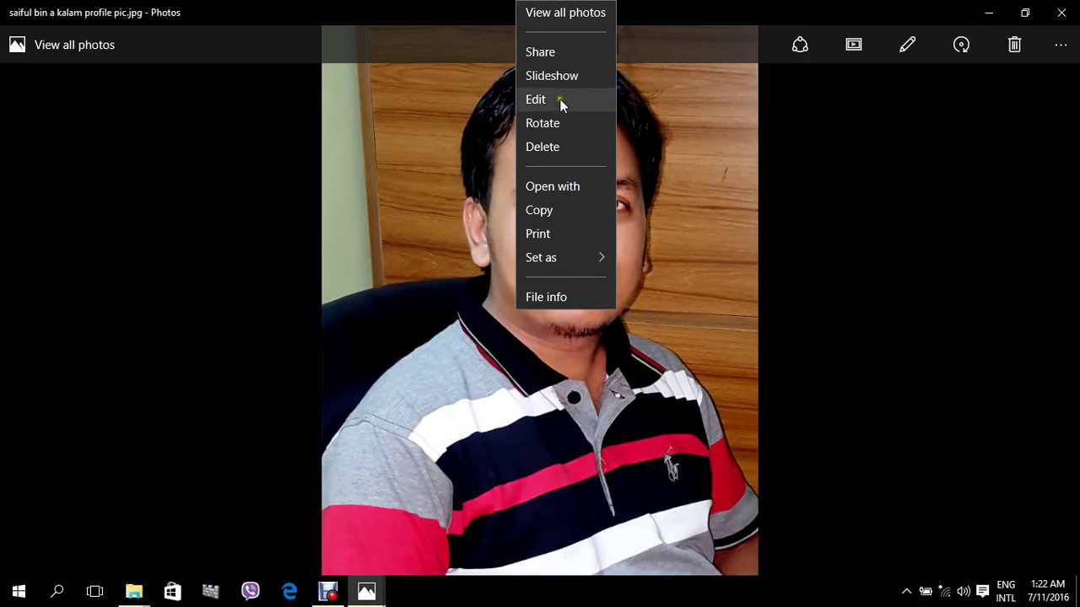
{"action": "left_click", "coordinate": [581, 259]}
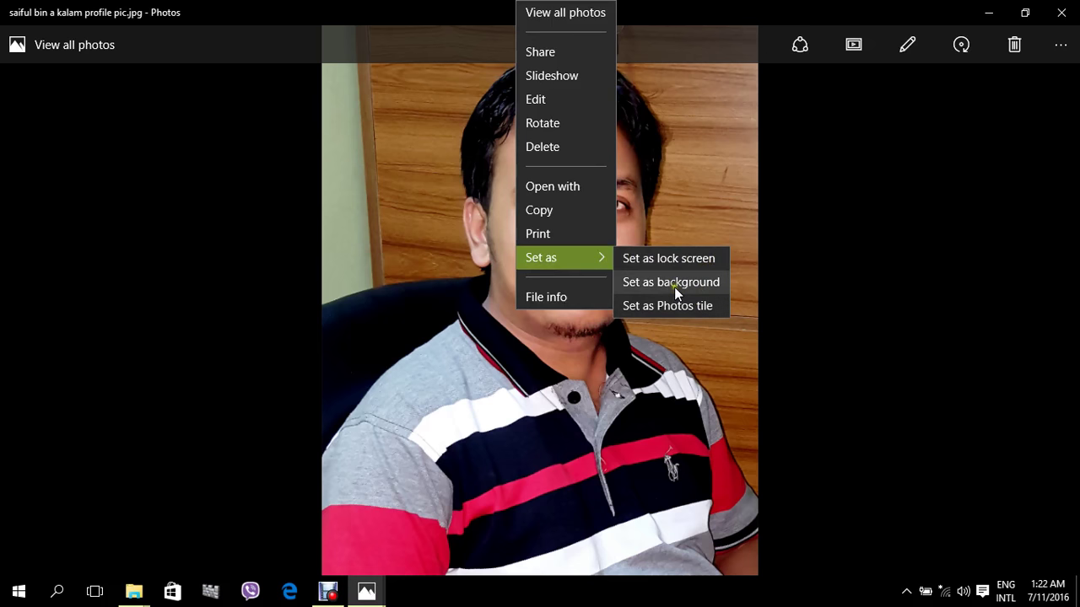
{"action": "left_click", "coordinate": [675, 283]}
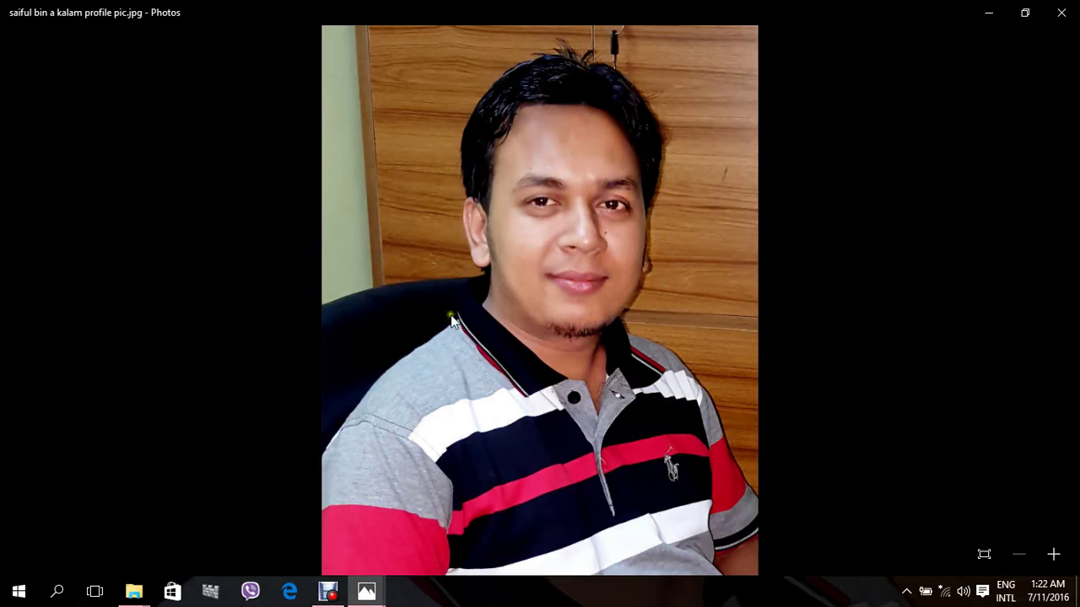
{"action": "left_click", "coordinate": [1063, 11]}
{"action": "left_click", "coordinate": [1063, 8]}
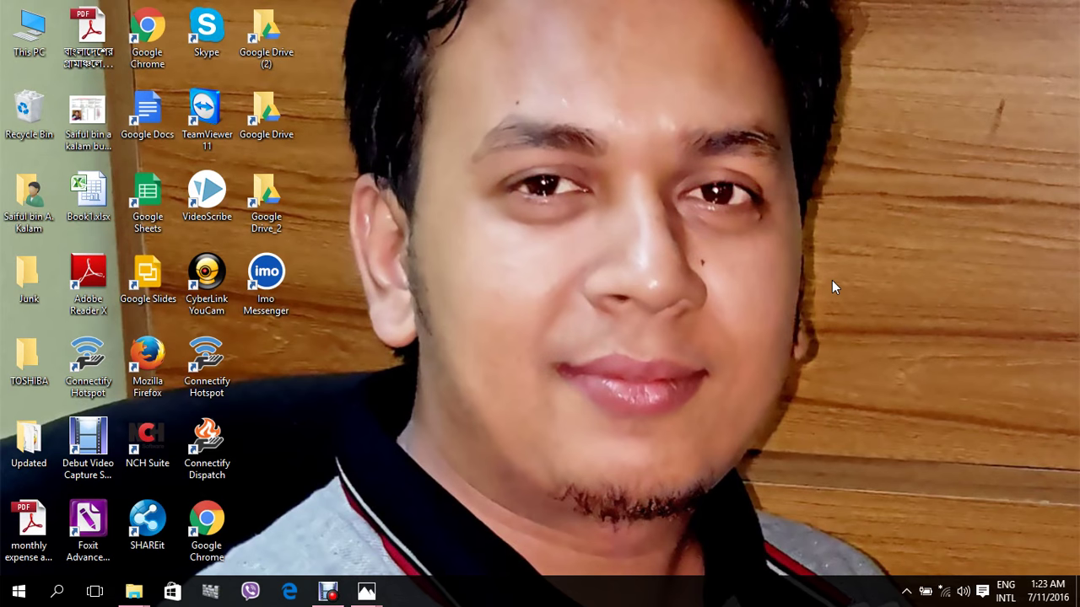
Set the desktop background to the blue Windows picture in the personalization settings and close them.
{"action": "right_click", "coordinate": [557, 128]}
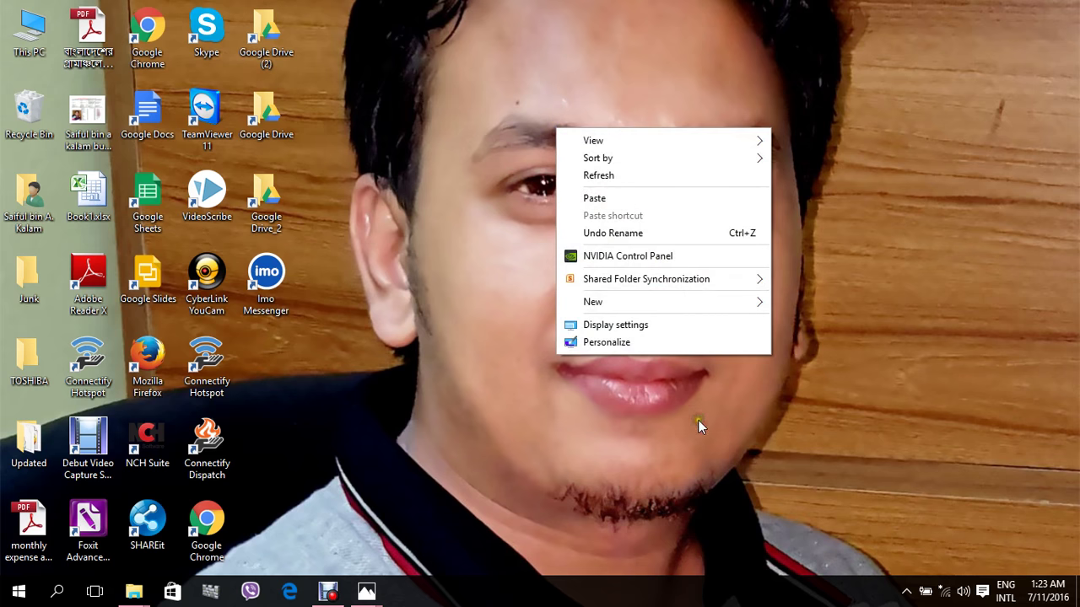
{"action": "left_click", "coordinate": [632, 341]}
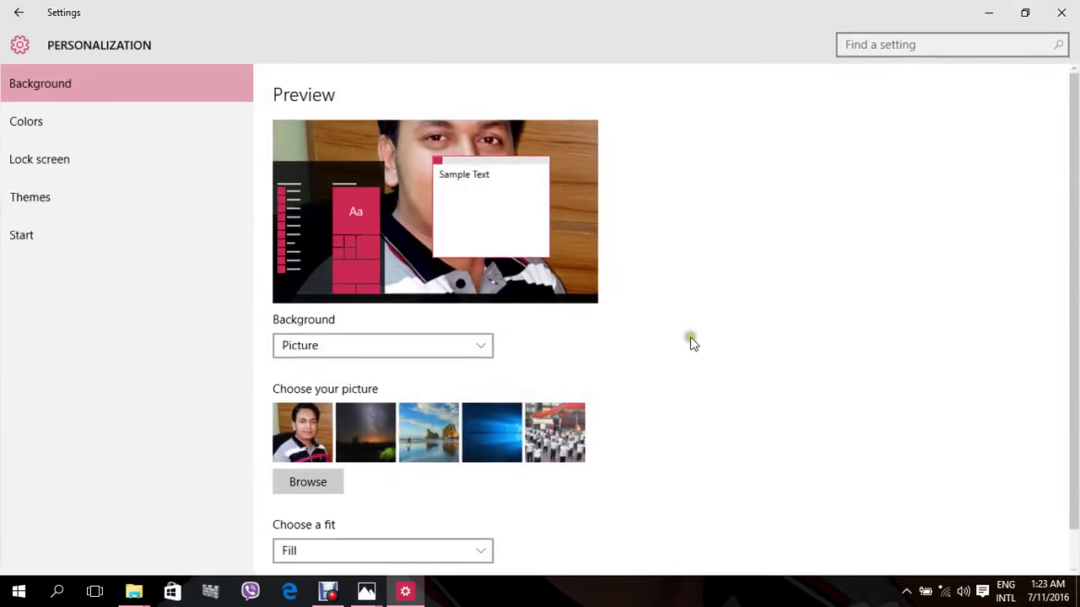
{"action": "left_click", "coordinate": [492, 426]}
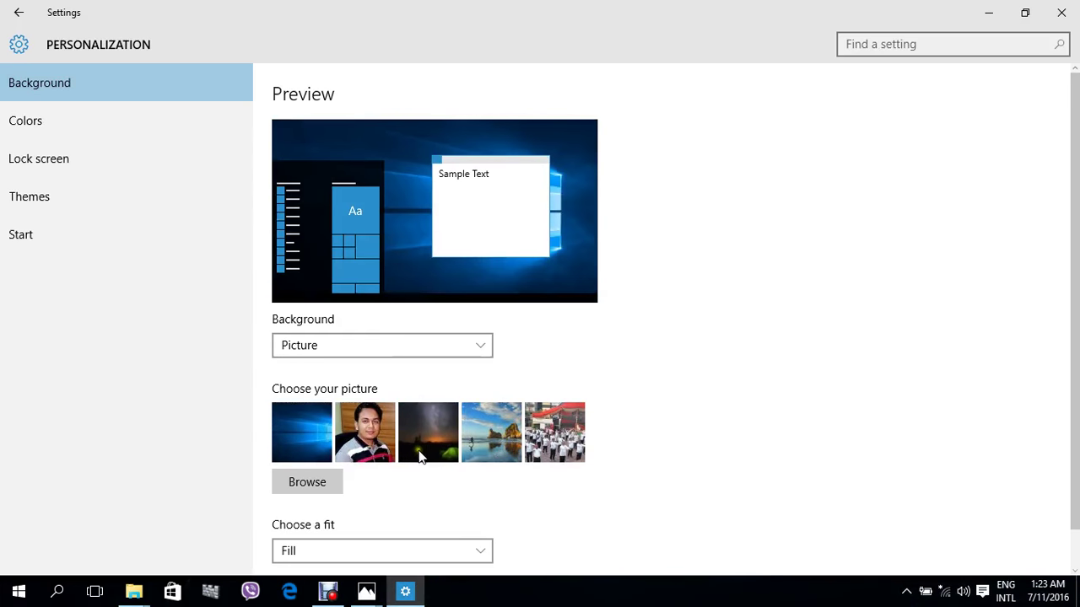
{"action": "left_click", "coordinate": [1068, 10]}
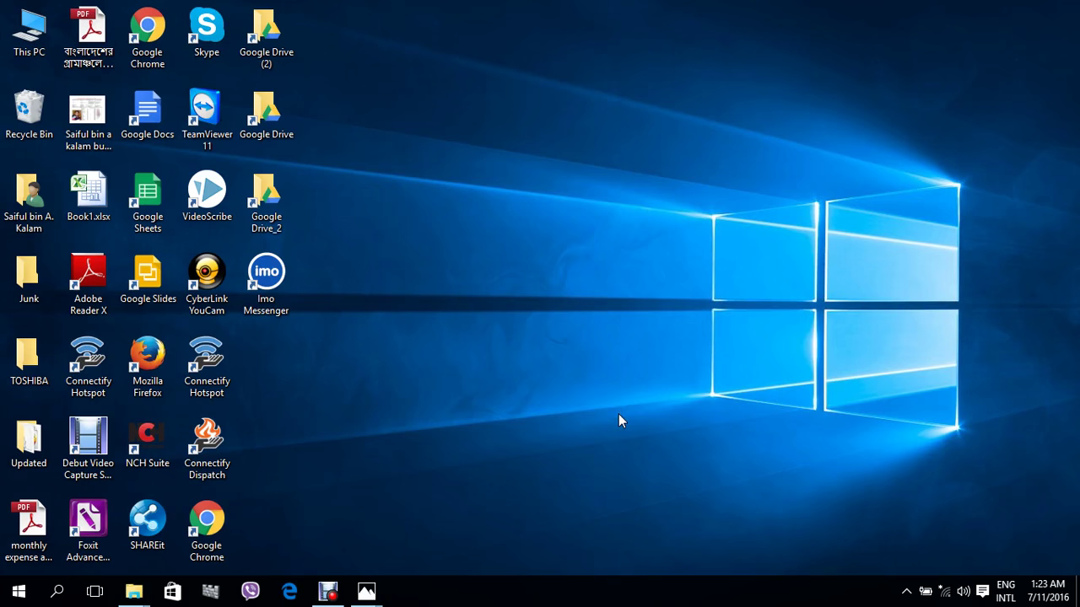
Look over the desktop's sorting criteria and refresh the desktop.
{"action": "right_click", "coordinate": [465, 131]}
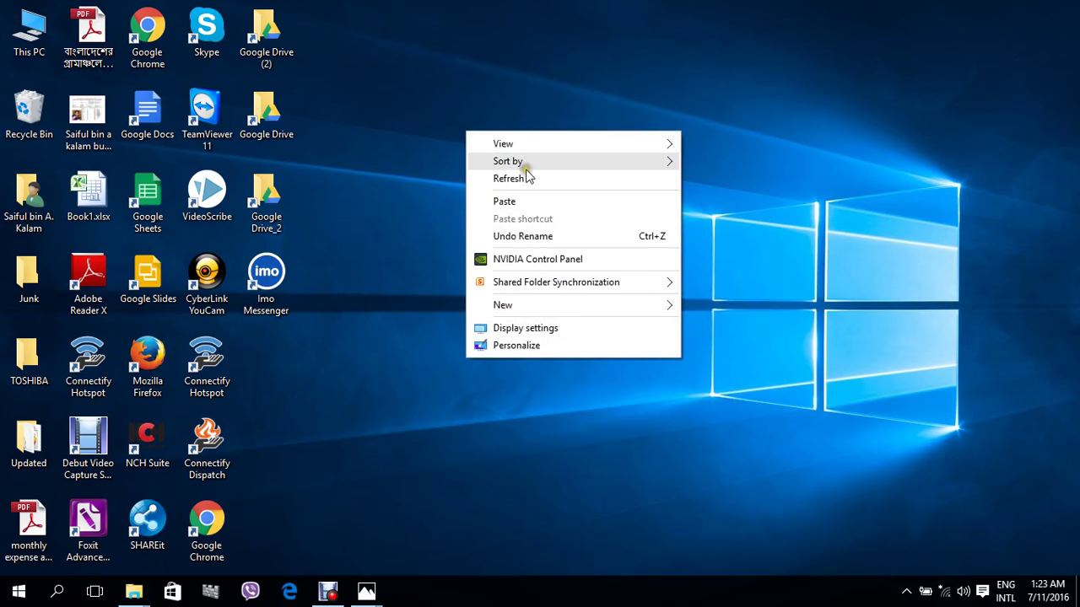
{"action": "mouse_move", "coordinate": [526, 159]}
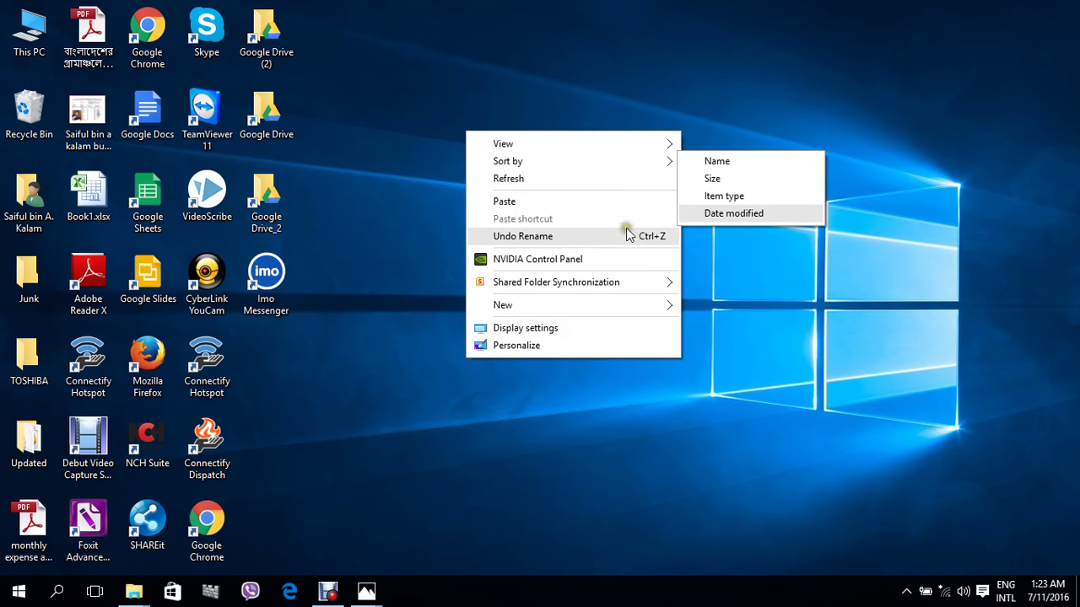
{"action": "left_click", "coordinate": [366, 113]}
{"action": "right_click", "coordinate": [365, 113]}
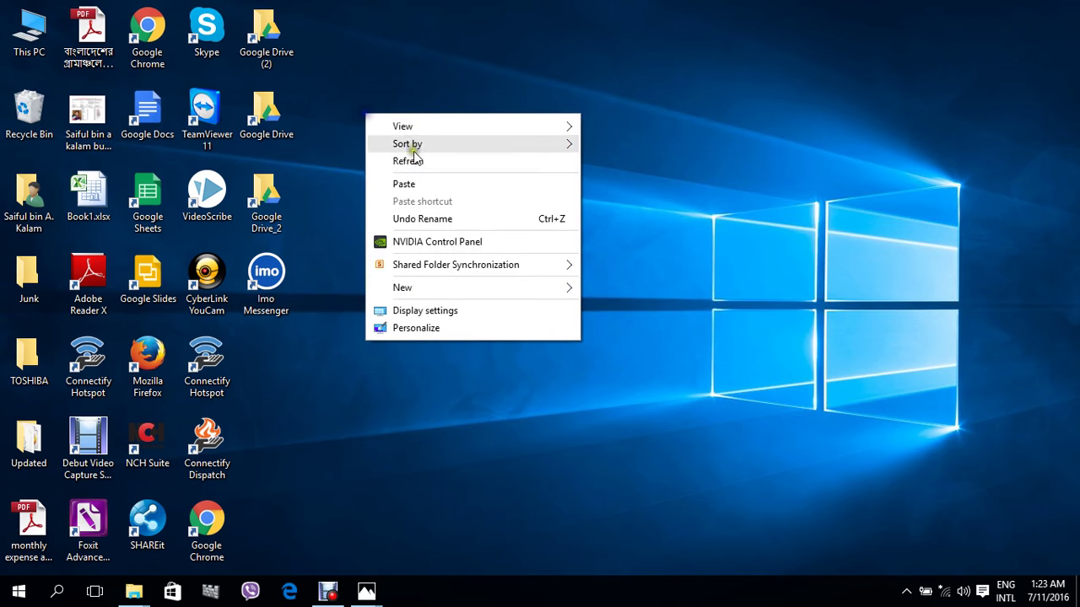
{"action": "left_click", "coordinate": [413, 160]}
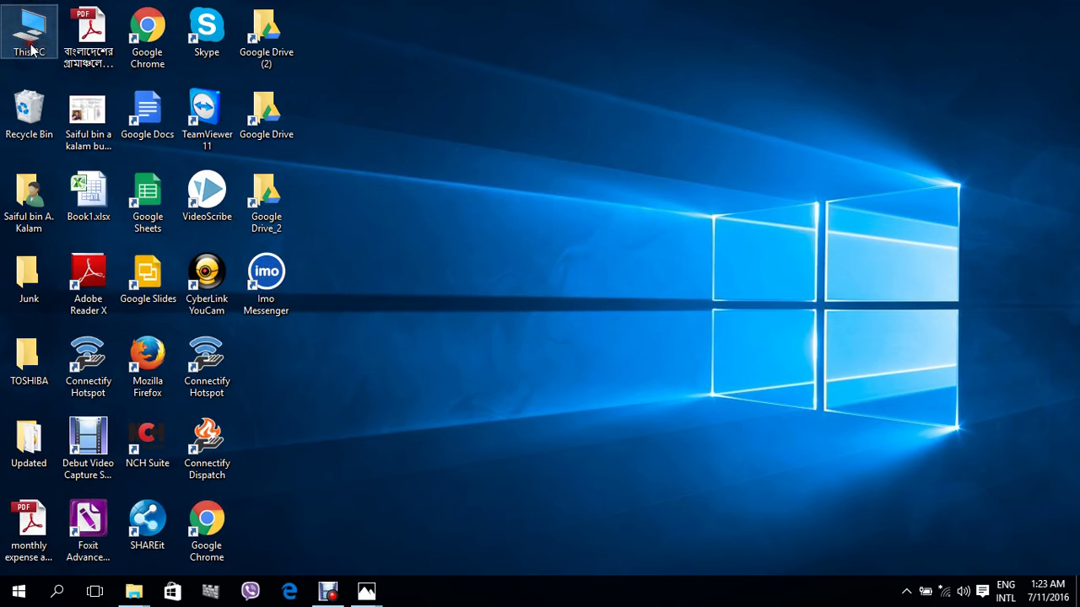
Open and close This PC, switch to the Part02 (Operating System) folder window and go back to Basic Computer and Internet.
{"action": "double_click", "coordinate": [31, 38]}
{"action": "left_click", "coordinate": [1060, 8]}
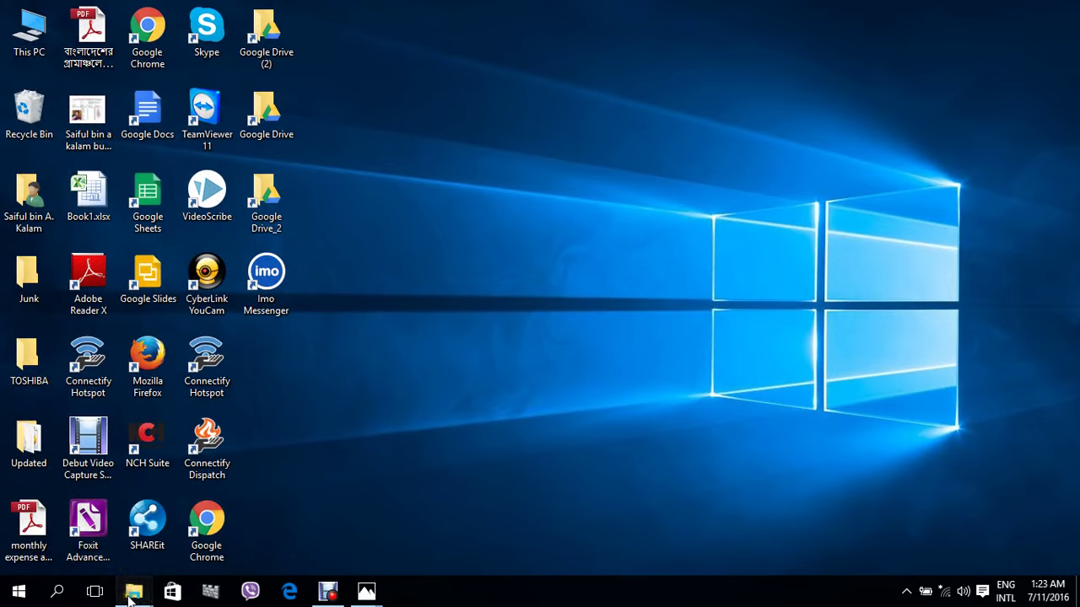
{"action": "left_click", "coordinate": [129, 597]}
{"action": "mouse_move", "coordinate": [272, 547]}
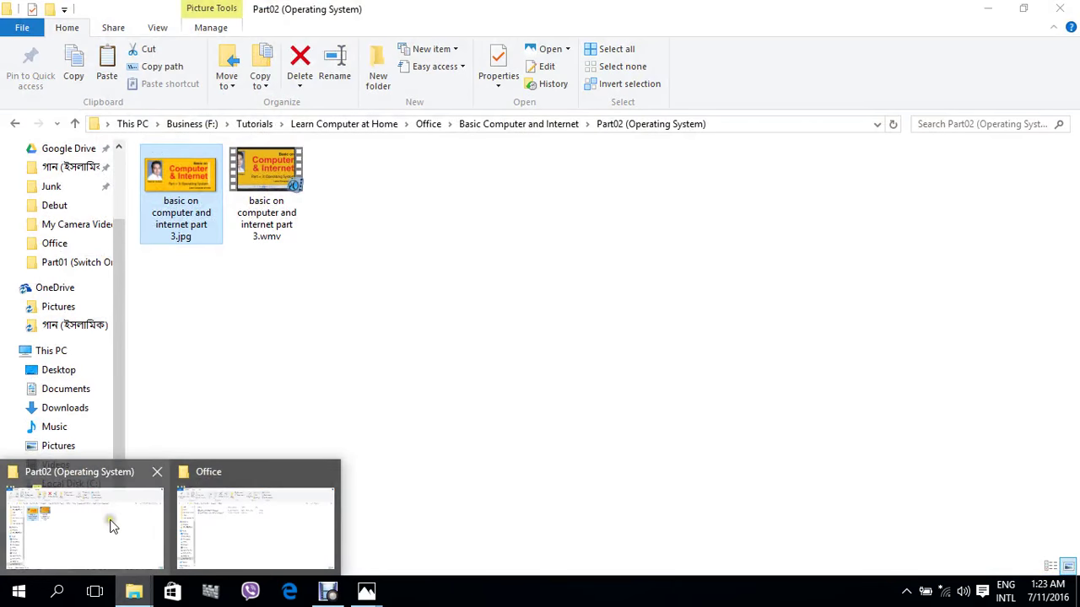
{"action": "left_click", "coordinate": [110, 519]}
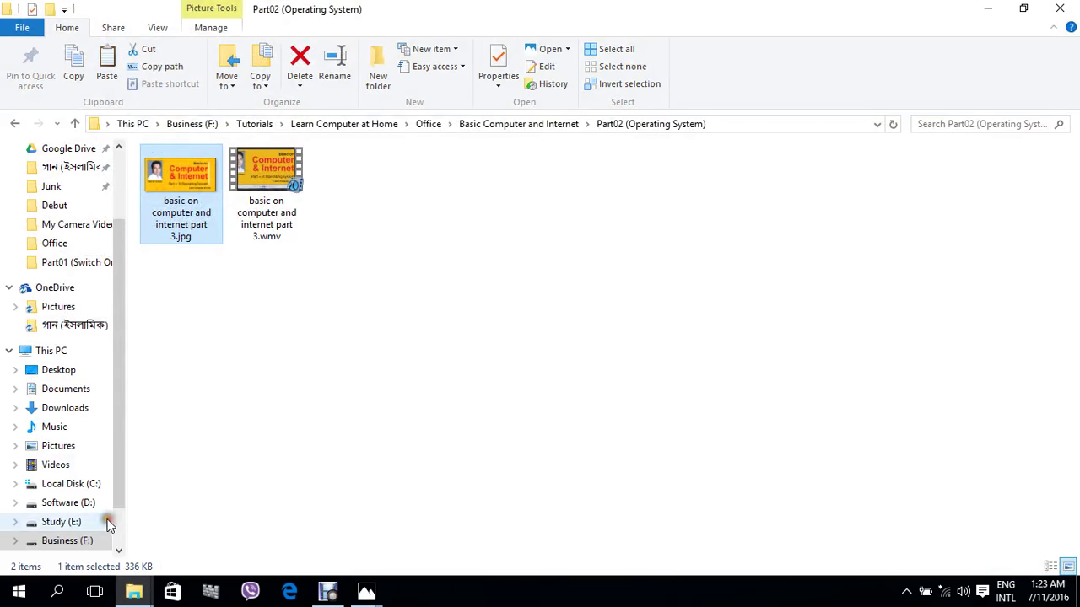
{"action": "left_click", "coordinate": [14, 123]}
Reverse the name sorting of the Basic Computer and Internet folder to descending order and look through the list.
{"action": "scroll", "coordinate": [367, 355], "scroll_direction": "down", "scroll_amount": 4}
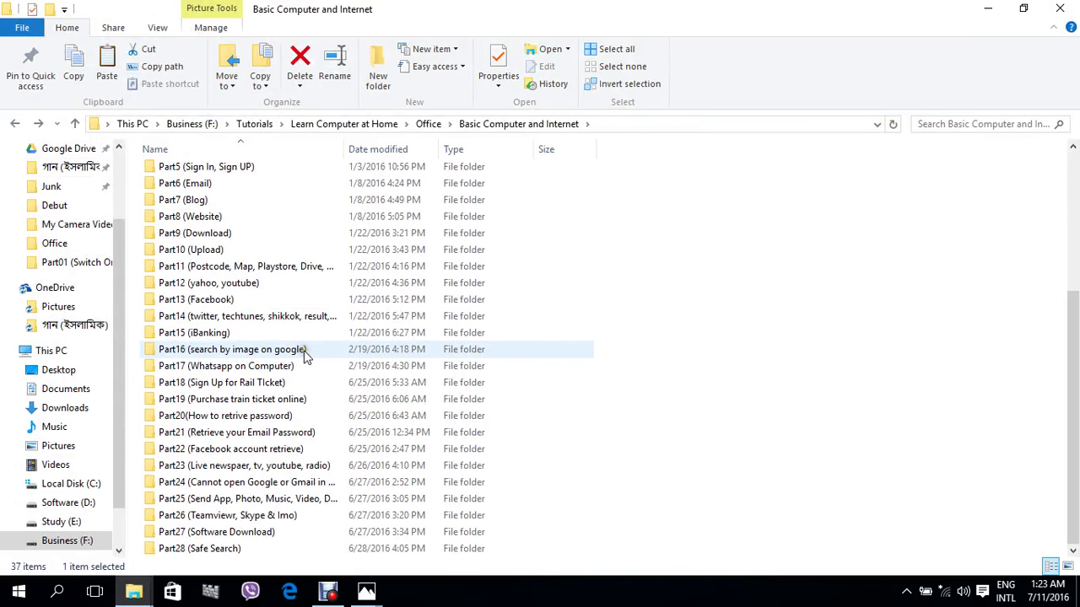
{"action": "scroll", "coordinate": [305, 356], "scroll_direction": "up", "scroll_amount": 5}
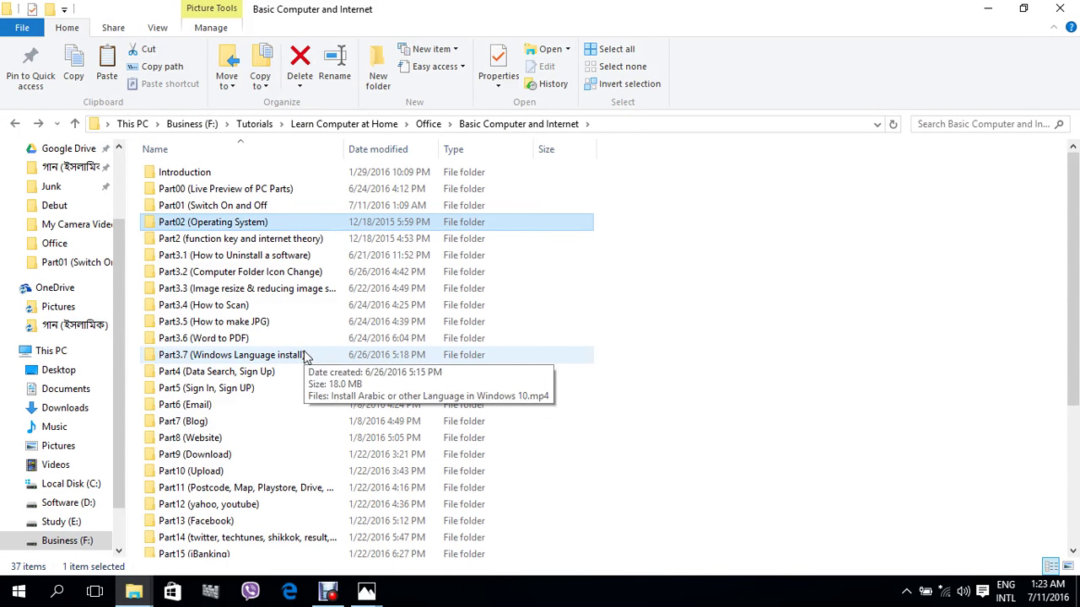
{"action": "left_click", "coordinate": [779, 334]}
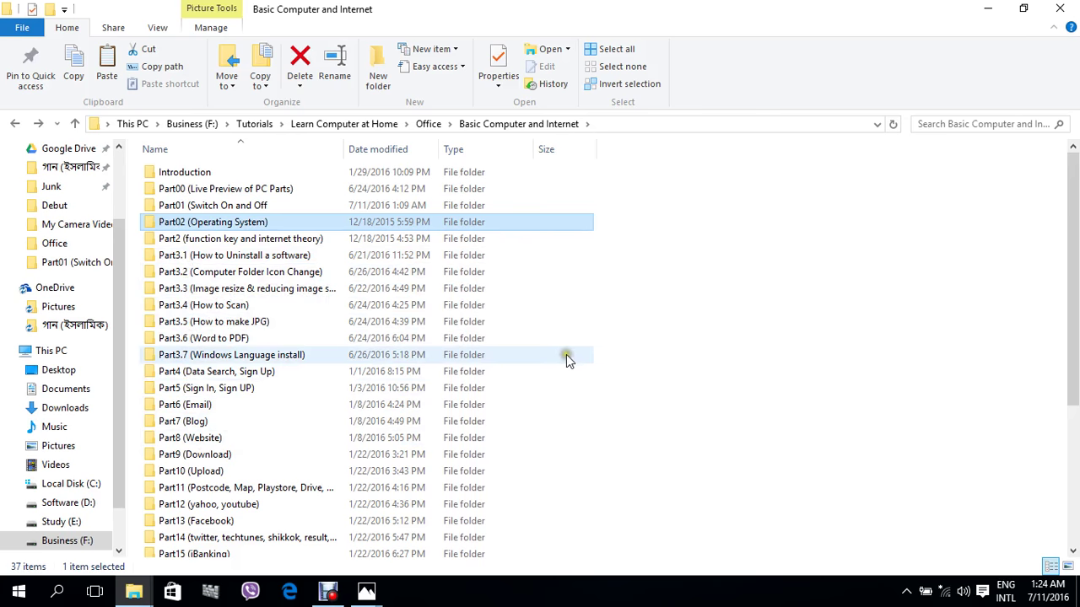
{"action": "right_click", "coordinate": [659, 186]}
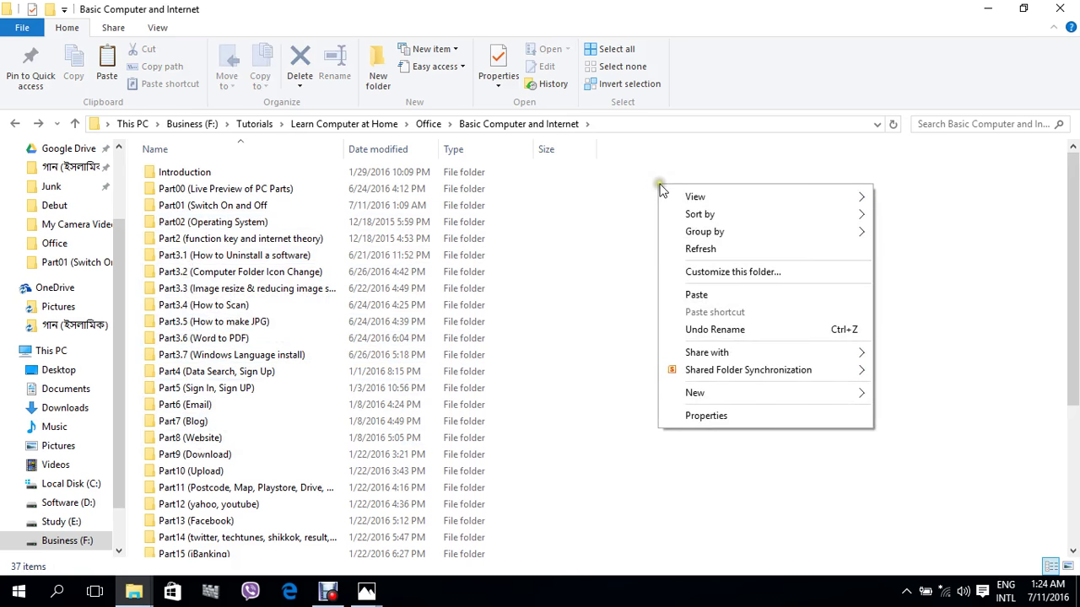
{"action": "left_click", "coordinate": [706, 217]}
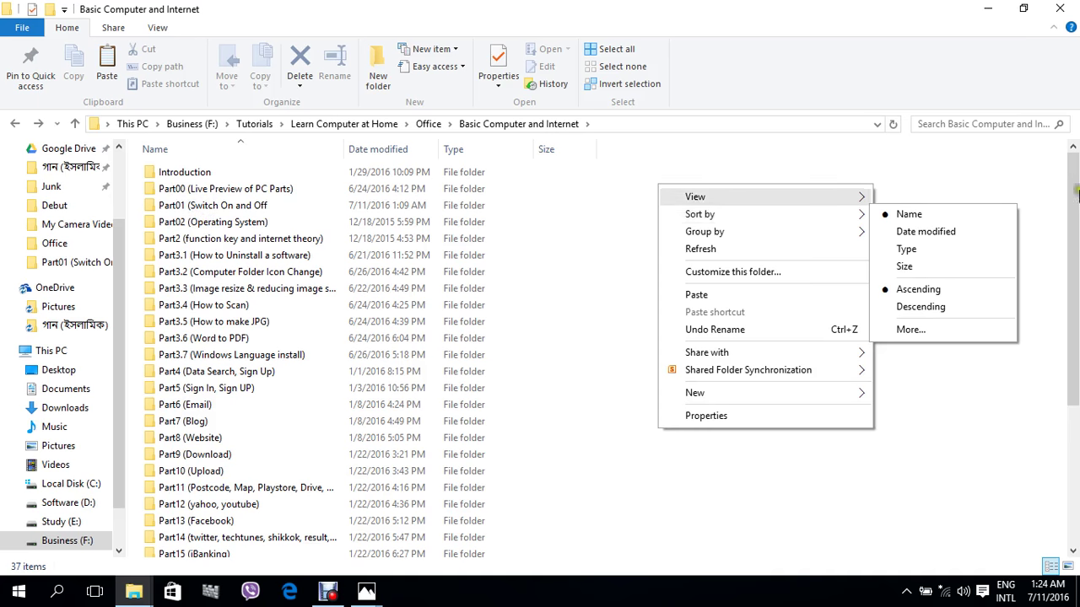
{"action": "left_click", "coordinate": [920, 215]}
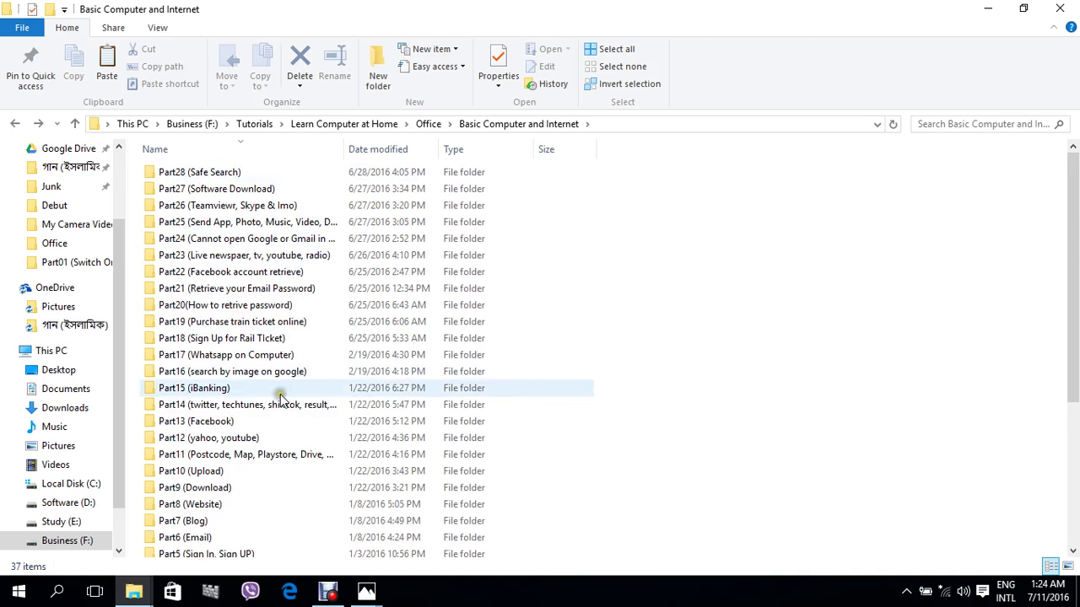
{"action": "scroll", "coordinate": [278, 394], "scroll_direction": "down", "scroll_amount": 5}
{"action": "scroll", "coordinate": [211, 540], "scroll_direction": "up", "scroll_amount": 5}
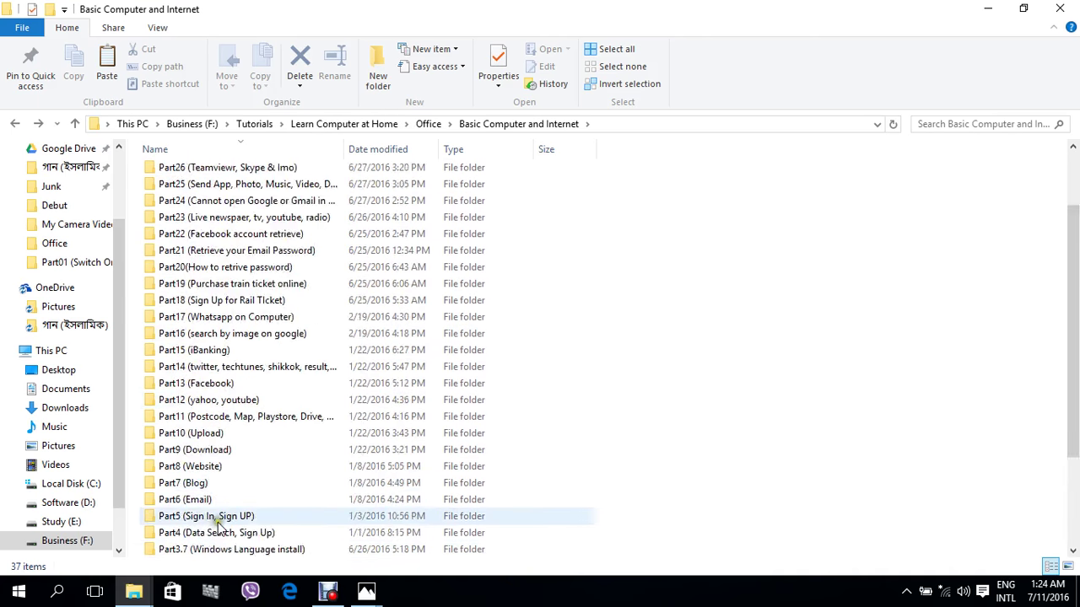
Sort the subfolders by date modified and look through the list from newest to oldest.
{"action": "right_click", "coordinate": [733, 191]}
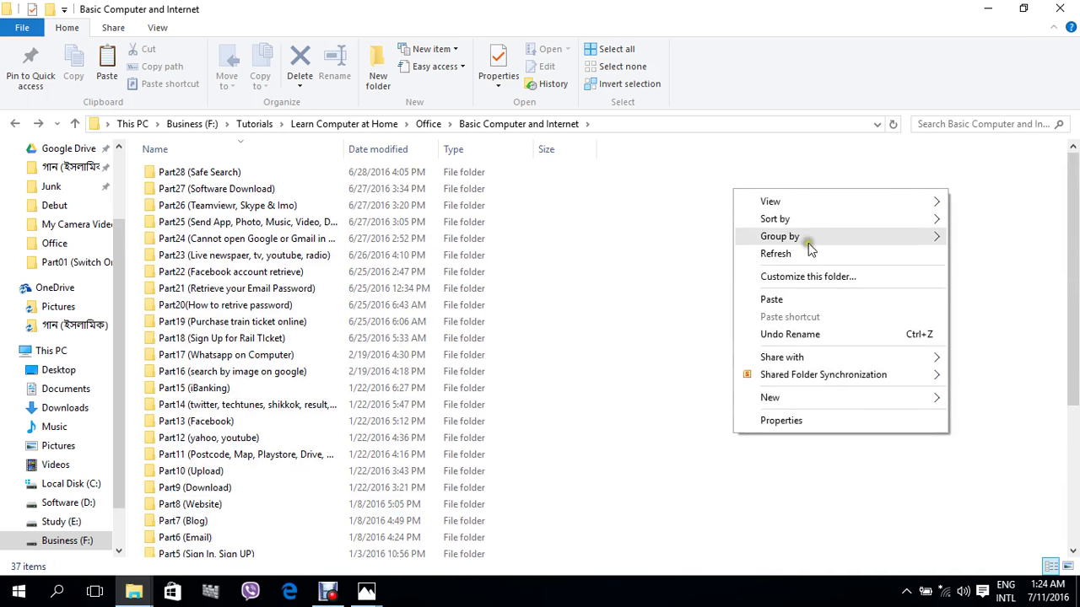
{"action": "mouse_move", "coordinate": [795, 221]}
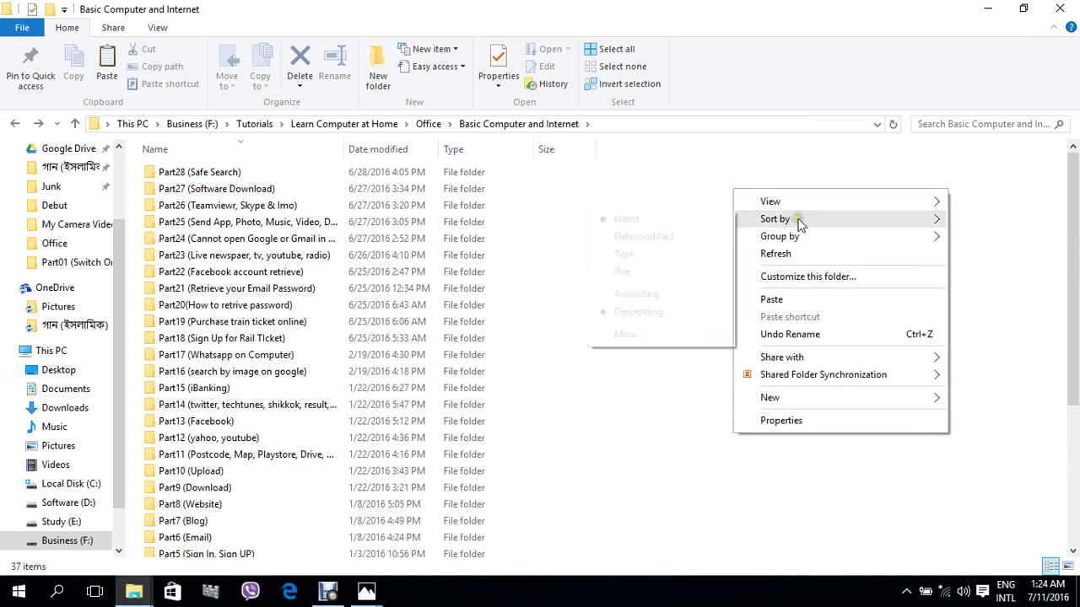
{"action": "left_click", "coordinate": [664, 238]}
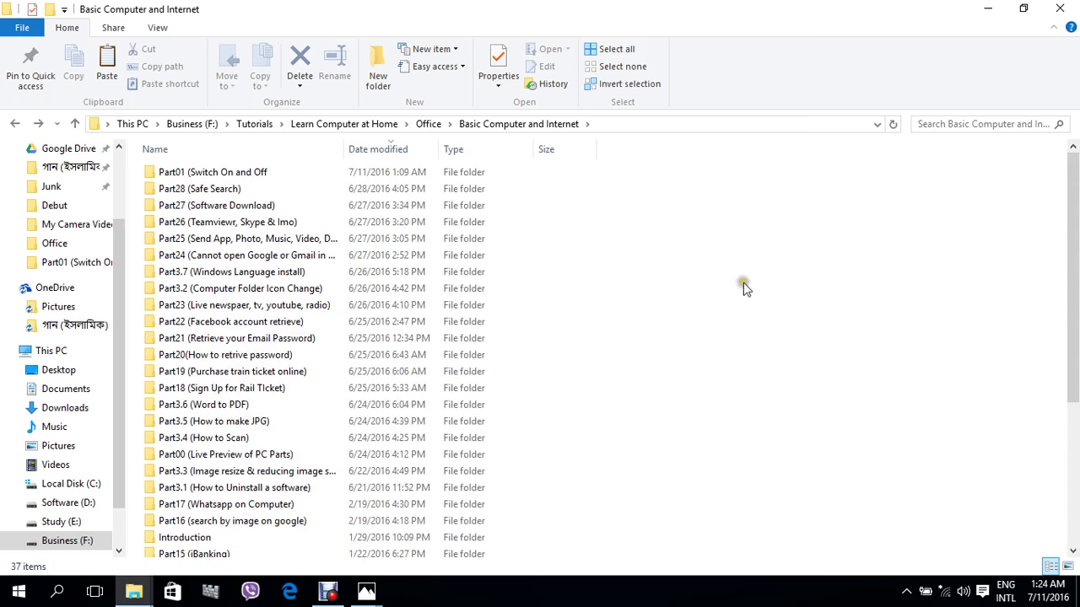
{"action": "scroll", "coordinate": [221, 229], "scroll_direction": "down", "scroll_amount": 5}
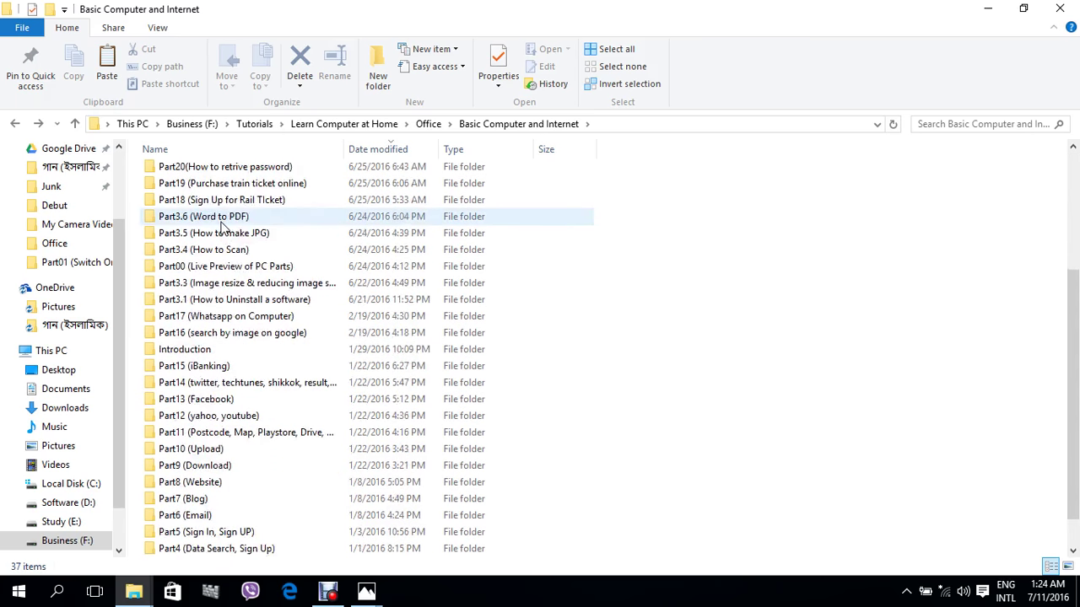
{"action": "scroll", "coordinate": [228, 279], "scroll_direction": "up", "scroll_amount": 5}
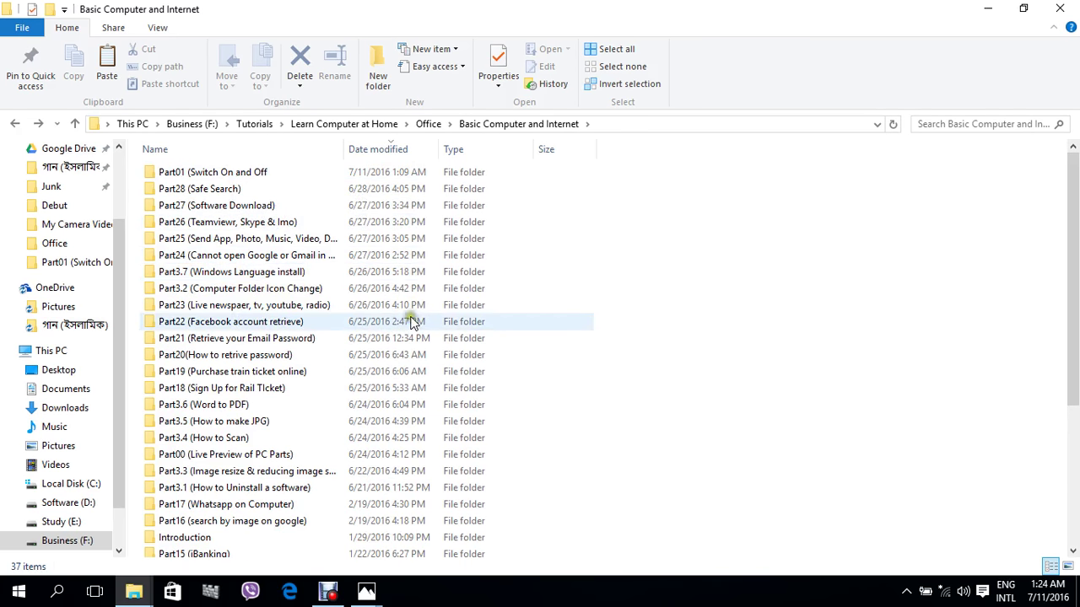
{"action": "scroll", "coordinate": [411, 321], "scroll_direction": "down", "scroll_amount": 5}
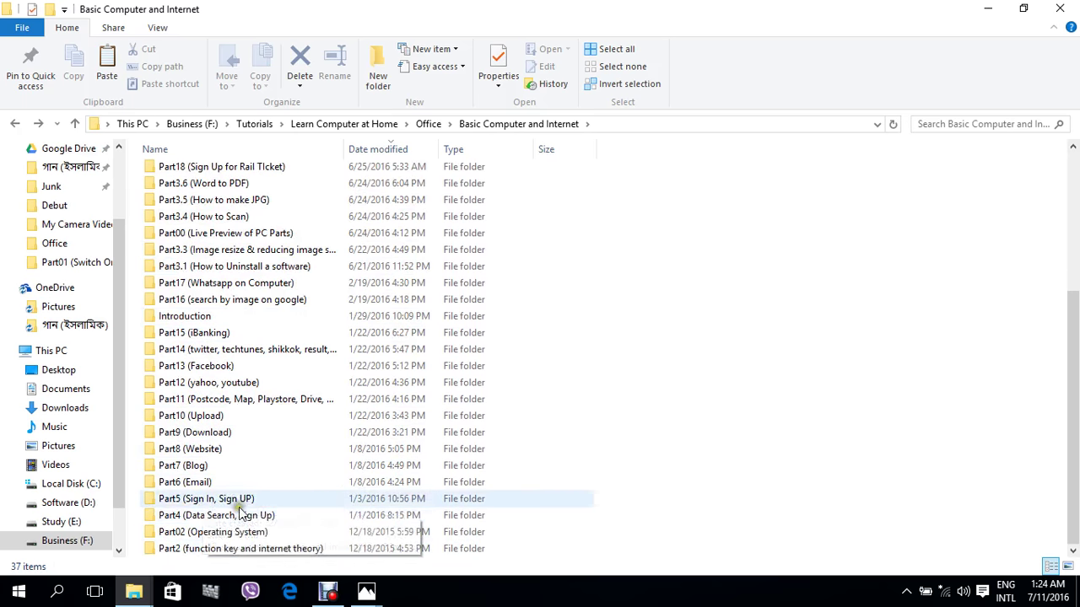
{"action": "scroll", "coordinate": [239, 507], "scroll_direction": "up", "scroll_amount": 5}
{"action": "scroll", "coordinate": [240, 504], "scroll_direction": "down", "scroll_amount": 5}
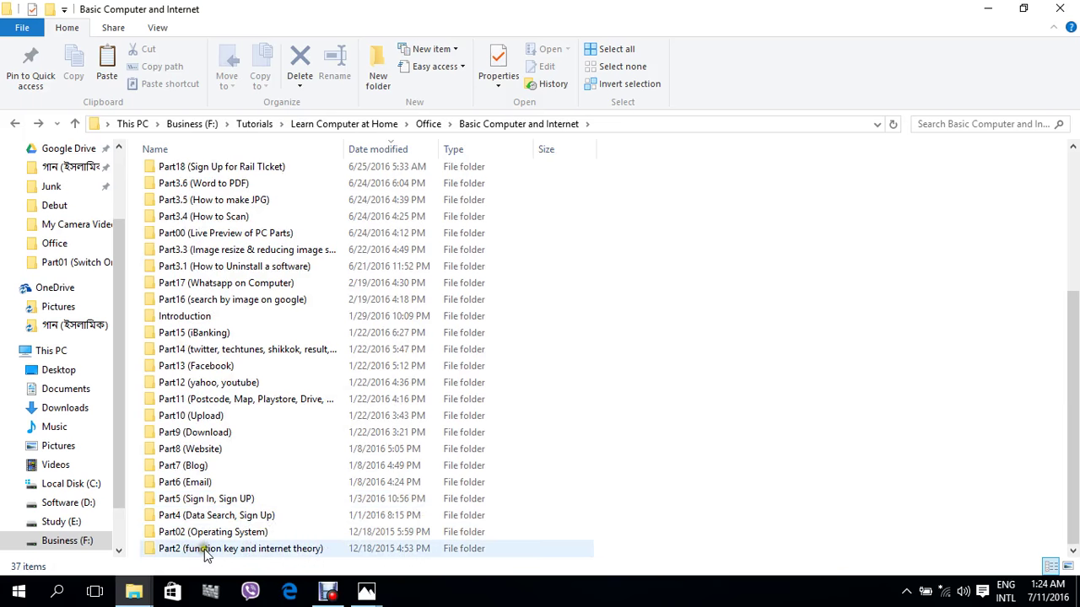
{"action": "scroll", "coordinate": [519, 368], "scroll_direction": "up", "scroll_amount": 5}
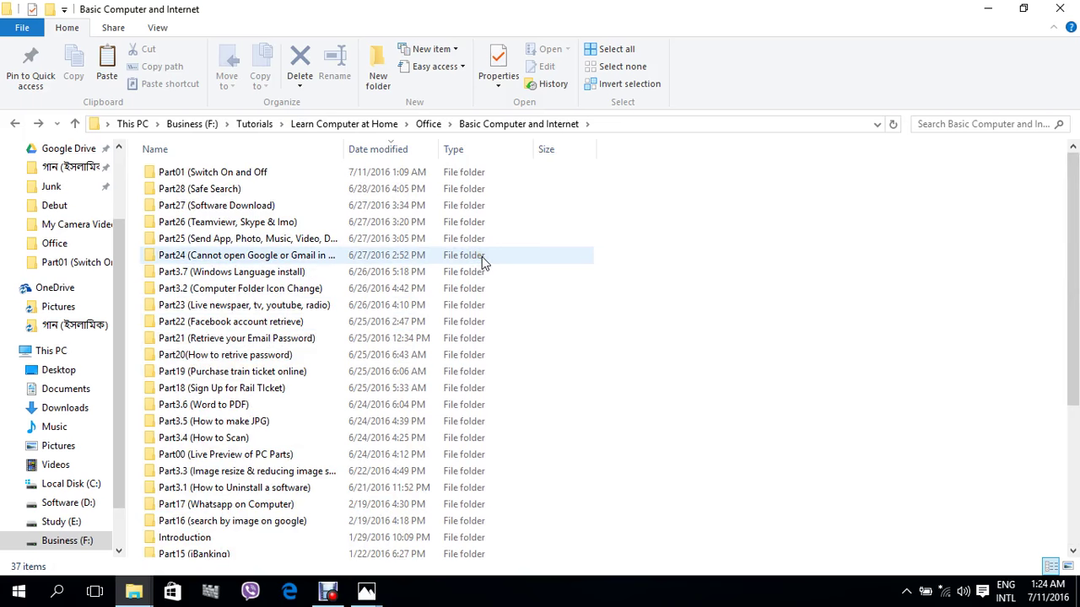
Sort the subfolders by type and set the order to descending.
{"action": "right_click", "coordinate": [623, 200]}
{"action": "mouse_move", "coordinate": [704, 234]}
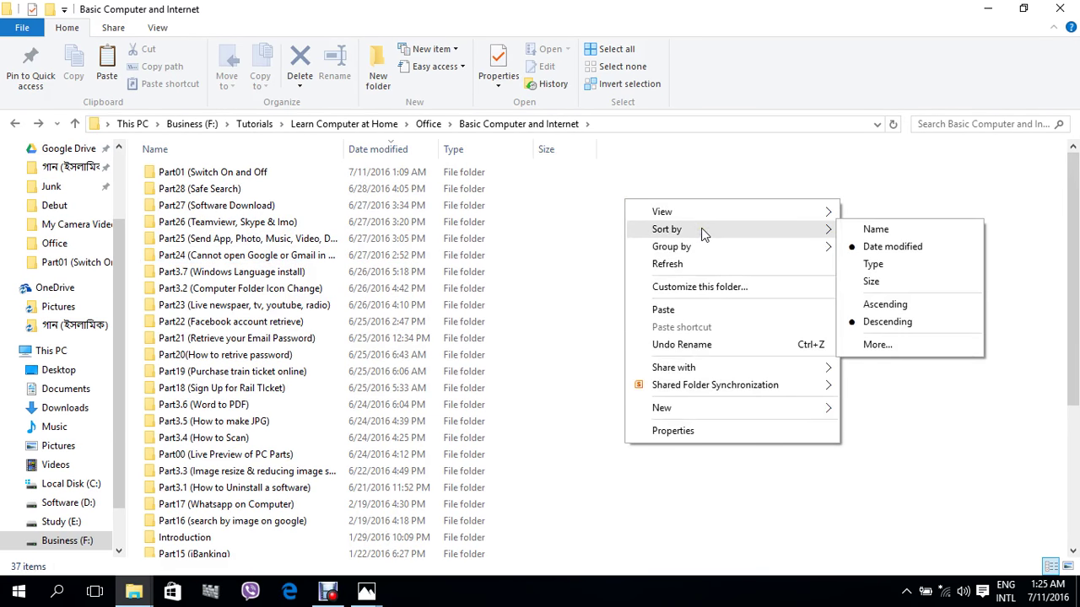
{"action": "left_click", "coordinate": [904, 263]}
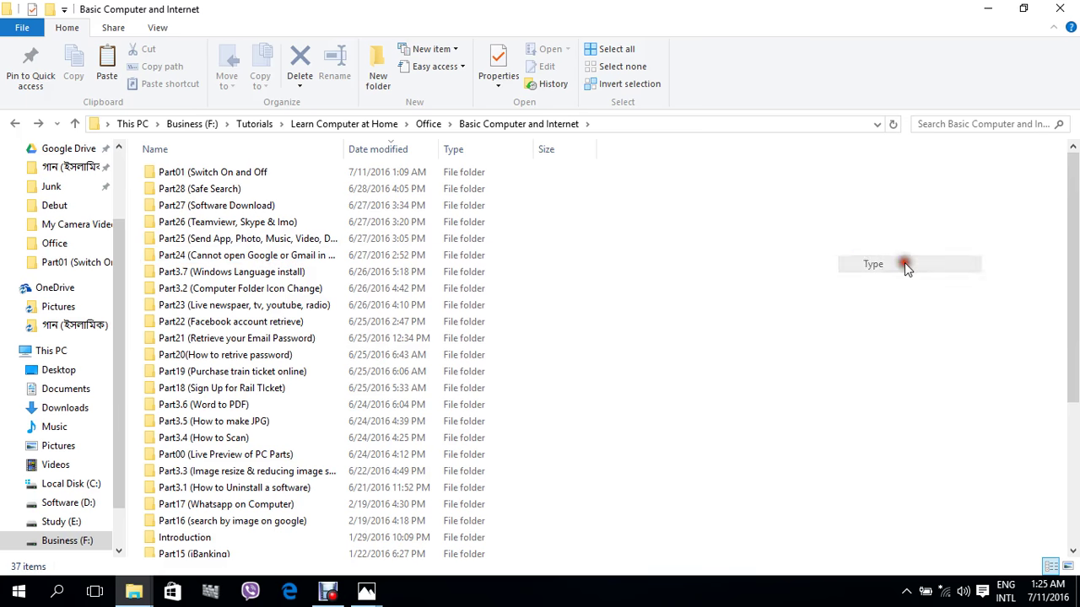
{"action": "right_click", "coordinate": [715, 195]}
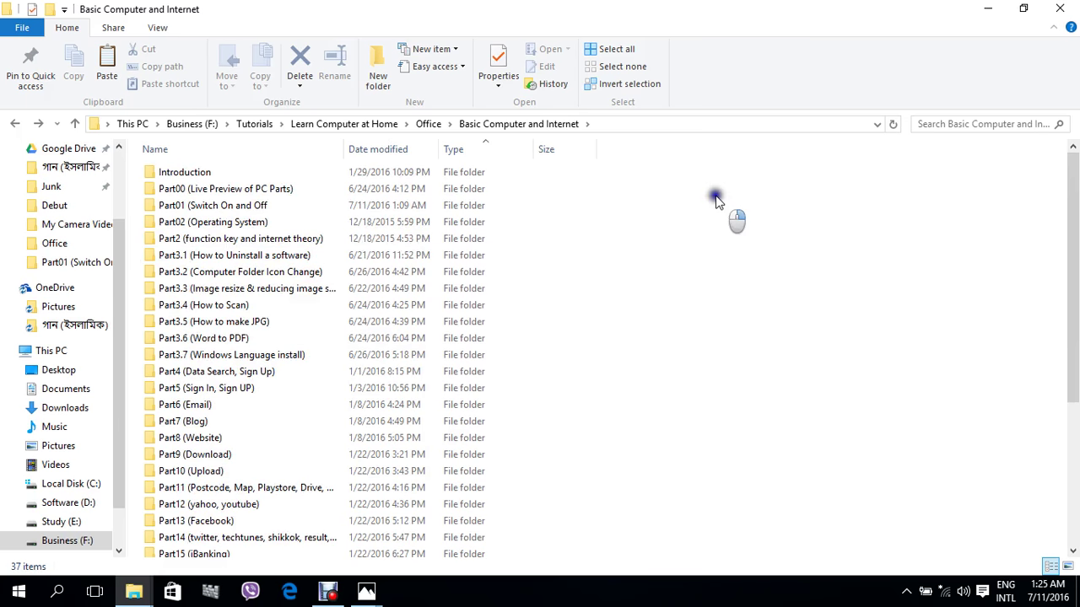
{"action": "mouse_move", "coordinate": [775, 226]}
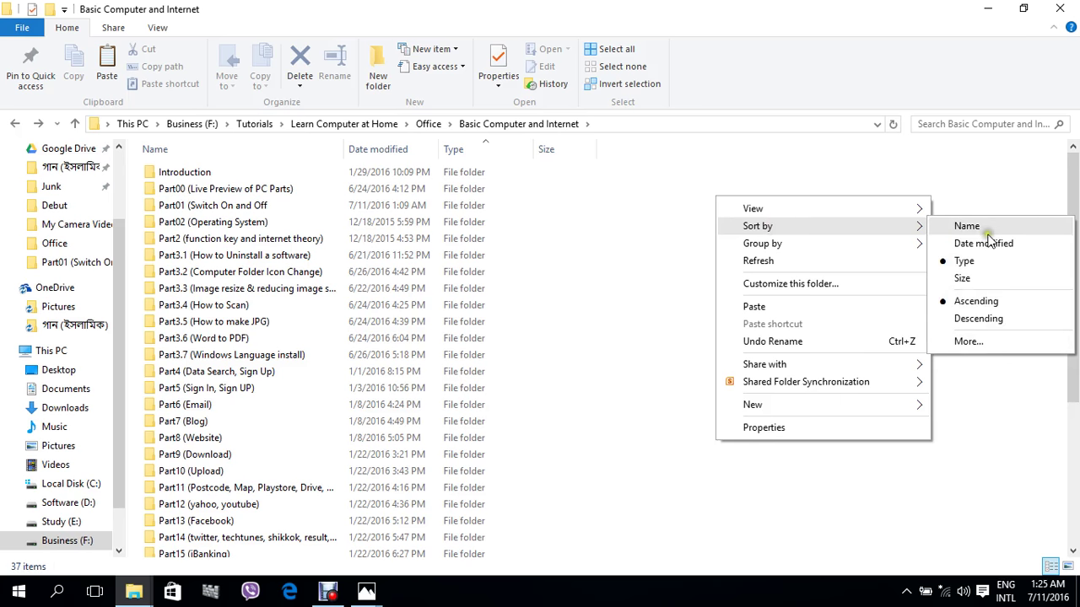
{"action": "left_click", "coordinate": [978, 318]}
Sort the subfolders by name in ascending order.
{"action": "right_click", "coordinate": [759, 203]}
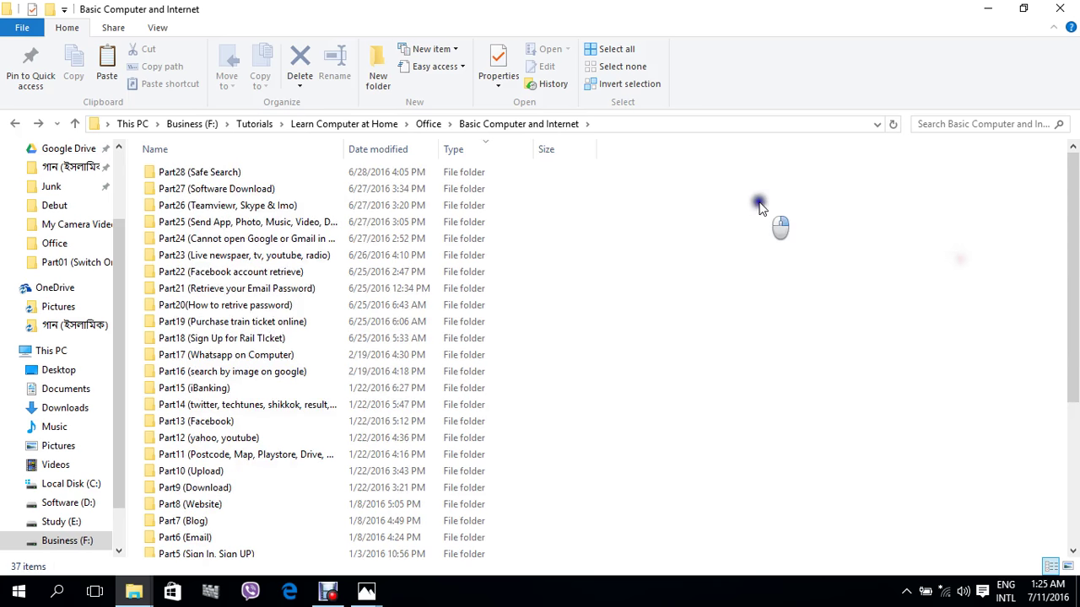
{"action": "mouse_move", "coordinate": [820, 235]}
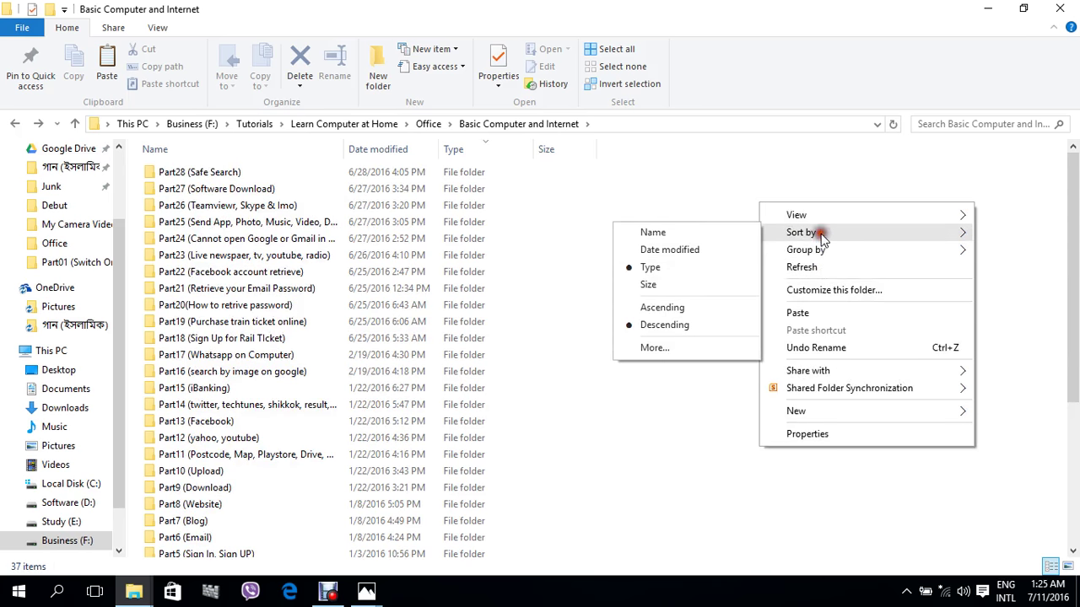
{"action": "left_click", "coordinate": [659, 231]}
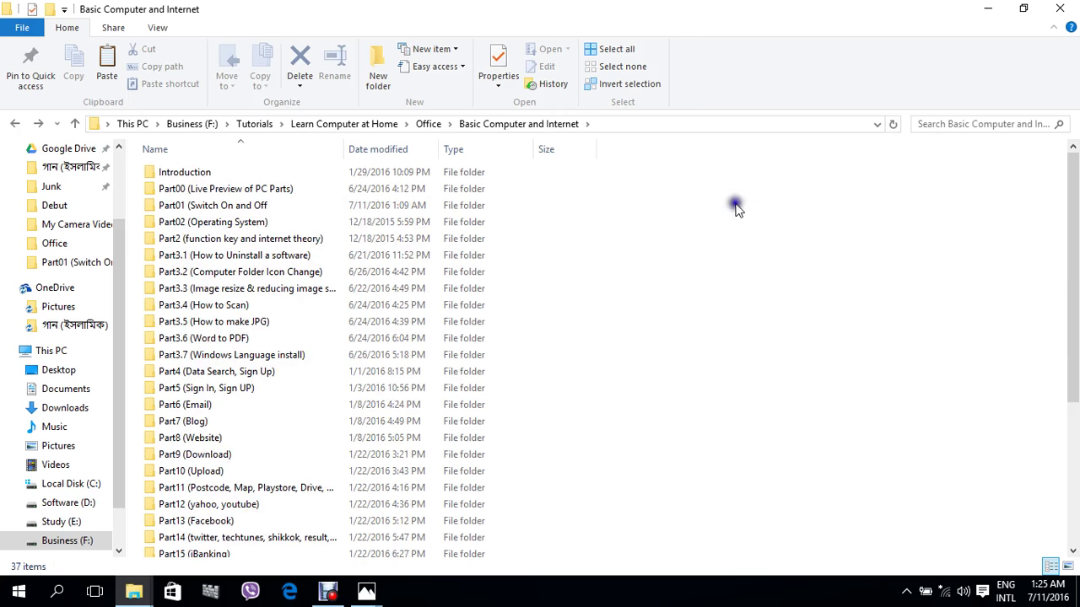
Switch the name sorting to descending and back to ascending order.
{"action": "right_click", "coordinate": [735, 208]}
{"action": "left_click", "coordinate": [796, 232]}
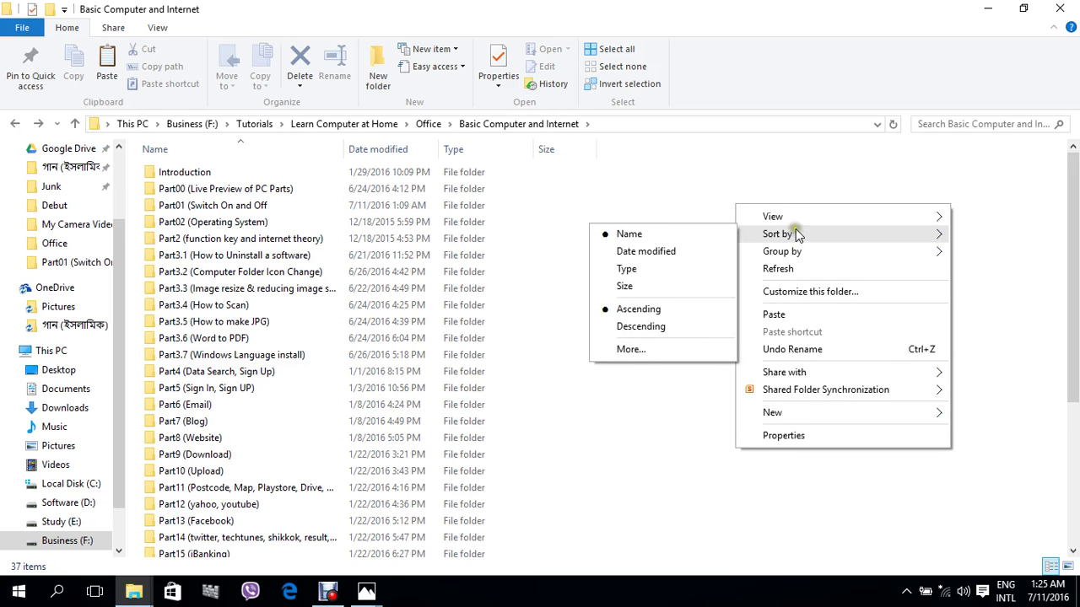
{"action": "left_click", "coordinate": [653, 330]}
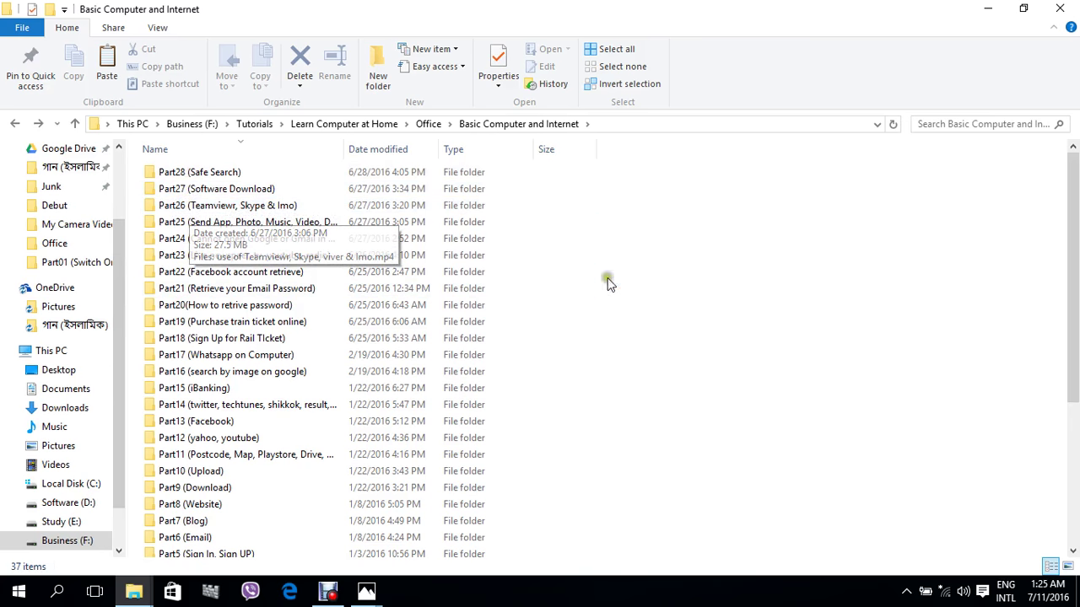
{"action": "right_click", "coordinate": [633, 203]}
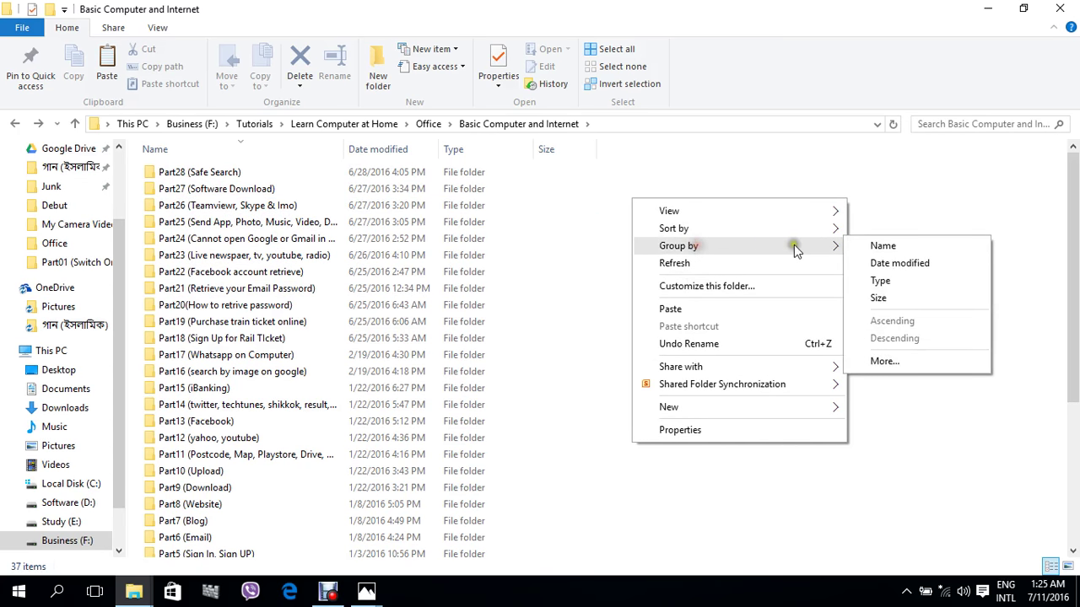
{"action": "mouse_move", "coordinate": [711, 230]}
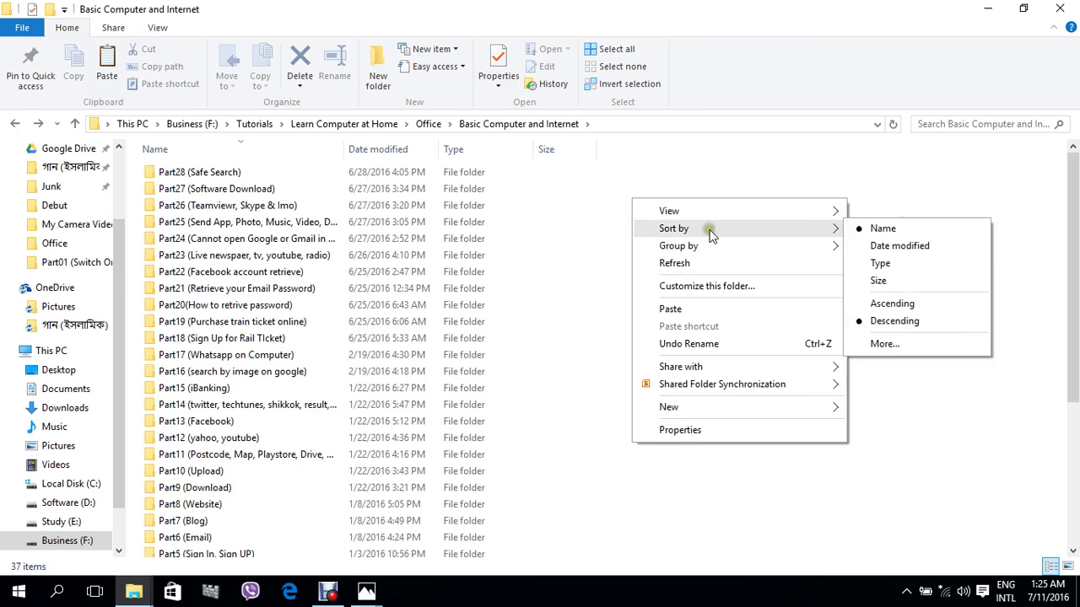
{"action": "left_click", "coordinate": [890, 305]}
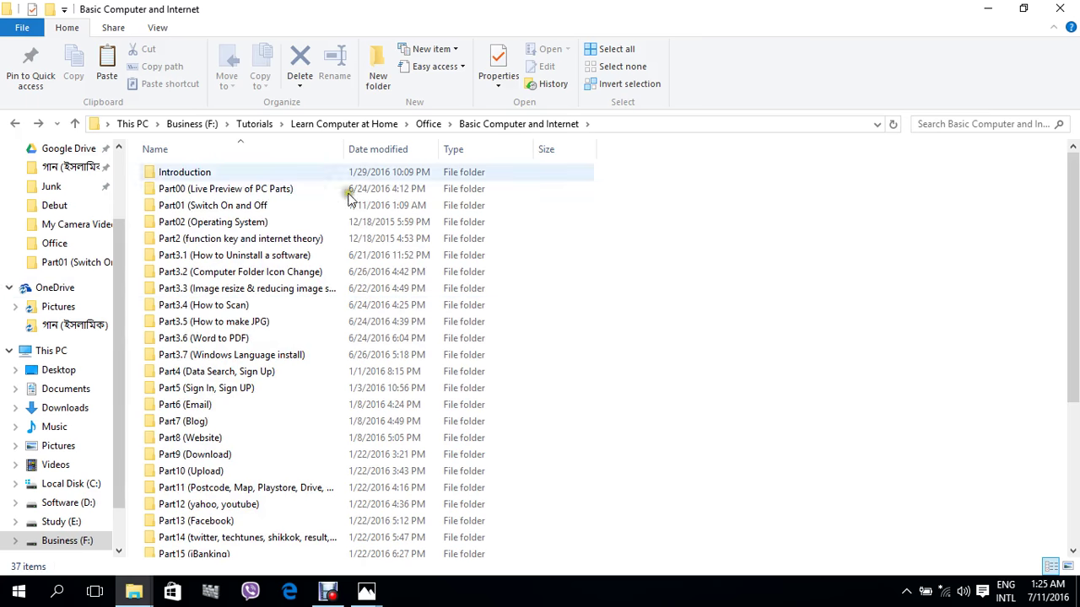
Group the subfolders by name, collapse and expand the I – P group, and look through its folders.
{"action": "right_click", "coordinate": [620, 189]}
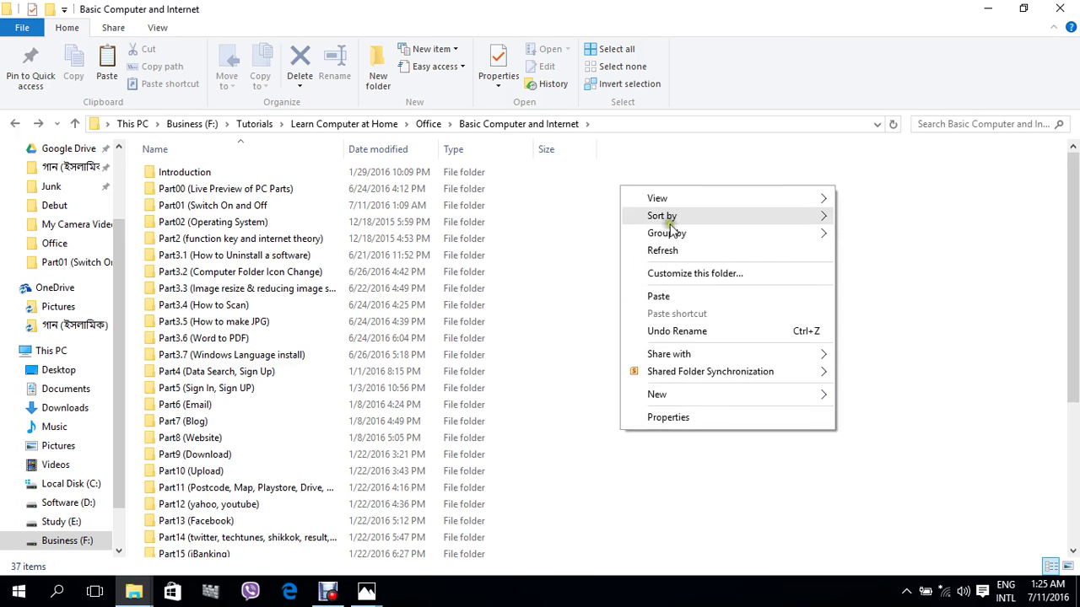
{"action": "mouse_move", "coordinate": [691, 236]}
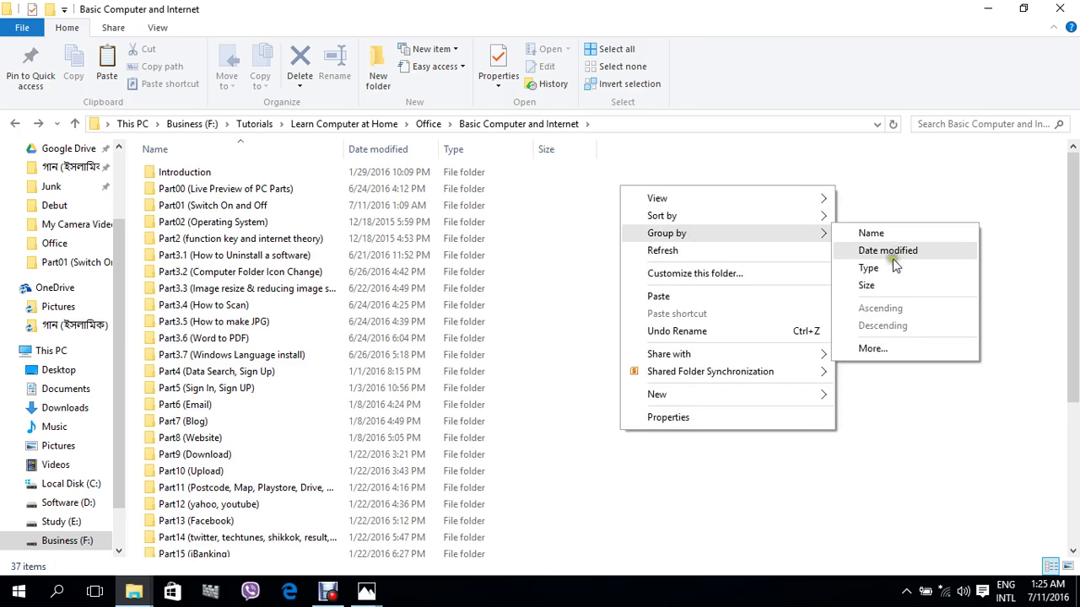
{"action": "left_click", "coordinate": [888, 236]}
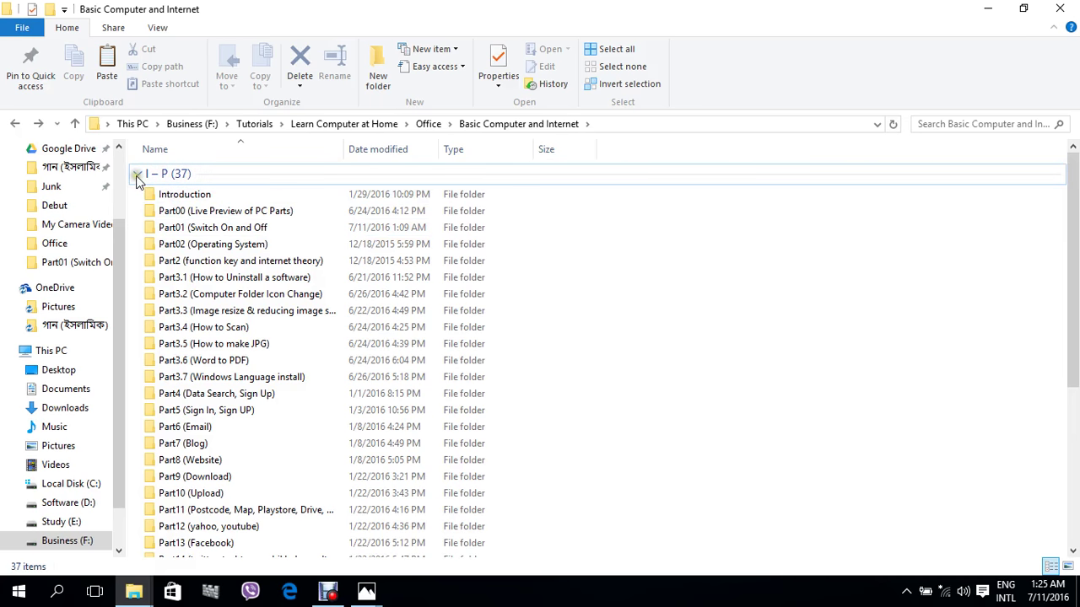
{"action": "left_click", "coordinate": [137, 176]}
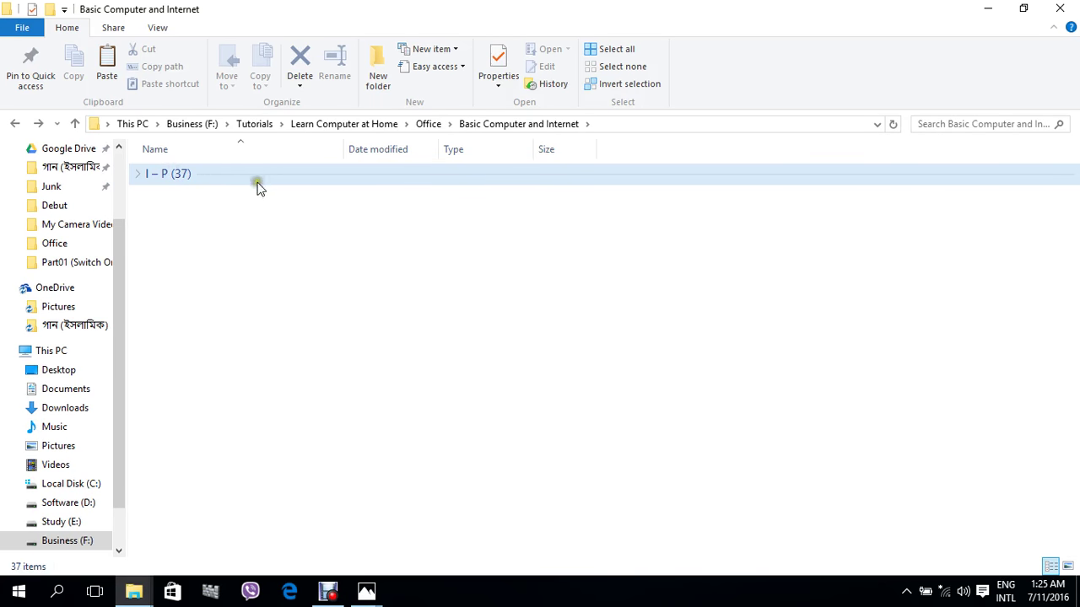
{"action": "left_click", "coordinate": [138, 176]}
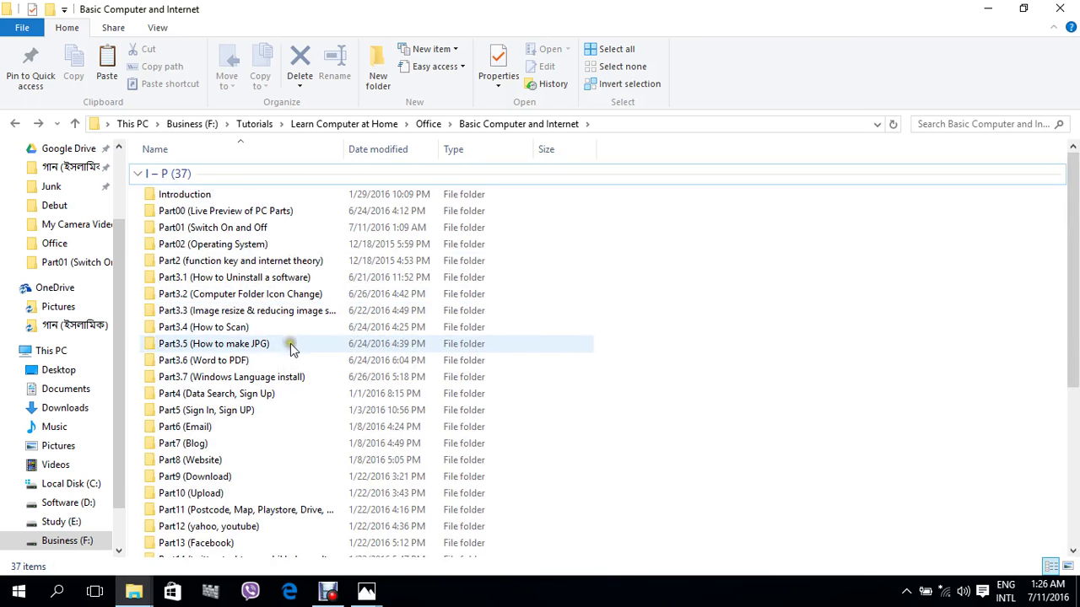
{"action": "scroll", "coordinate": [295, 339], "scroll_direction": "down", "scroll_amount": 5}
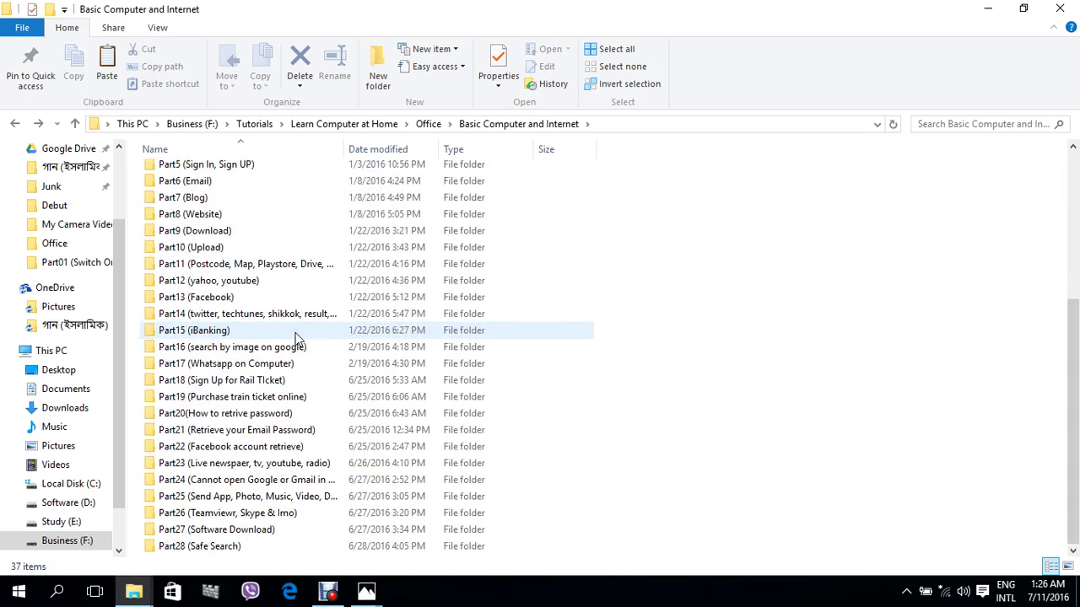
{"action": "scroll", "coordinate": [295, 339], "scroll_direction": "up", "scroll_amount": 5}
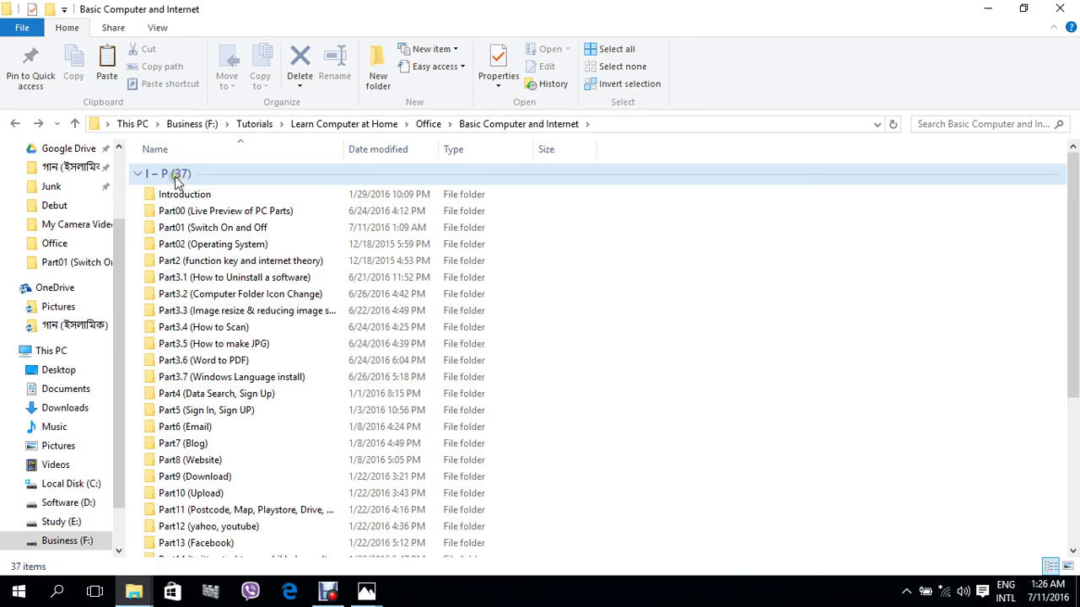
Group the subfolders by date modified, then collapse and expand the Today group.
{"action": "right_click", "coordinate": [636, 238]}
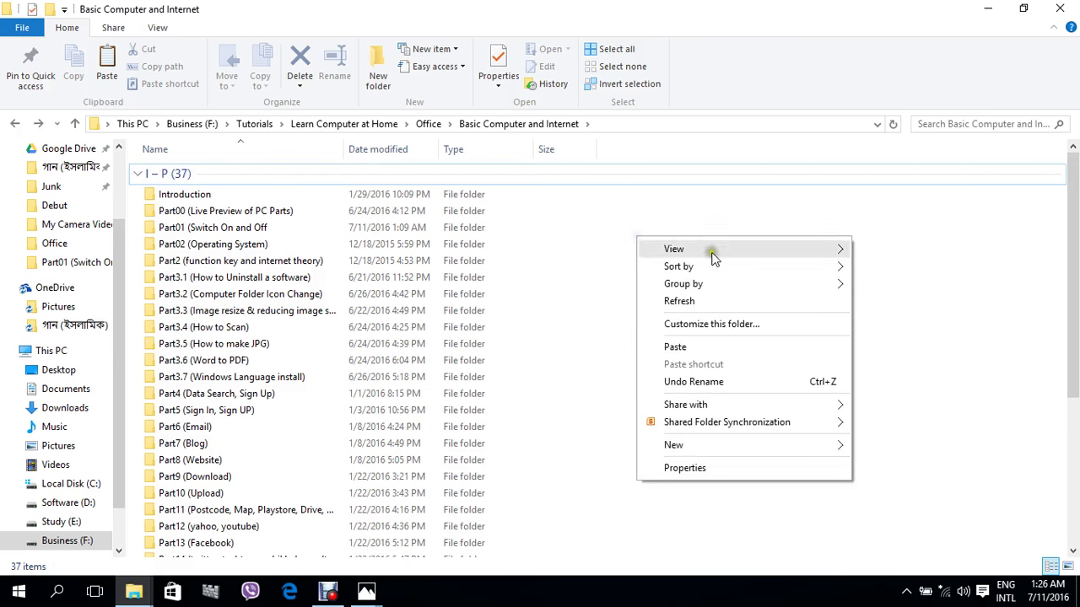
{"action": "mouse_move", "coordinate": [713, 284]}
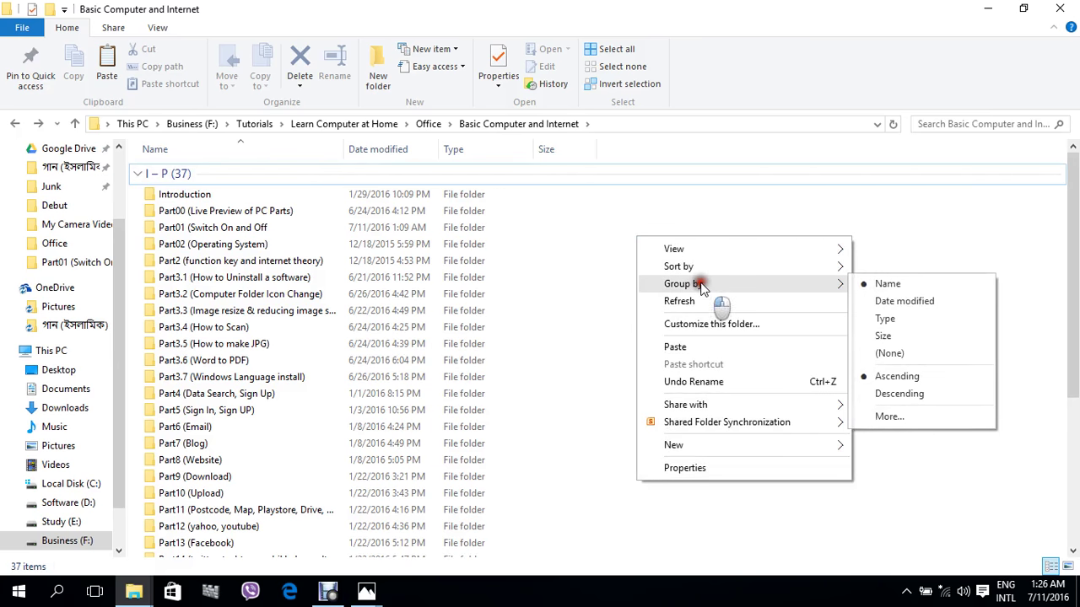
{"action": "left_click", "coordinate": [918, 304]}
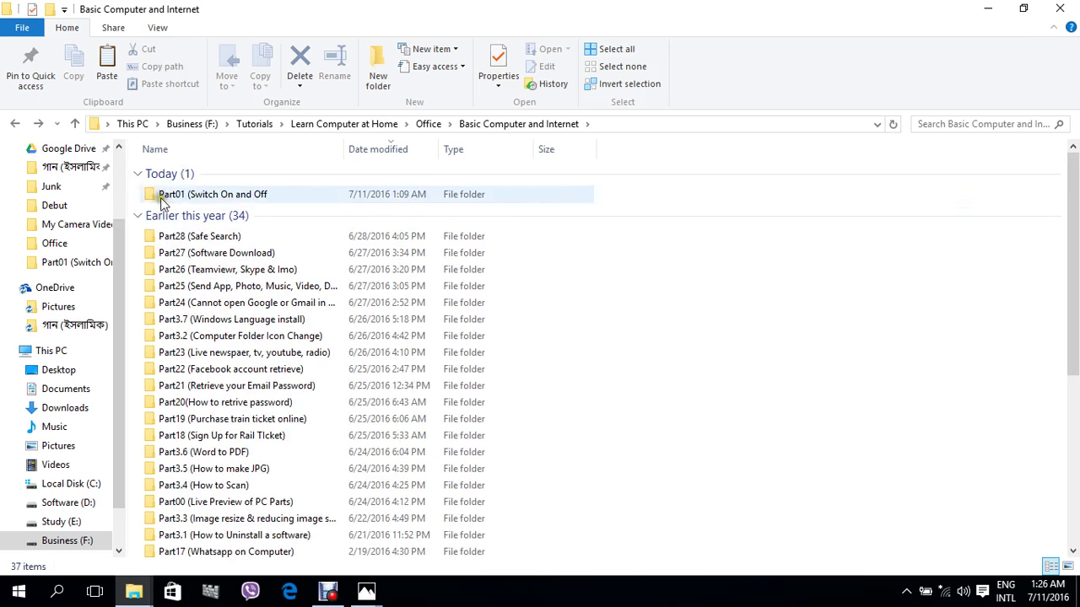
{"action": "left_click", "coordinate": [137, 175]}
{"action": "left_click", "coordinate": [137, 175]}
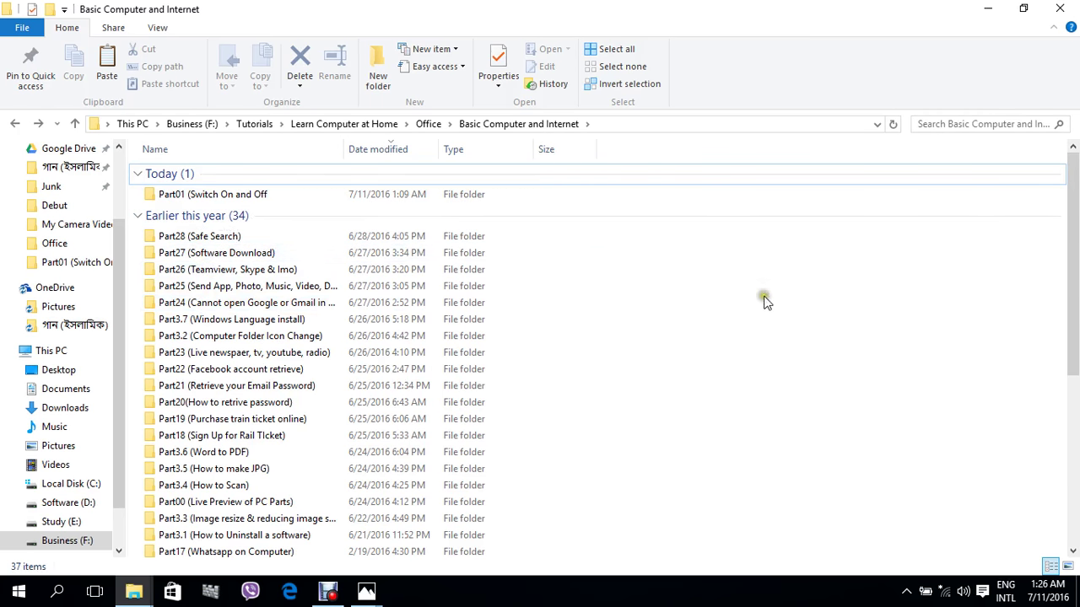
Group the subfolders by size, then collapse and expand the Unspecified group.
{"action": "right_click", "coordinate": [599, 217]}
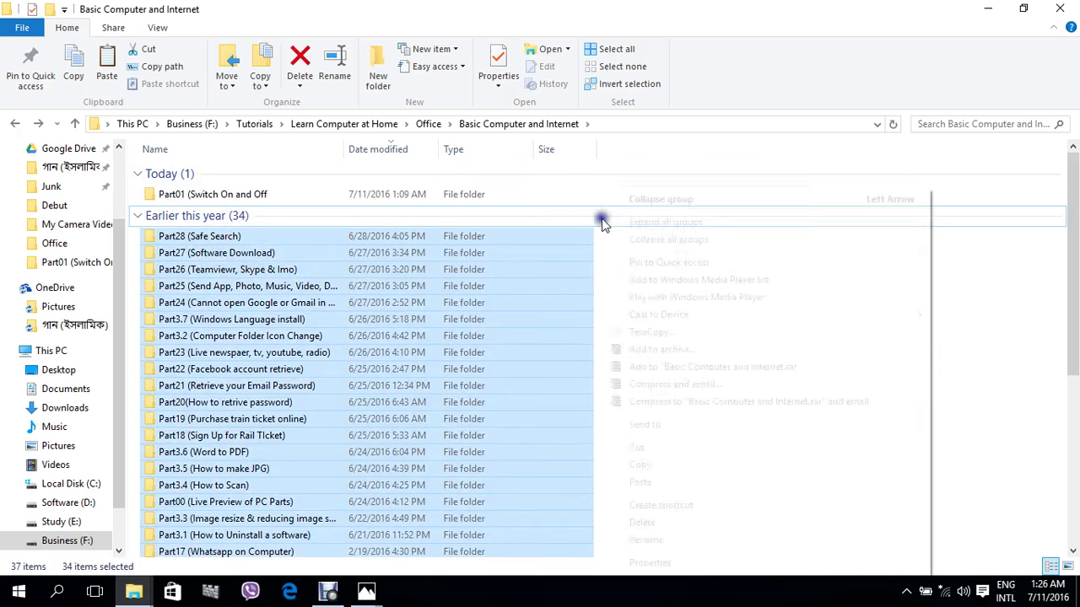
{"action": "left_click", "coordinate": [984, 235]}
{"action": "right_click", "coordinate": [768, 262]}
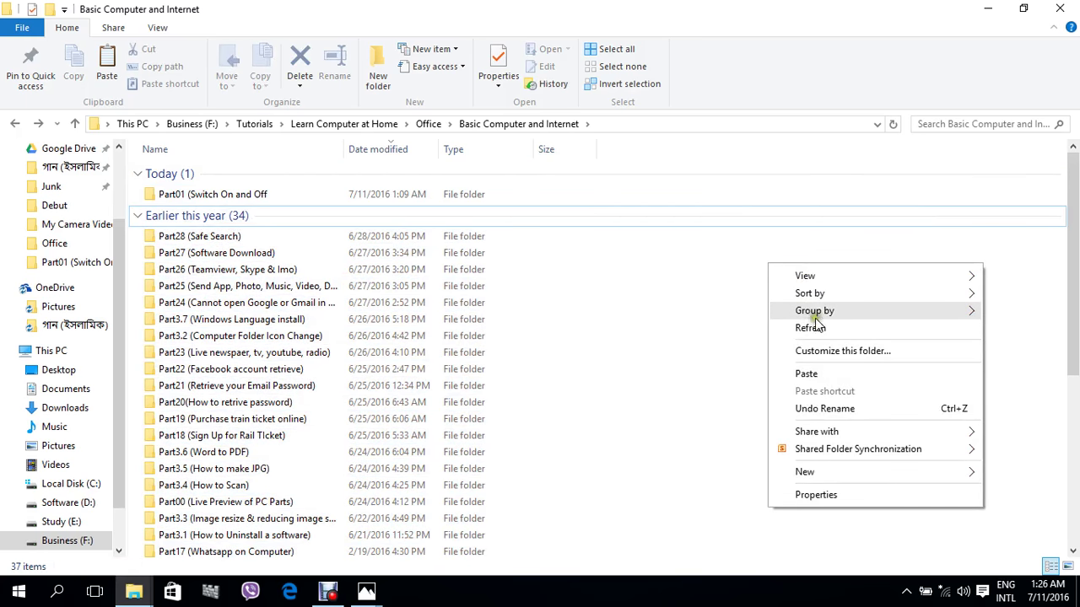
{"action": "mouse_move", "coordinate": [814, 312]}
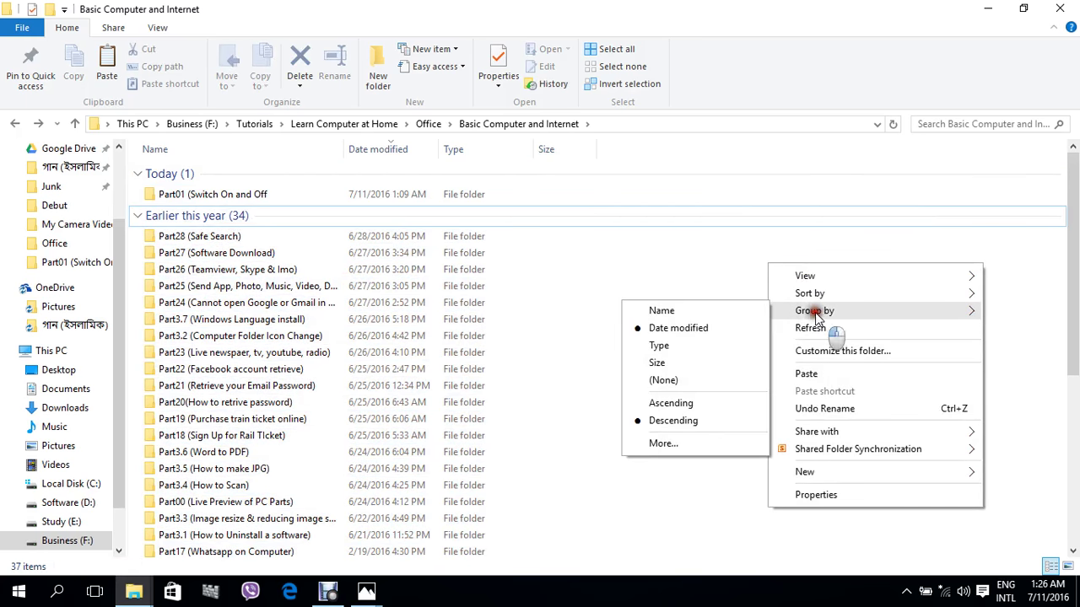
{"action": "left_click", "coordinate": [669, 363]}
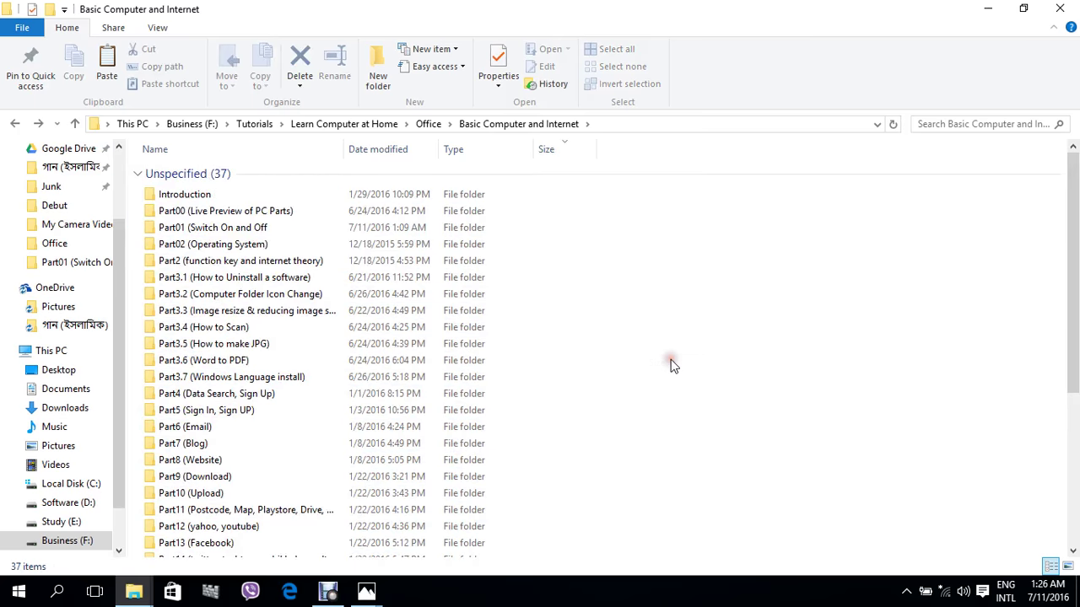
{"action": "left_click", "coordinate": [140, 176]}
{"action": "left_click", "coordinate": [140, 177]}
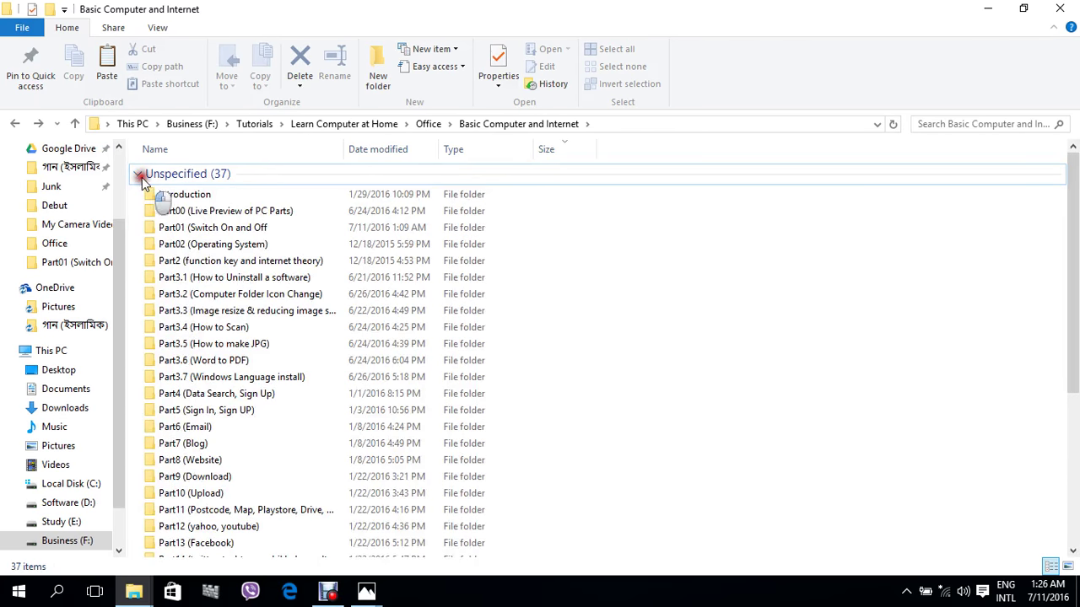
{"action": "left_click", "coordinate": [140, 177]}
{"action": "left_click", "coordinate": [140, 177]}
Switch the size grouping to ascending order and refresh the folder.
{"action": "right_click", "coordinate": [729, 214]}
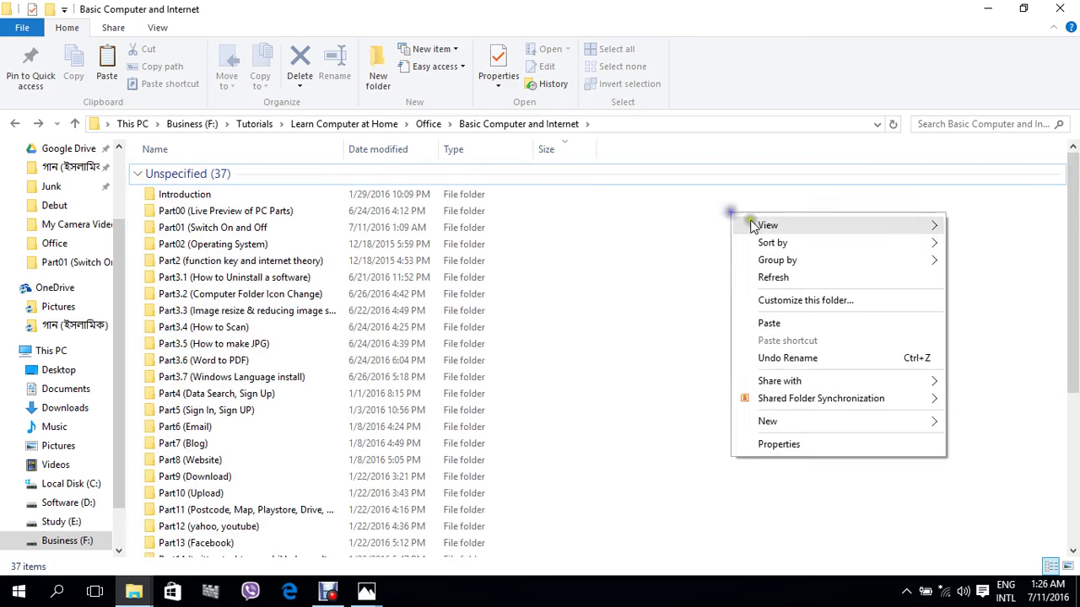
{"action": "mouse_move", "coordinate": [801, 265]}
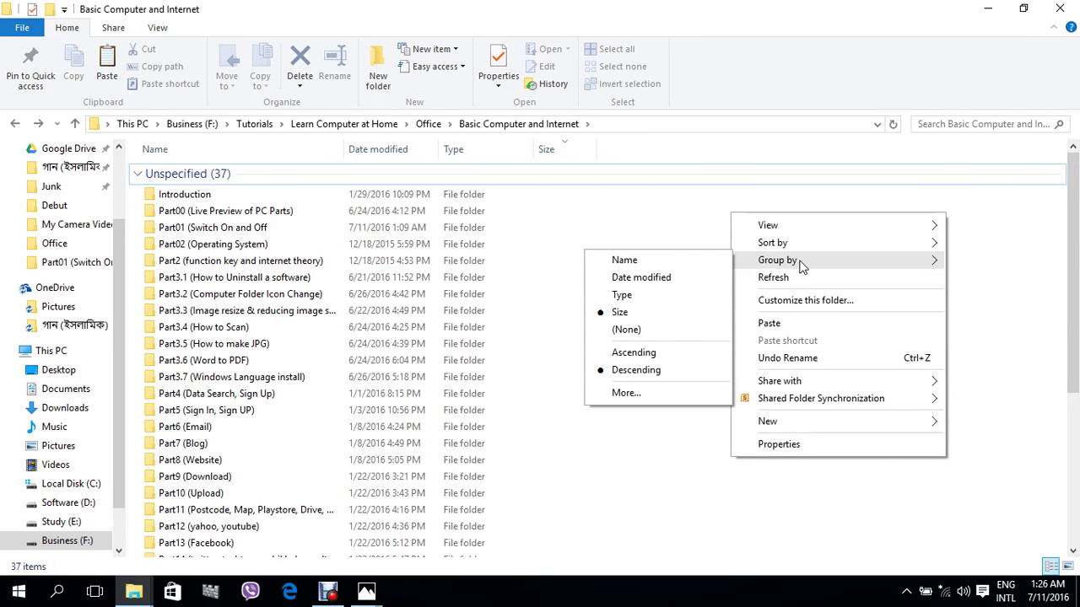
{"action": "left_click", "coordinate": [631, 314]}
{"action": "right_click", "coordinate": [711, 229]}
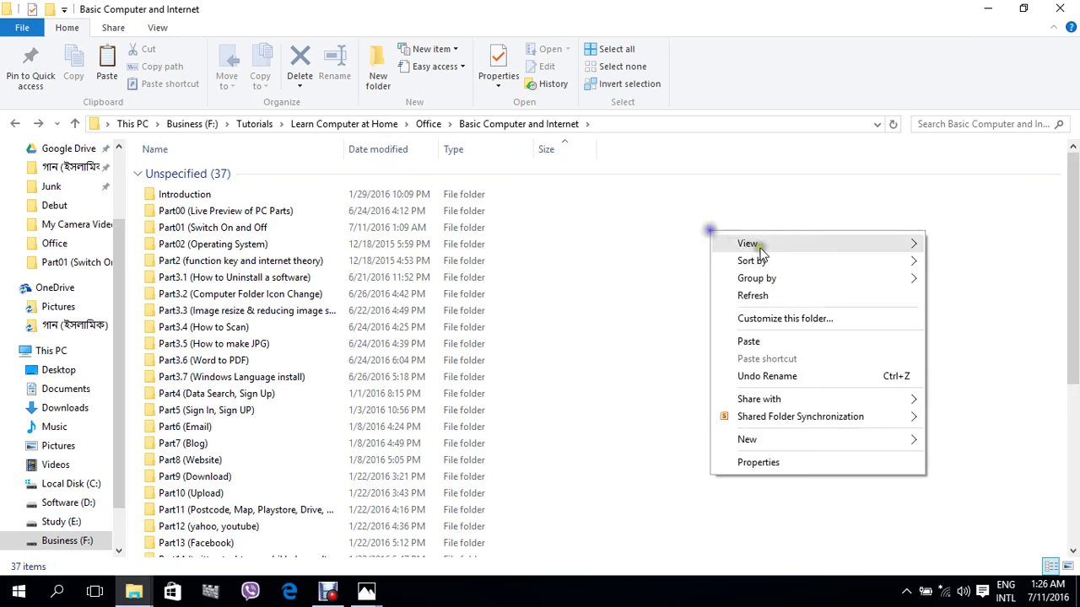
{"action": "left_click", "coordinate": [771, 297]}
Switch the size grouping back to descending order.
{"action": "right_click", "coordinate": [668, 193]}
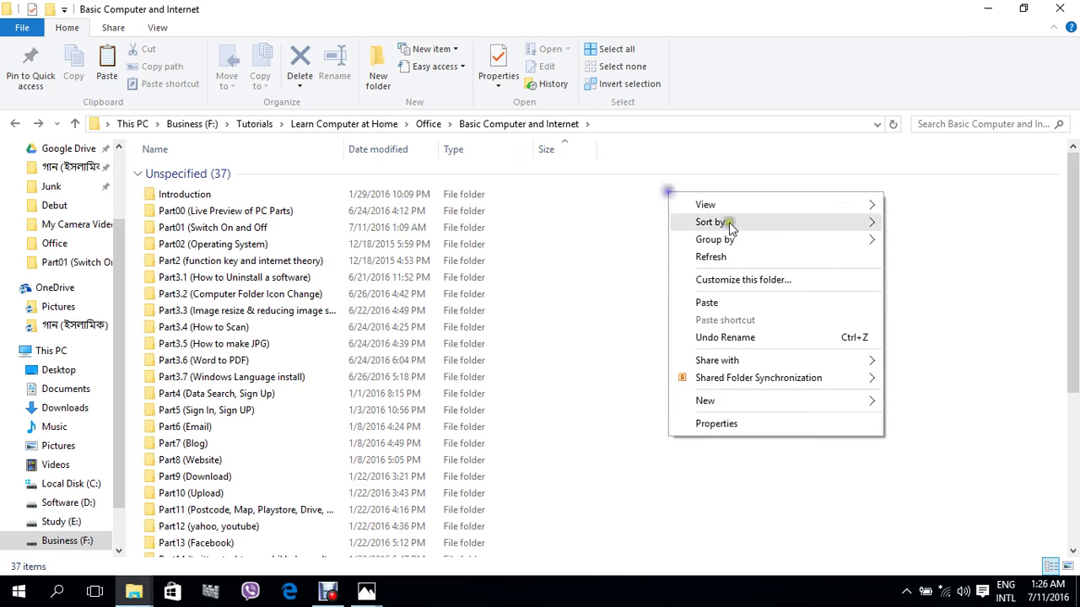
{"action": "mouse_move", "coordinate": [725, 243]}
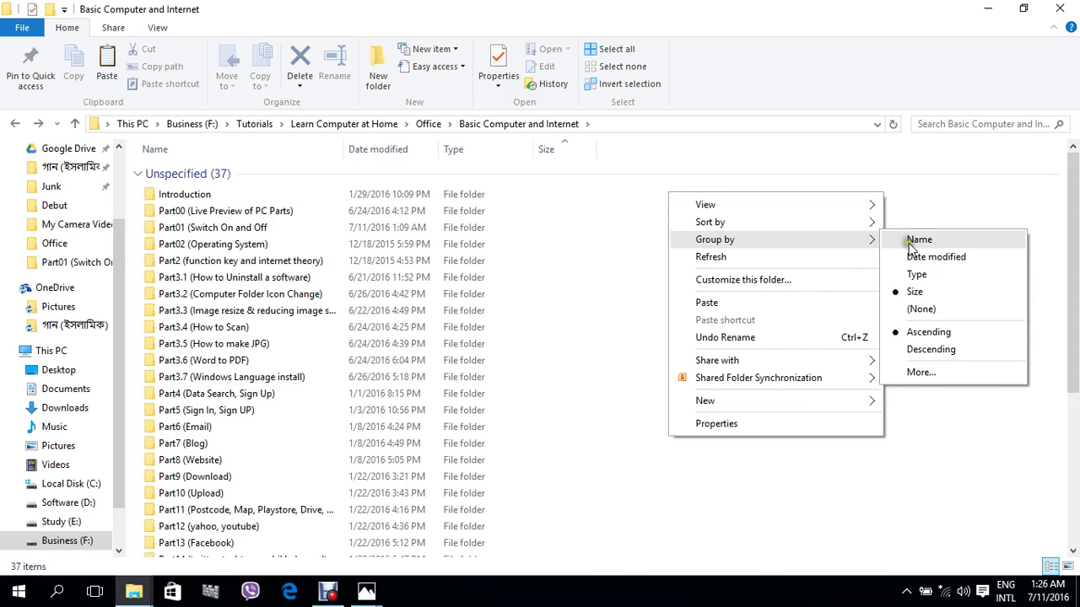
{"action": "left_click", "coordinate": [921, 292]}
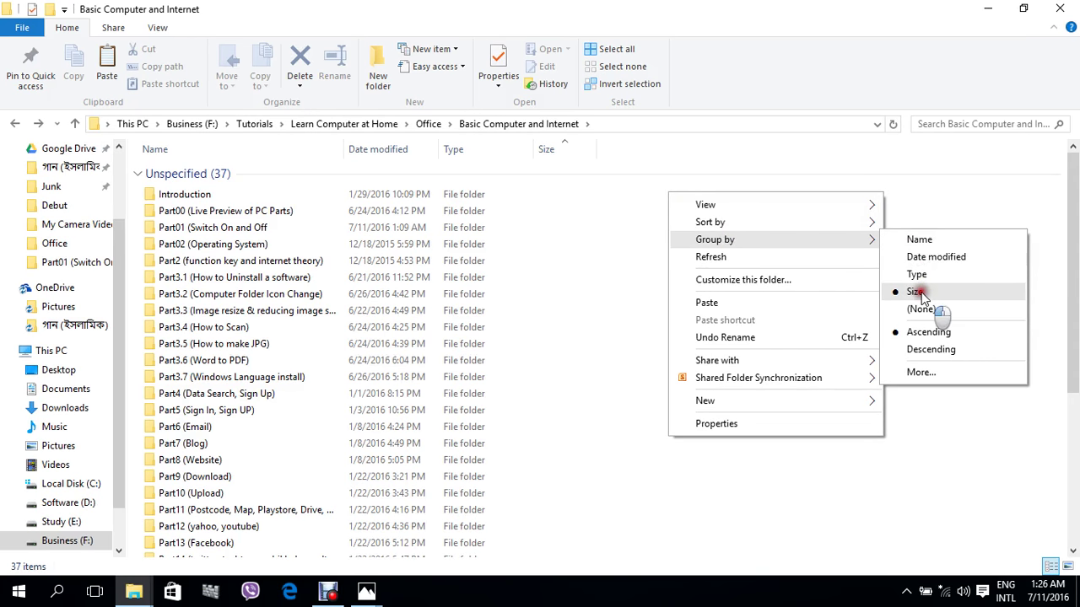
Group the subfolders by name in ascending order.
{"action": "right_click", "coordinate": [640, 194]}
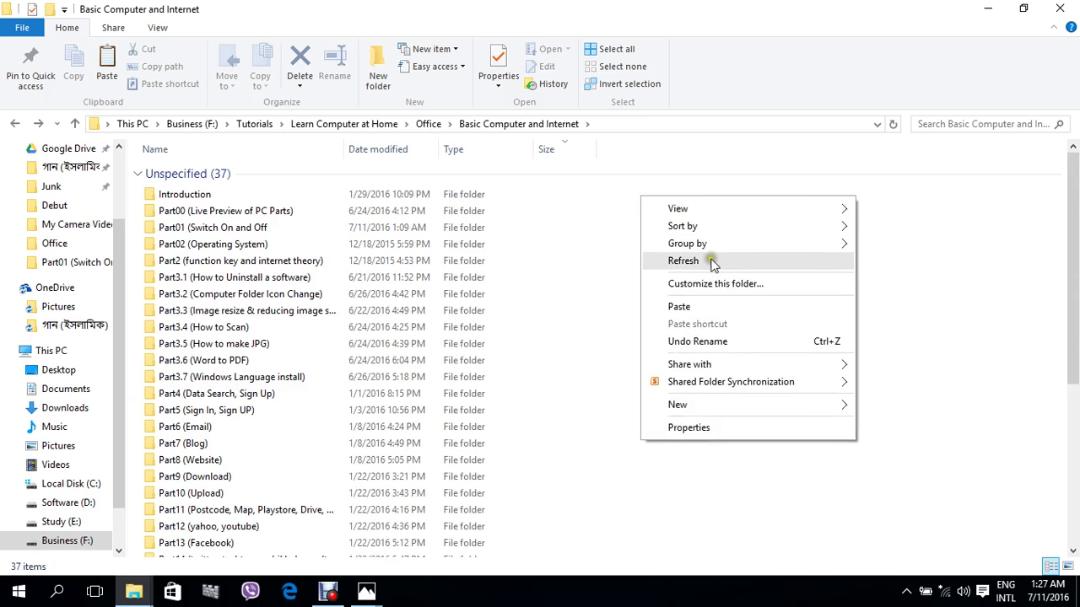
{"action": "mouse_move", "coordinate": [705, 243]}
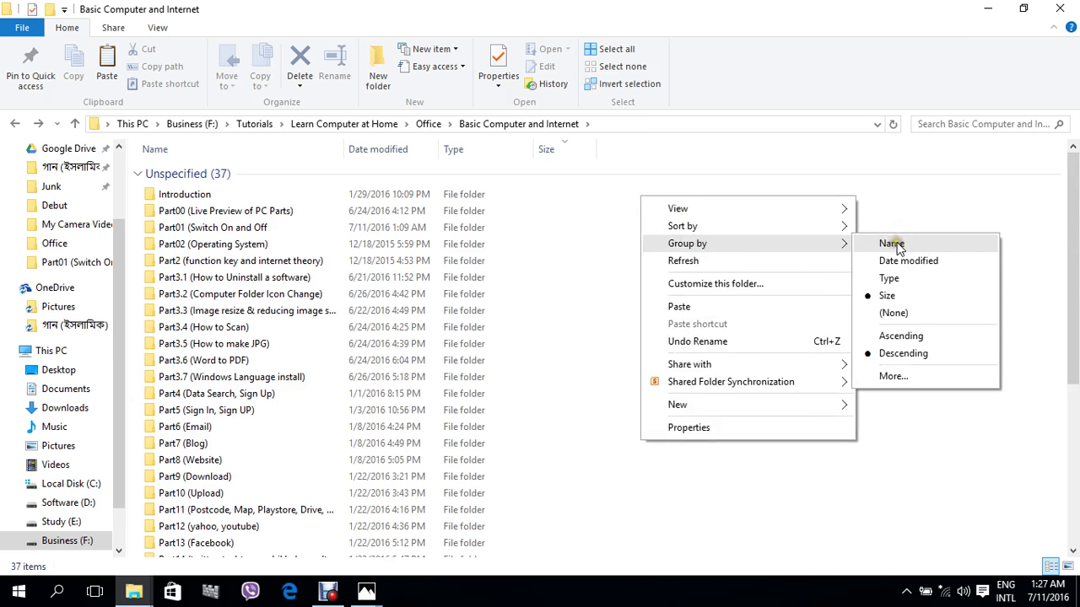
{"action": "left_click", "coordinate": [896, 244]}
Hide the Date modified, Type and Size details so only Name is shown, and refresh the folder.
{"action": "right_click", "coordinate": [705, 226]}
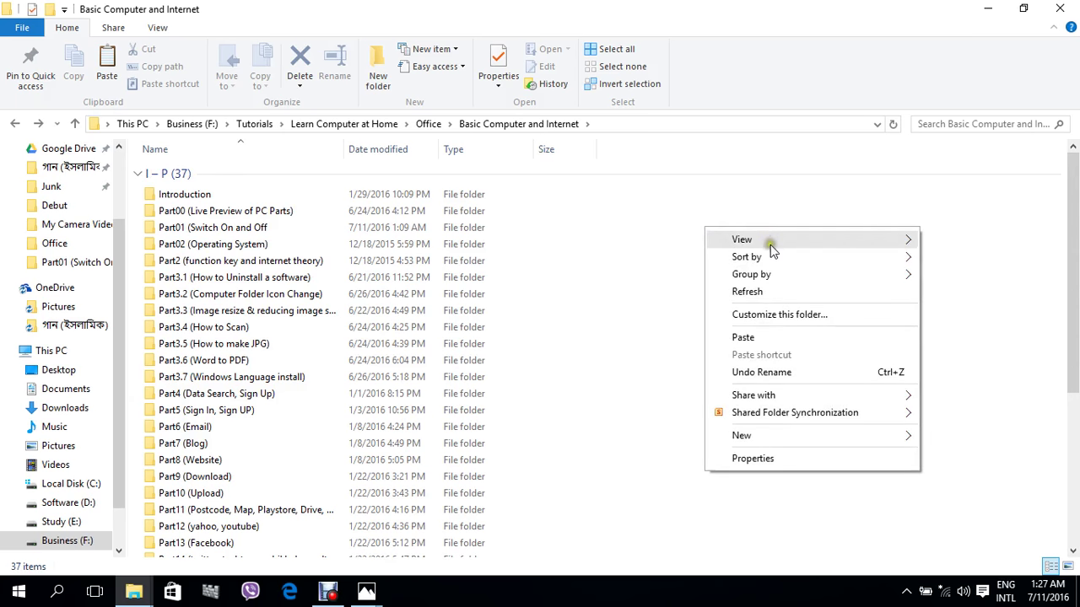
{"action": "mouse_move", "coordinate": [766, 274]}
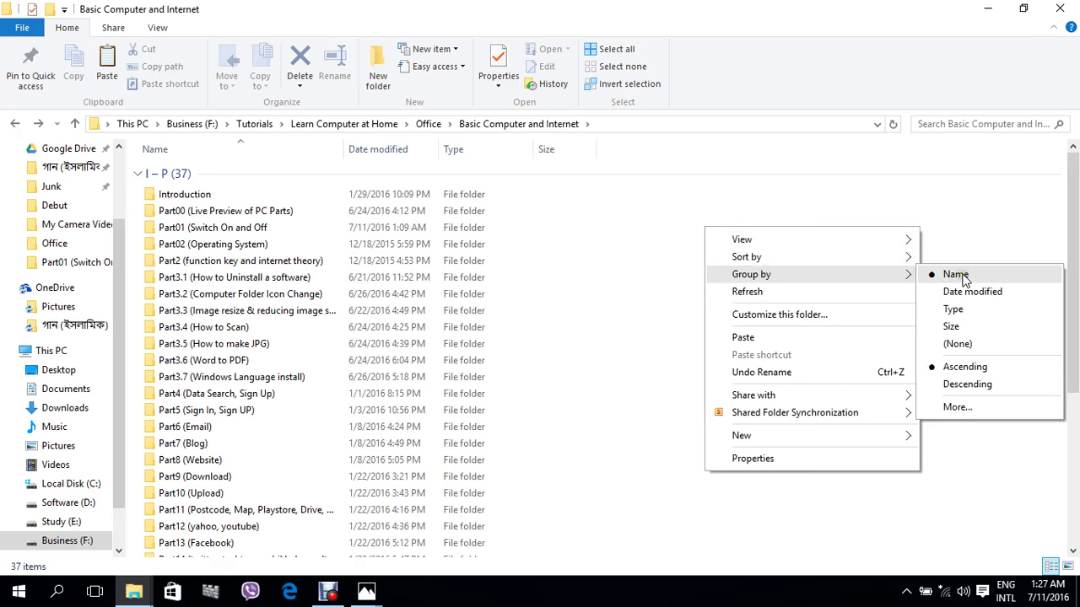
{"action": "left_click", "coordinate": [968, 405]}
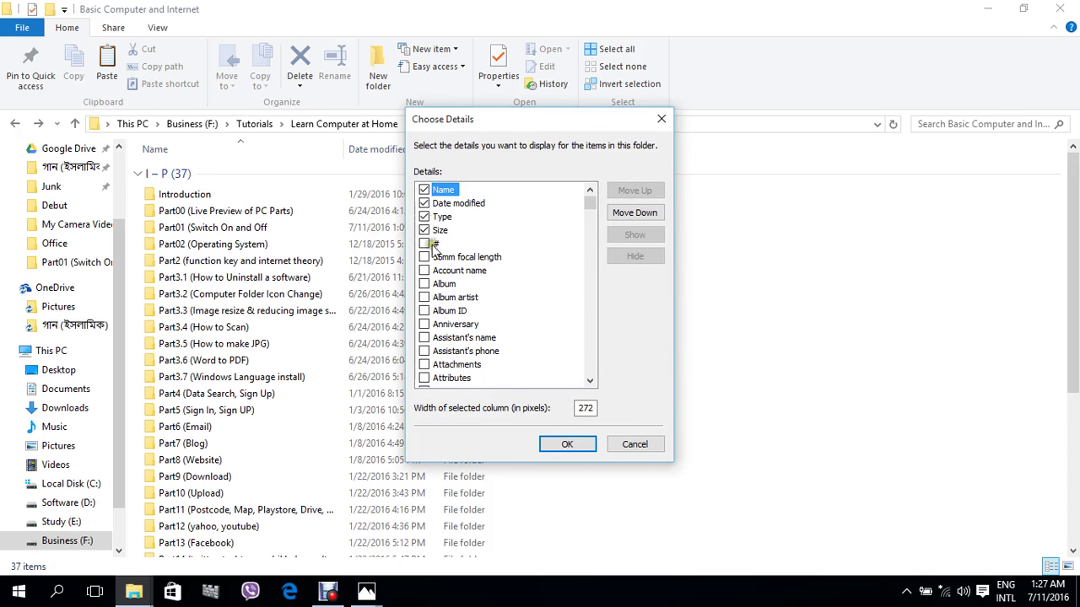
{"action": "left_click", "coordinate": [423, 204]}
{"action": "left_click", "coordinate": [424, 217]}
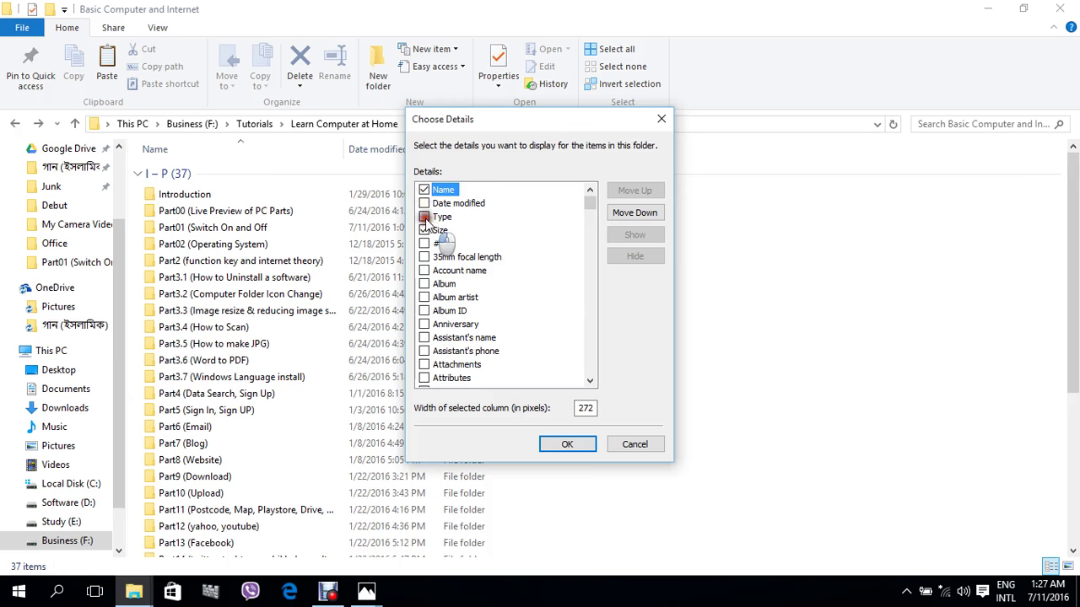
{"action": "left_click", "coordinate": [423, 230]}
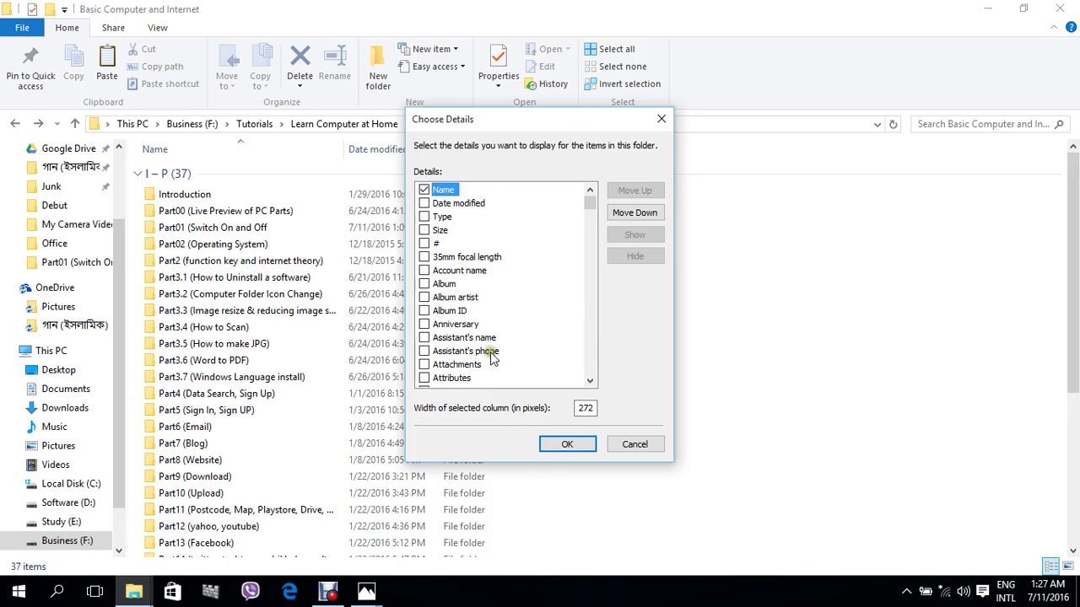
{"action": "scroll", "coordinate": [487, 299], "scroll_direction": "down", "scroll_amount": 10}
{"action": "scroll", "coordinate": [488, 299], "scroll_direction": "up", "scroll_amount": 10}
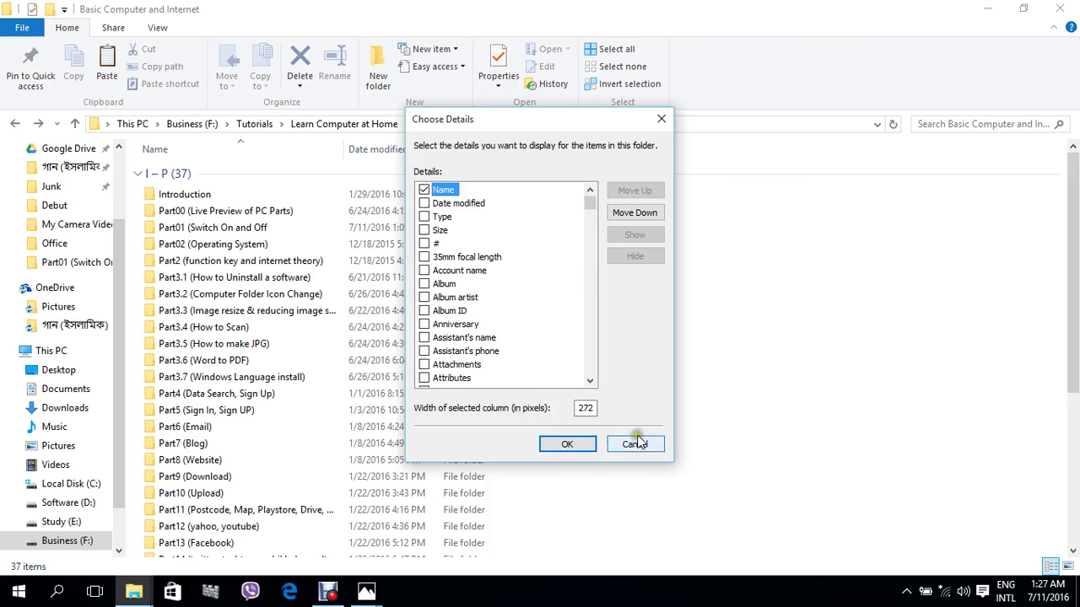
{"action": "left_click", "coordinate": [567, 447]}
{"action": "right_click", "coordinate": [655, 280]}
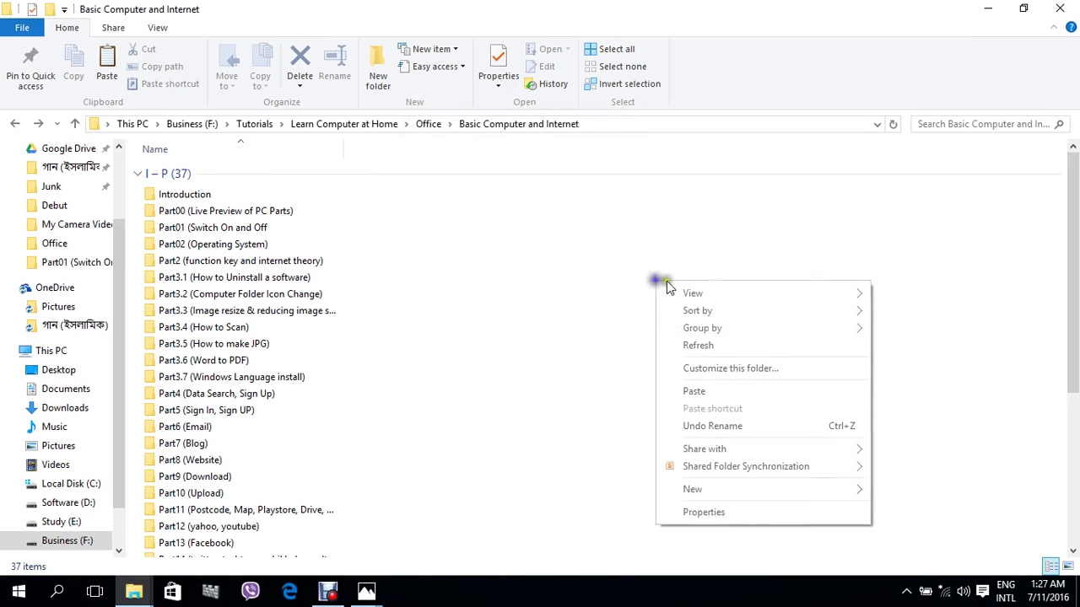
{"action": "left_click", "coordinate": [704, 345]}
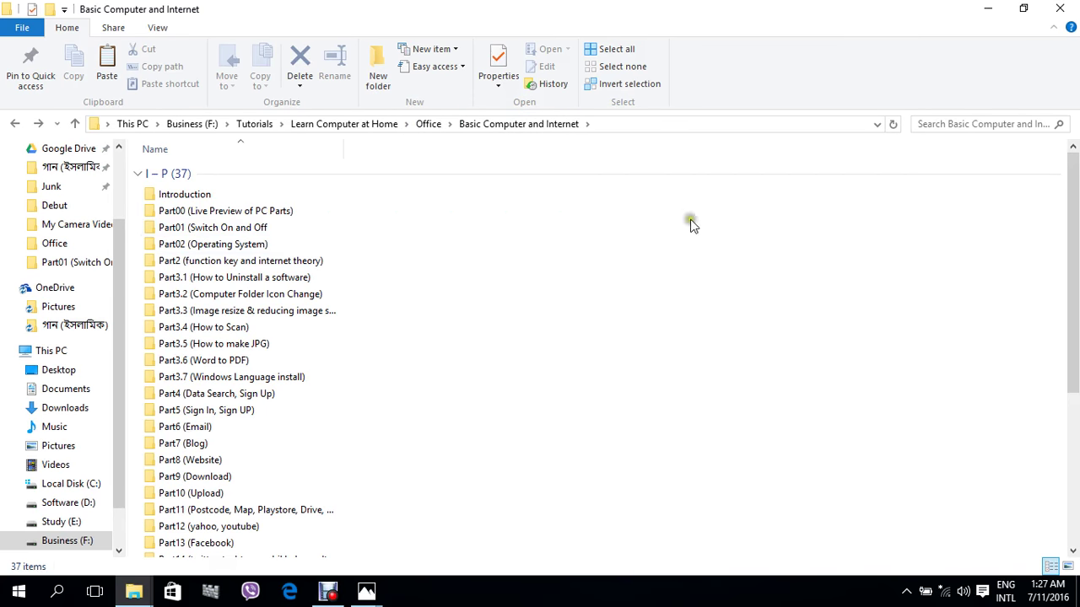
Select all folders in the I – P group, then collapse and expand the group repeatedly from its header arrow.
{"action": "right_click", "coordinate": [637, 179]}
{"action": "right_click", "coordinate": [555, 245]}
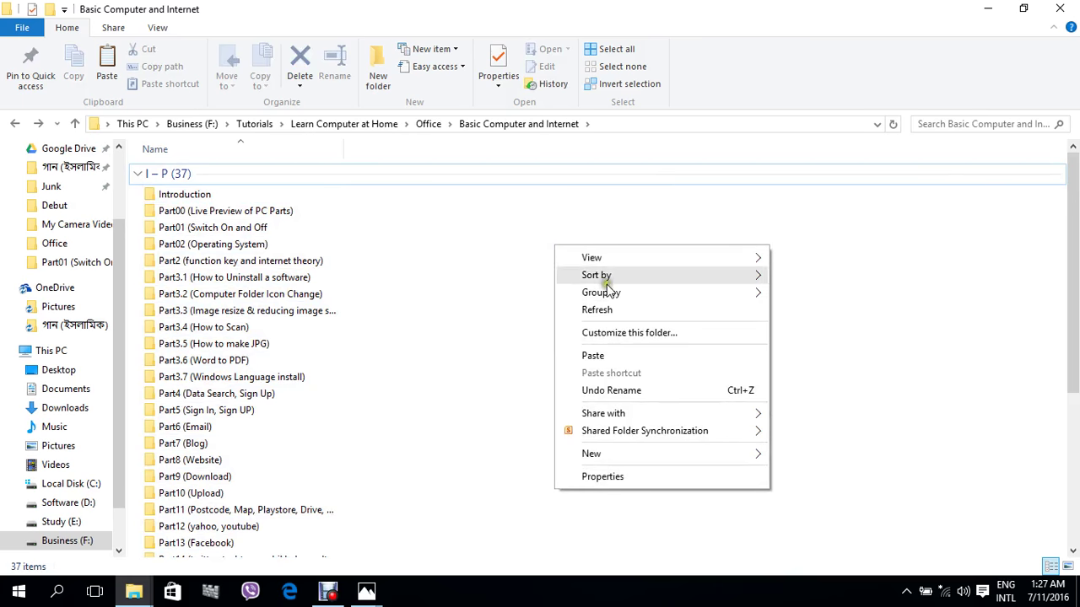
{"action": "right_click", "coordinate": [411, 176]}
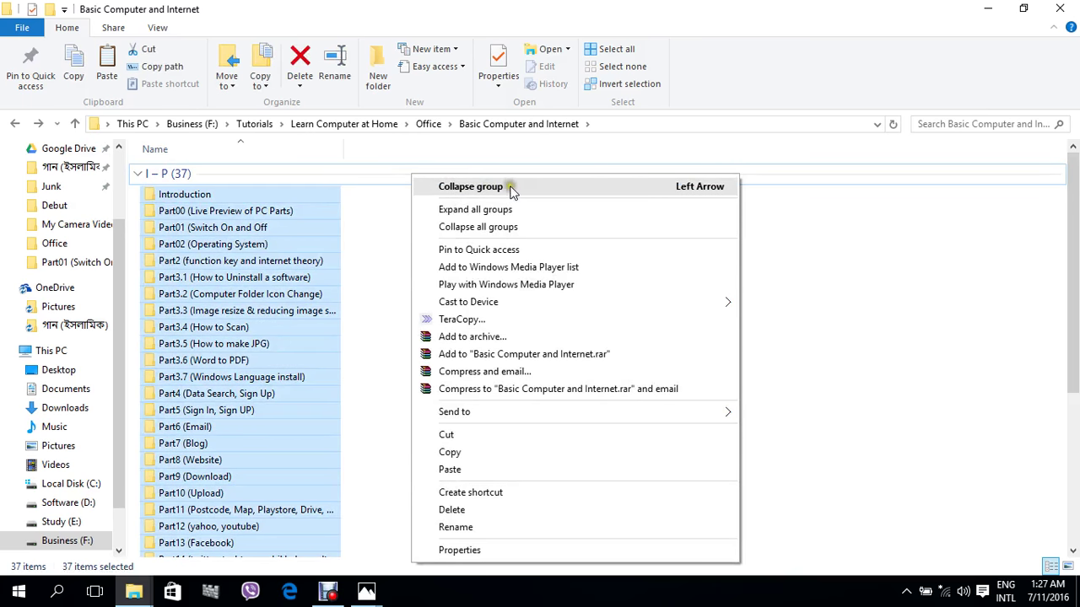
{"action": "left_click", "coordinate": [778, 166]}
{"action": "left_click", "coordinate": [140, 176]}
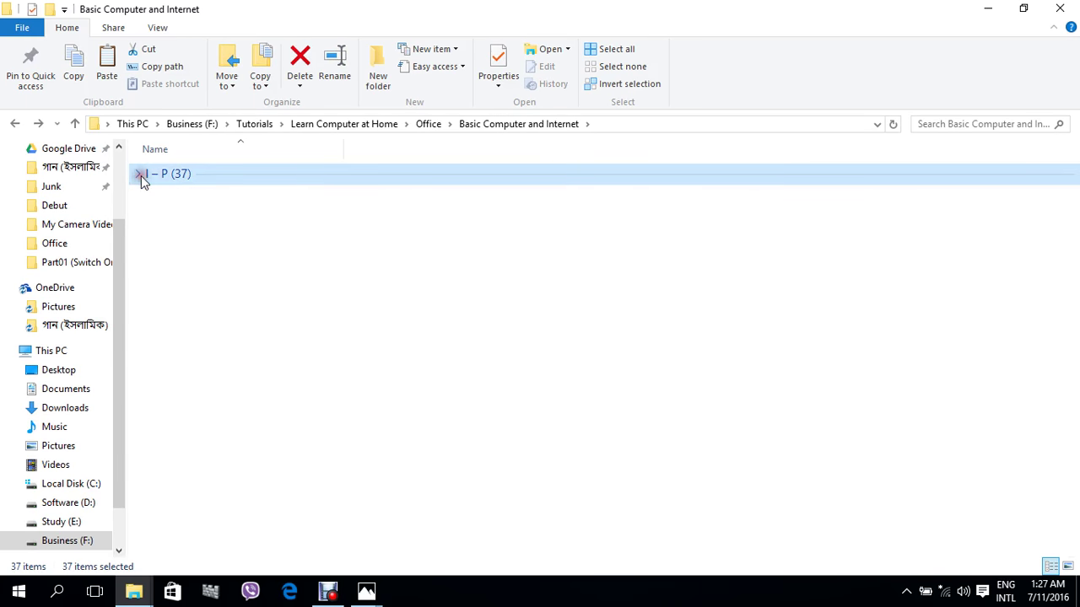
{"action": "left_click", "coordinate": [140, 175]}
{"action": "left_click", "coordinate": [140, 175]}
{"action": "left_click", "coordinate": [140, 176]}
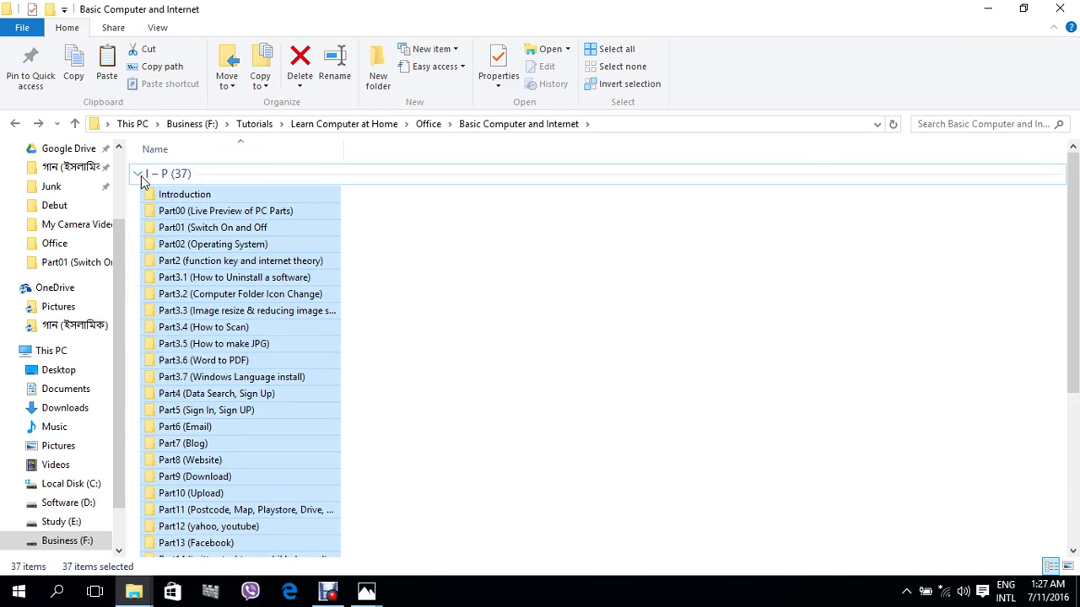
Collapse and expand the I – P group using the group's own context commands.
{"action": "right_click", "coordinate": [515, 173]}
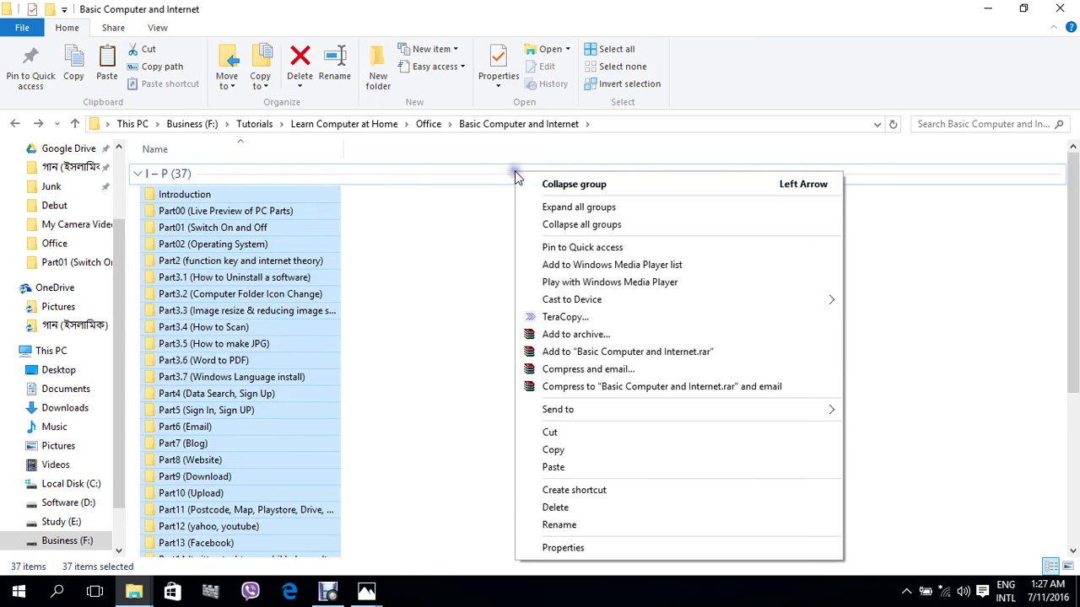
{"action": "left_click", "coordinate": [580, 188]}
{"action": "right_click", "coordinate": [564, 175]}
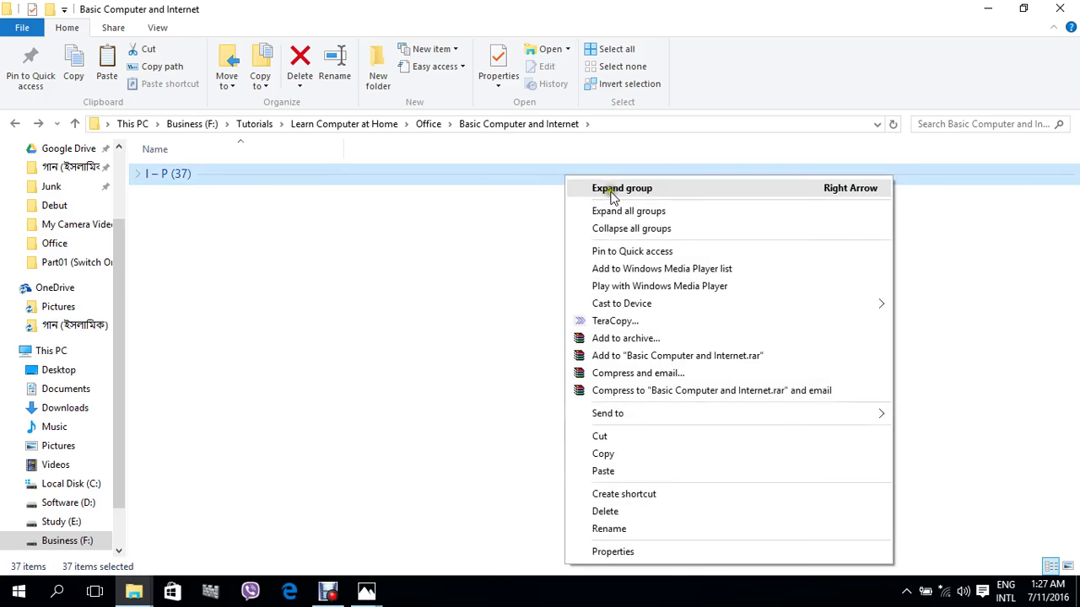
{"action": "left_click", "coordinate": [613, 193]}
Review the context commands available for the I – P group, then dismiss them and deselect the folders.
{"action": "right_click", "coordinate": [574, 177]}
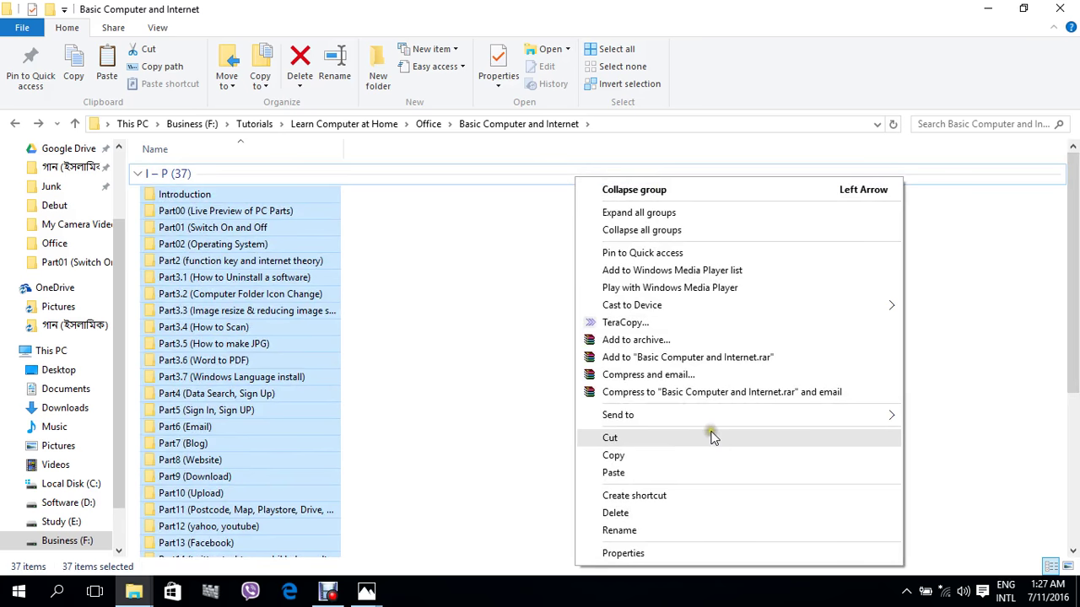
{"action": "mouse_move", "coordinate": [734, 426]}
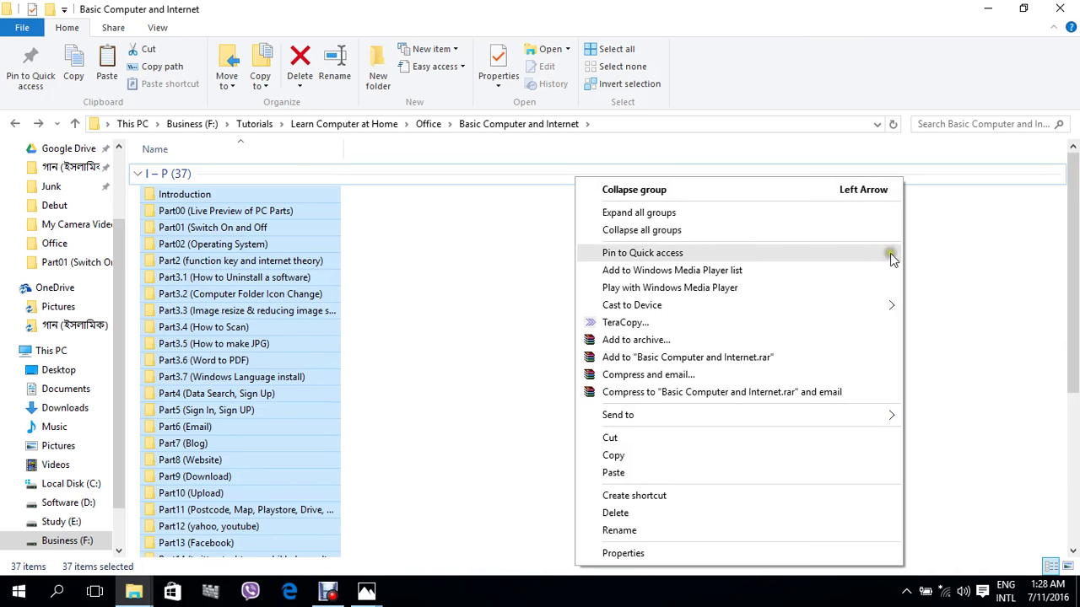
{"action": "left_click", "coordinate": [509, 208]}
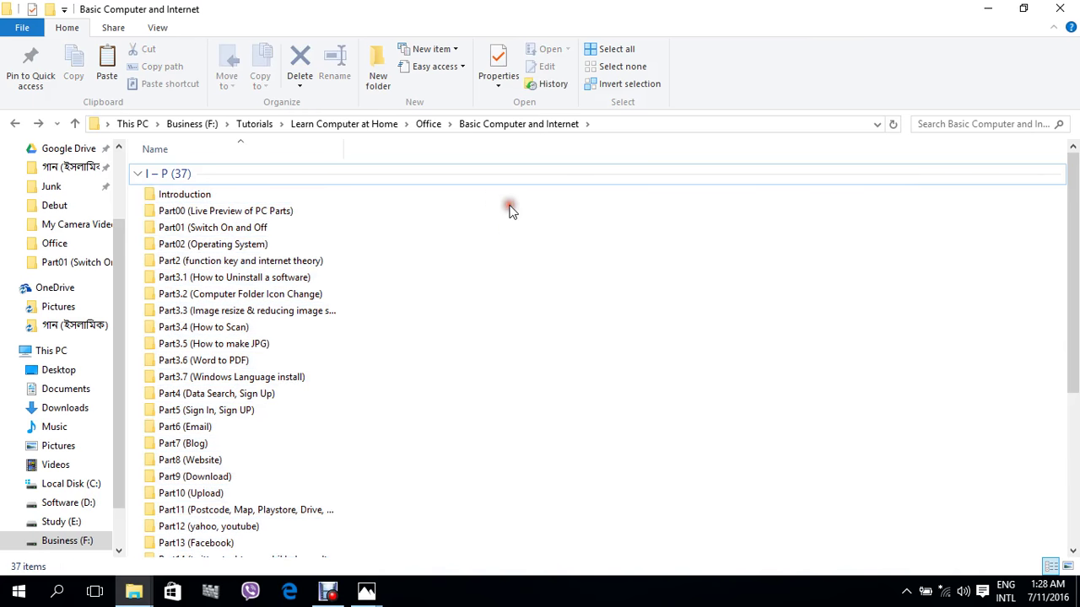
Review the context commands for the Basic Computer and Internet folder, including Group by and Refresh, then close its window.
{"action": "right_click", "coordinate": [511, 208]}
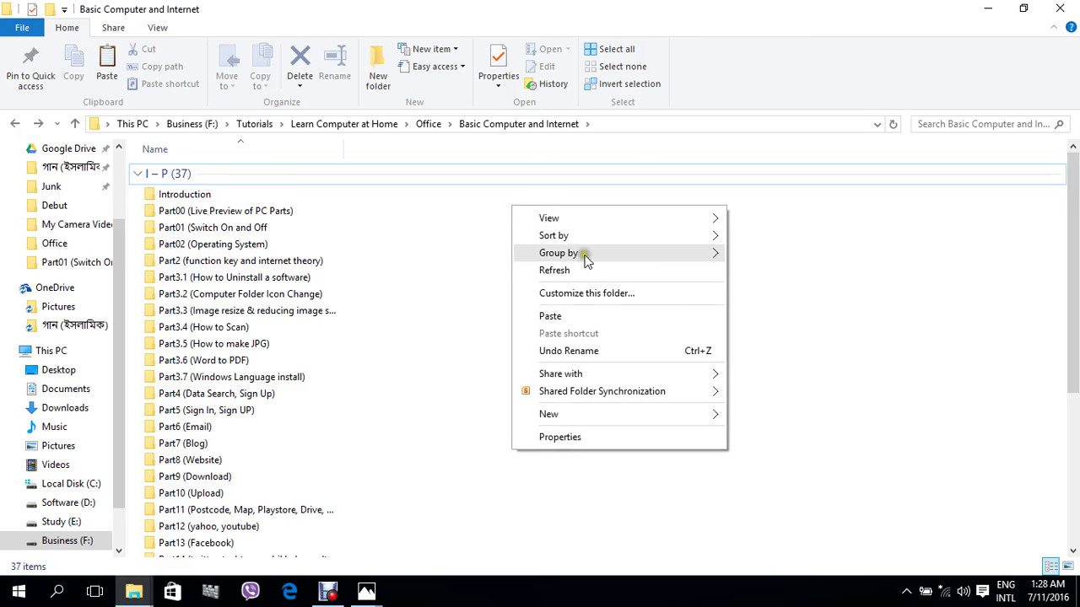
{"action": "mouse_move", "coordinate": [587, 260]}
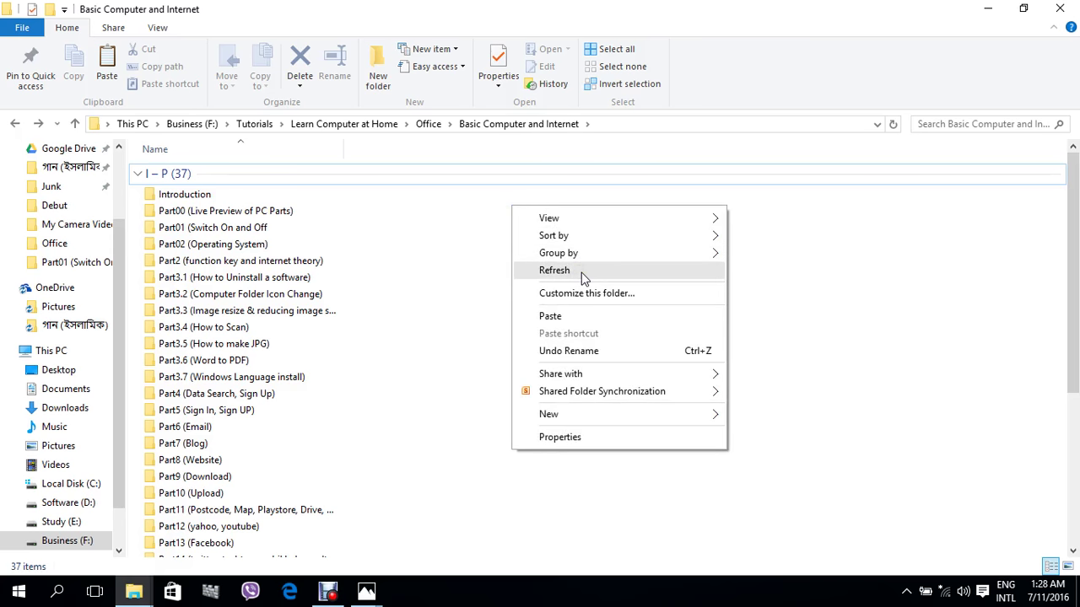
{"action": "left_click", "coordinate": [586, 273]}
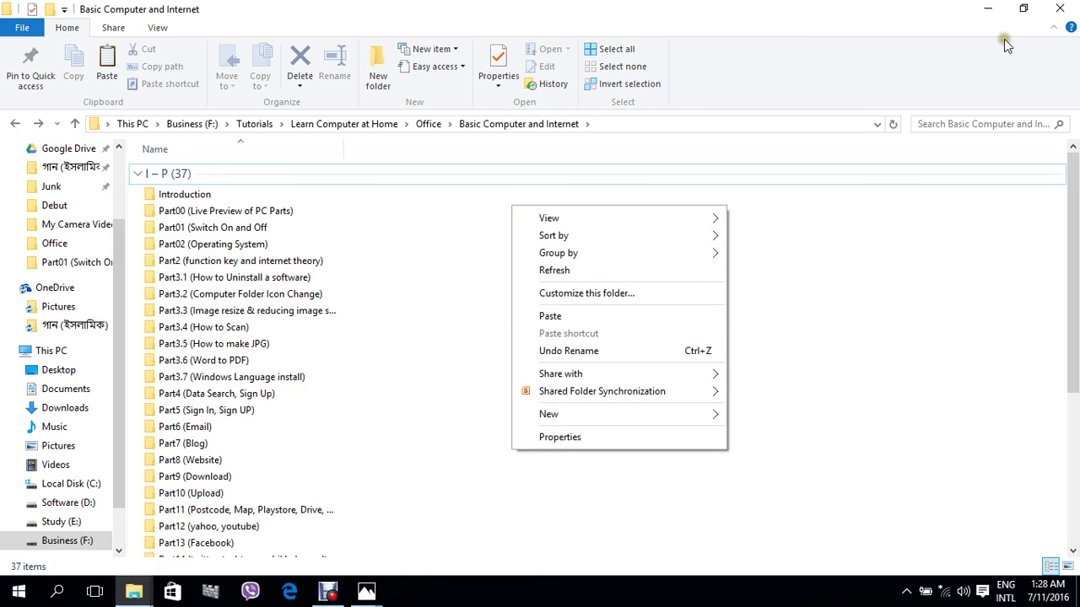
{"action": "left_click", "coordinate": [1058, 11]}
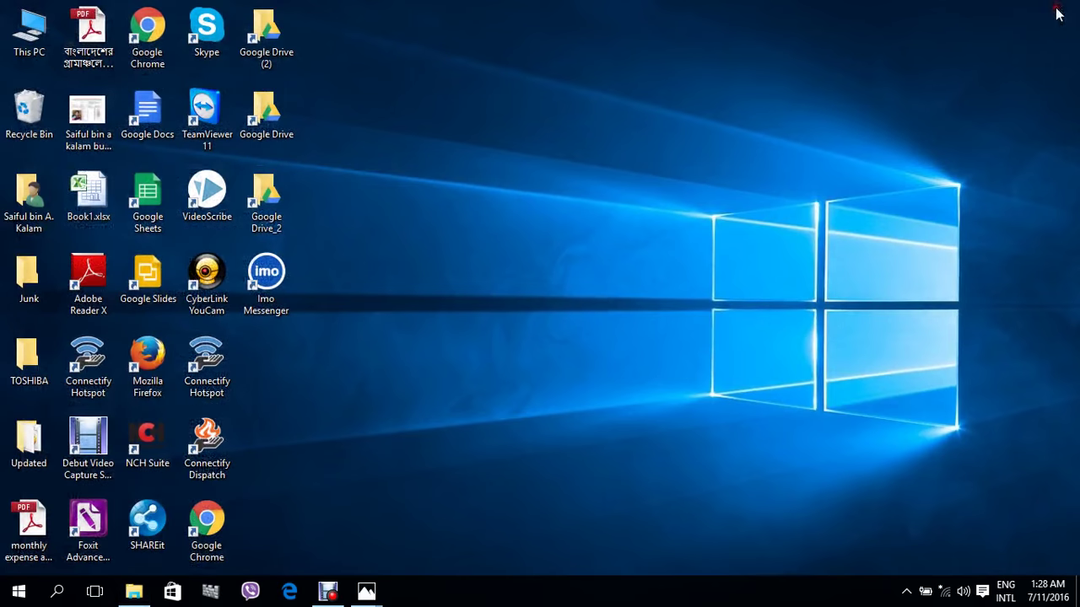
Refresh the desktop repeatedly using its context command.
{"action": "right_click", "coordinate": [429, 126]}
{"action": "left_click", "coordinate": [485, 177]}
{"action": "right_click", "coordinate": [458, 118]}
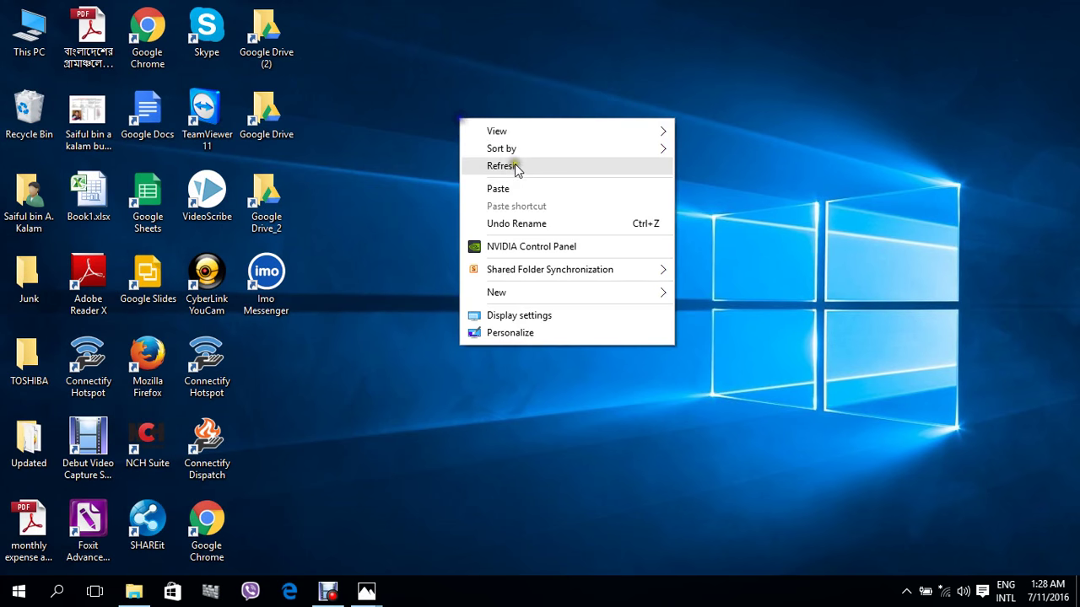
{"action": "left_click", "coordinate": [515, 164]}
{"action": "right_click", "coordinate": [507, 155]}
{"action": "left_click", "coordinate": [565, 201]}
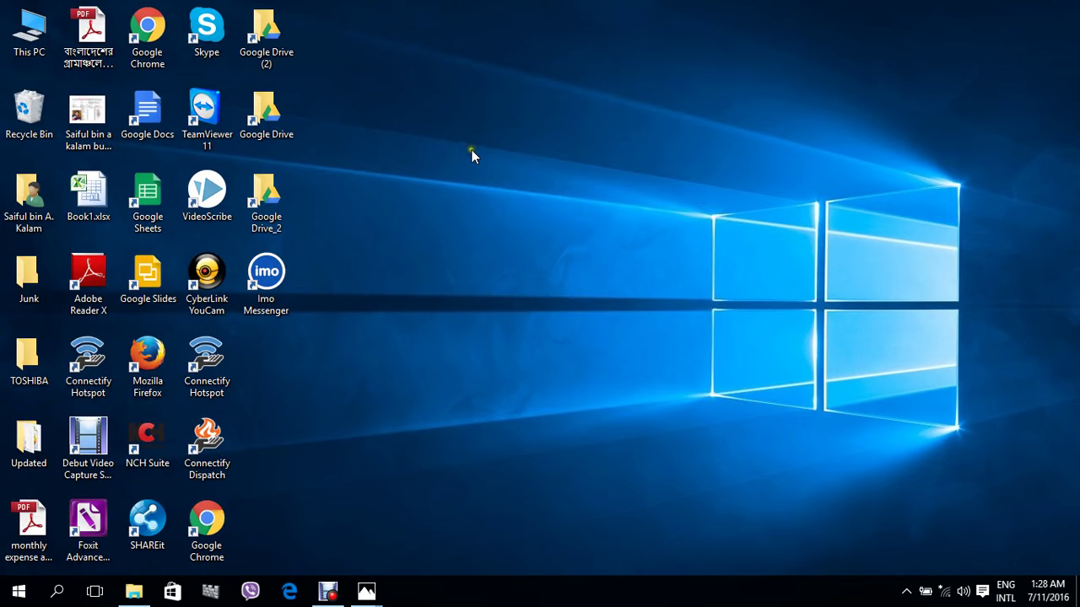
{"action": "right_click", "coordinate": [470, 152]}
{"action": "left_click", "coordinate": [528, 198]}
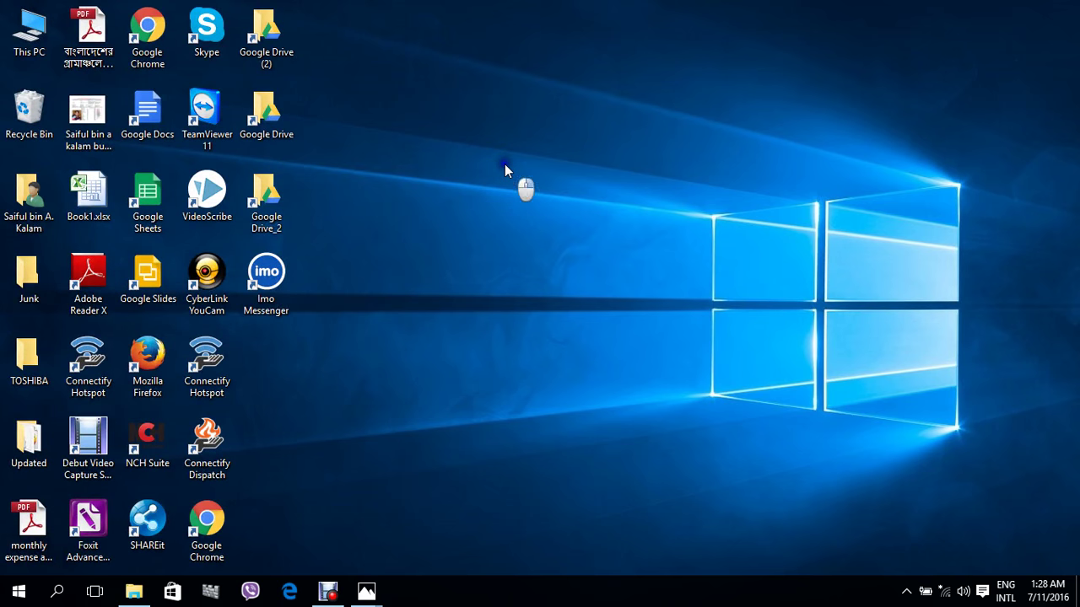
{"action": "right_click", "coordinate": [505, 163]}
{"action": "left_click", "coordinate": [584, 212]}
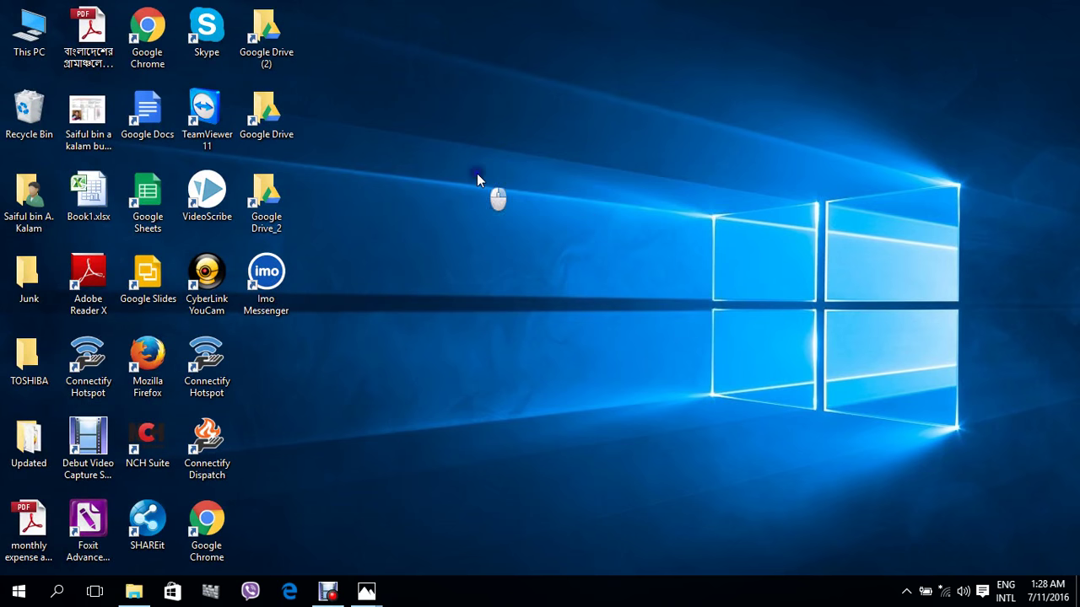
{"action": "right_click", "coordinate": [477, 173]}
{"action": "left_click", "coordinate": [549, 221]}
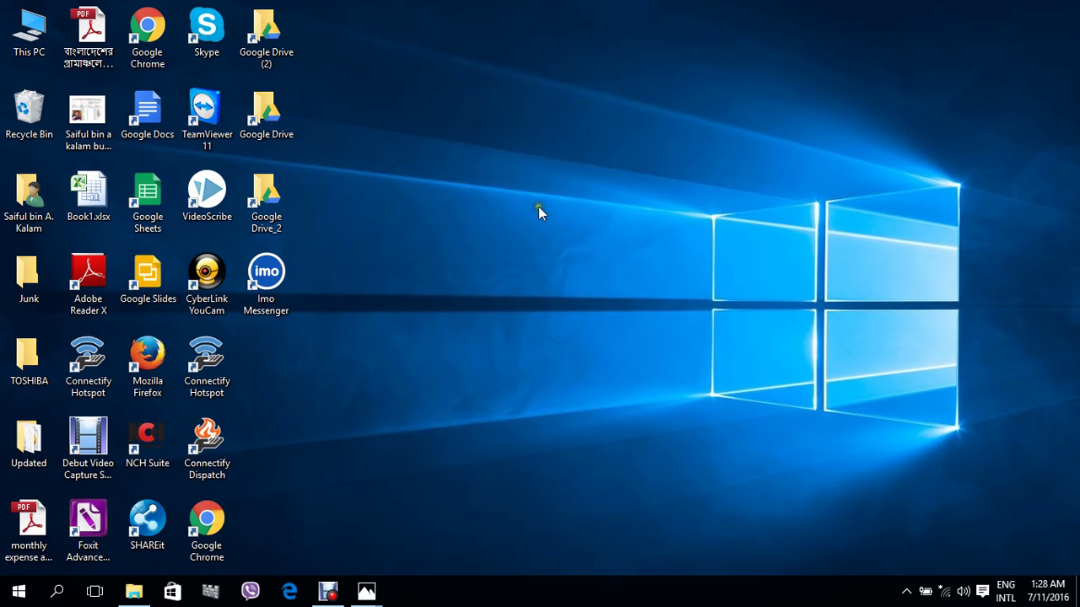
{"action": "right_click", "coordinate": [528, 170]}
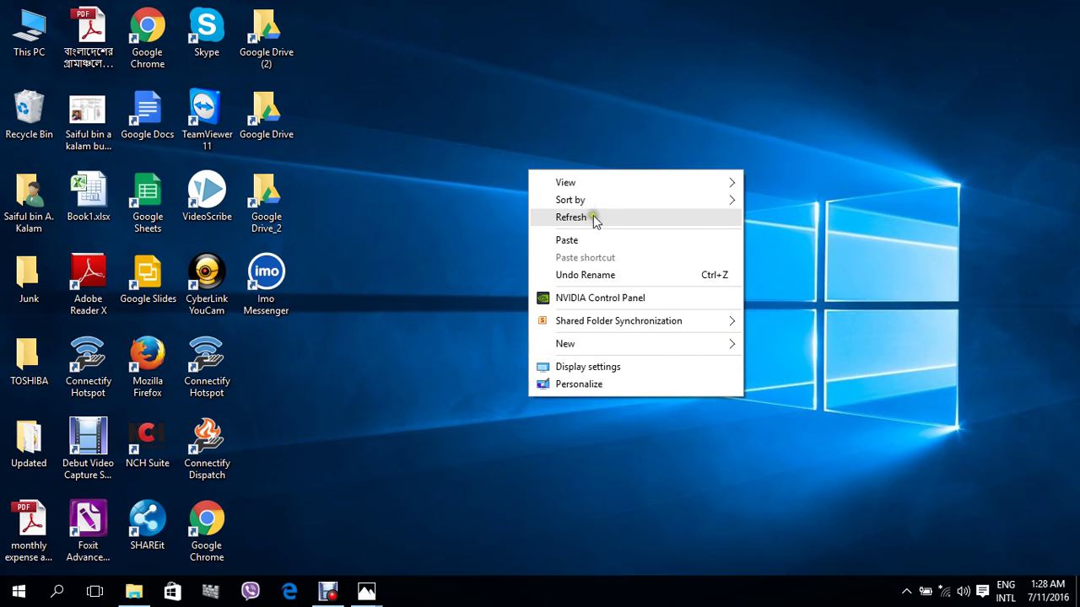
{"action": "left_click", "coordinate": [593, 217]}
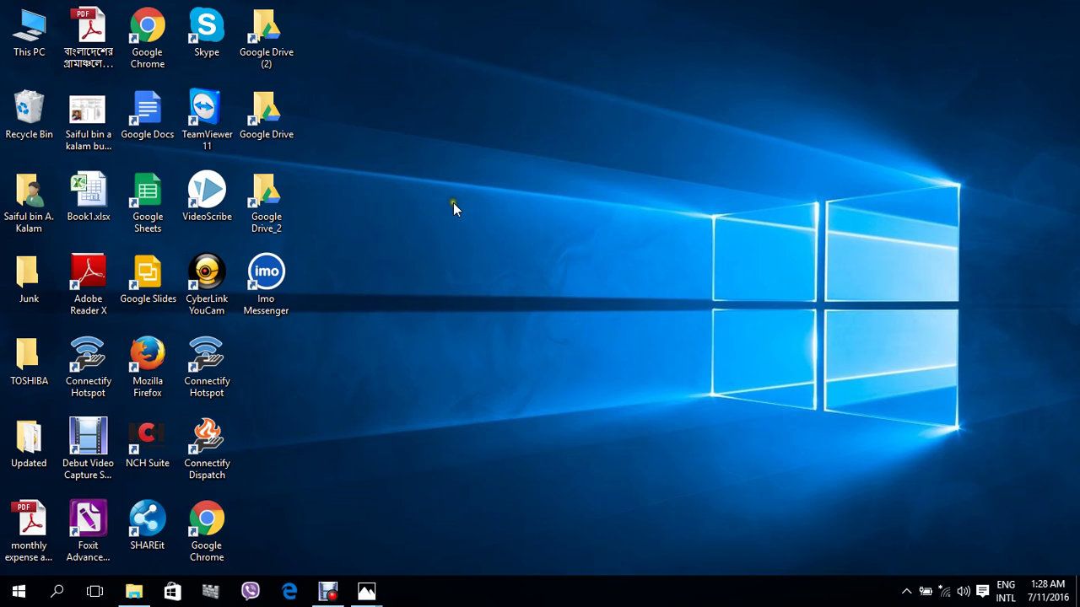
{"action": "right_click", "coordinate": [426, 149]}
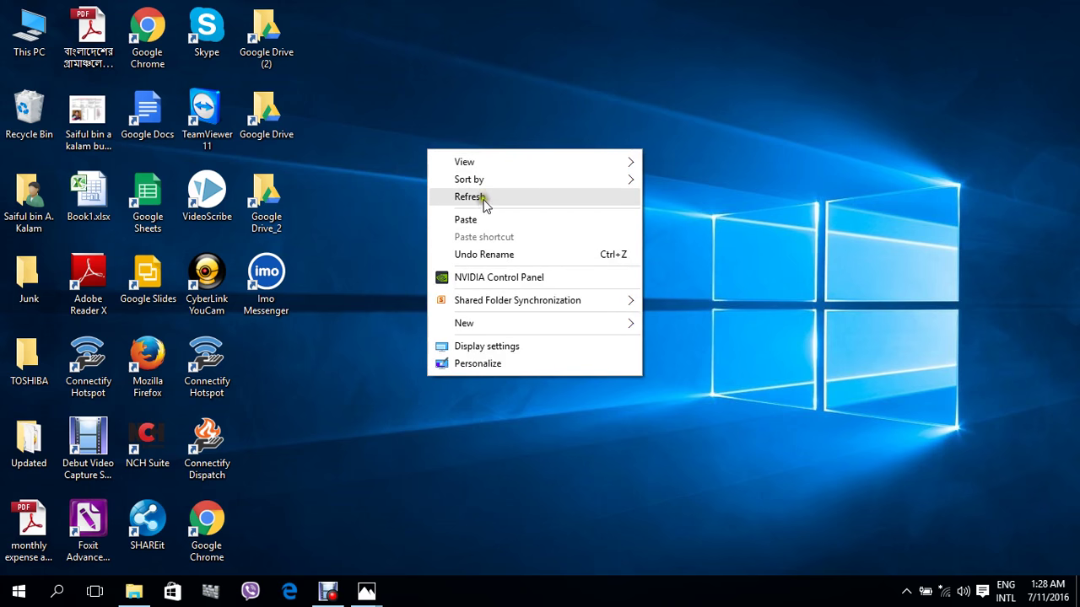
{"action": "left_click", "coordinate": [482, 197]}
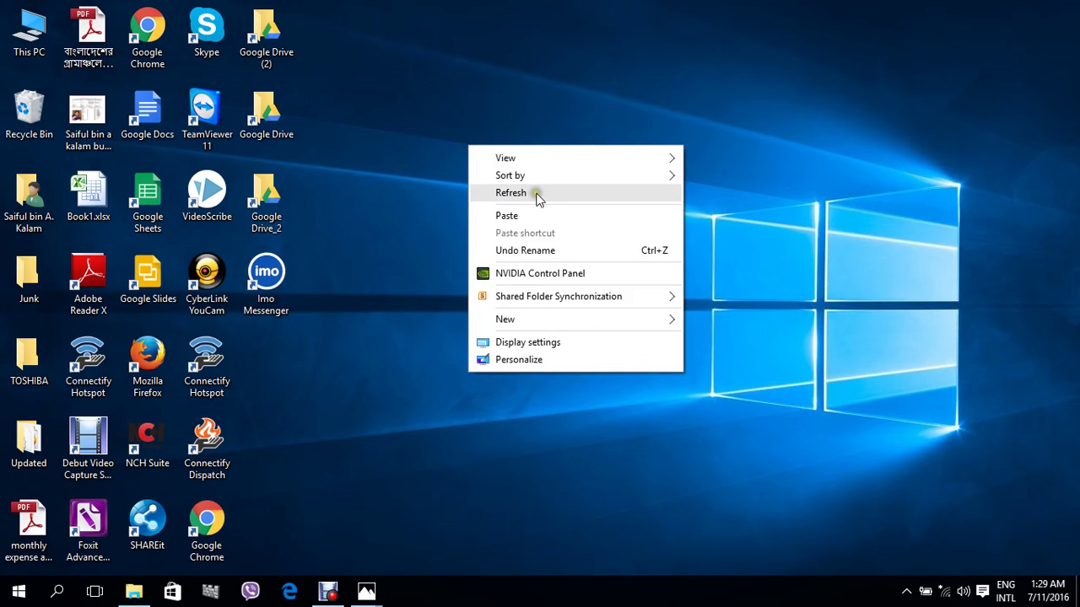
{"action": "left_click", "coordinate": [535, 194]}
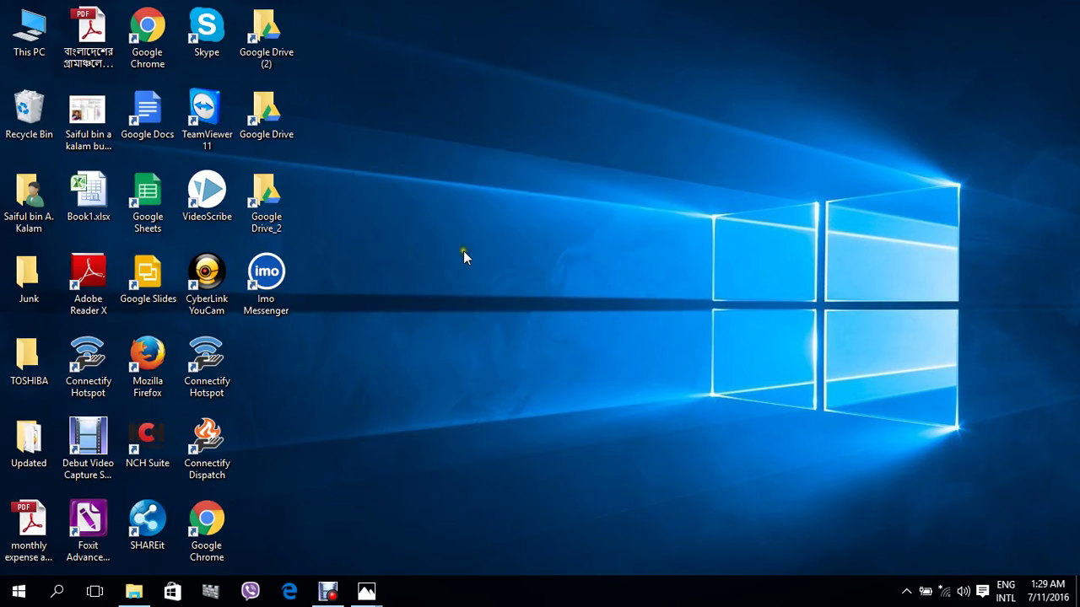
Show the desktop's context commands and dismiss them, then switch to the Debut screen recorder window.
{"action": "right_click", "coordinate": [451, 147]}
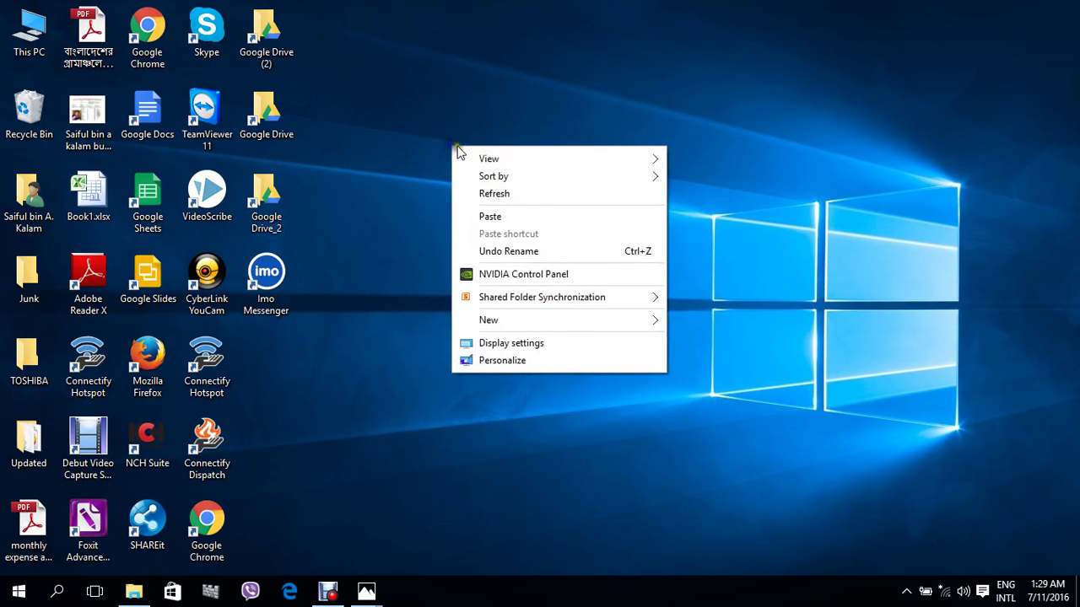
{"action": "left_click", "coordinate": [421, 185]}
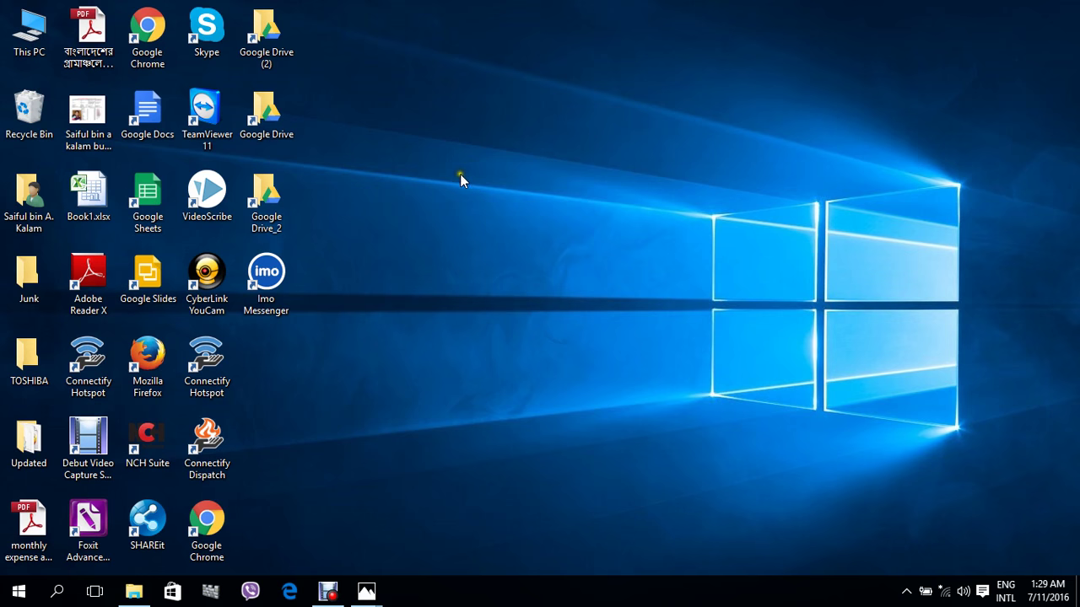
{"action": "left_click", "coordinate": [328, 591]}
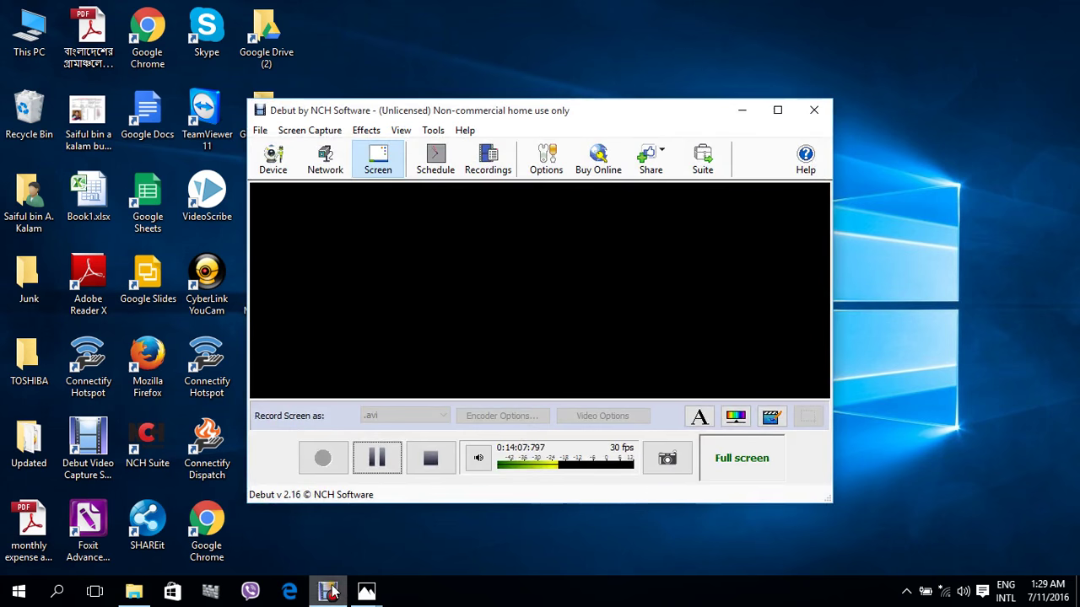